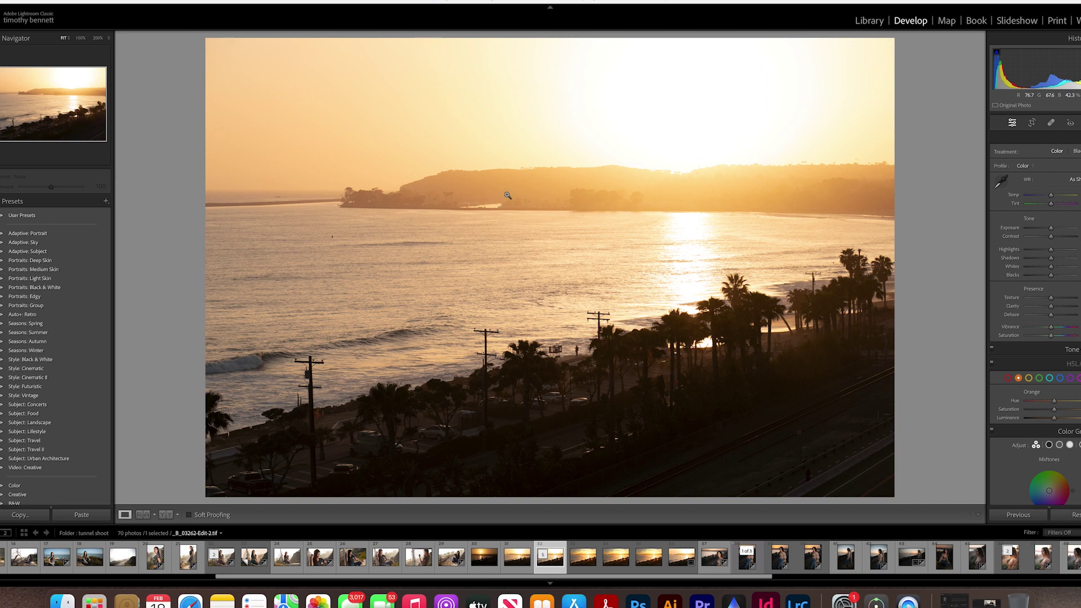
Step: Open the selected sunset photo in the Dehancer Lightroom Plugin as a copy with Lightroom adjustments
right_click(555, 567)
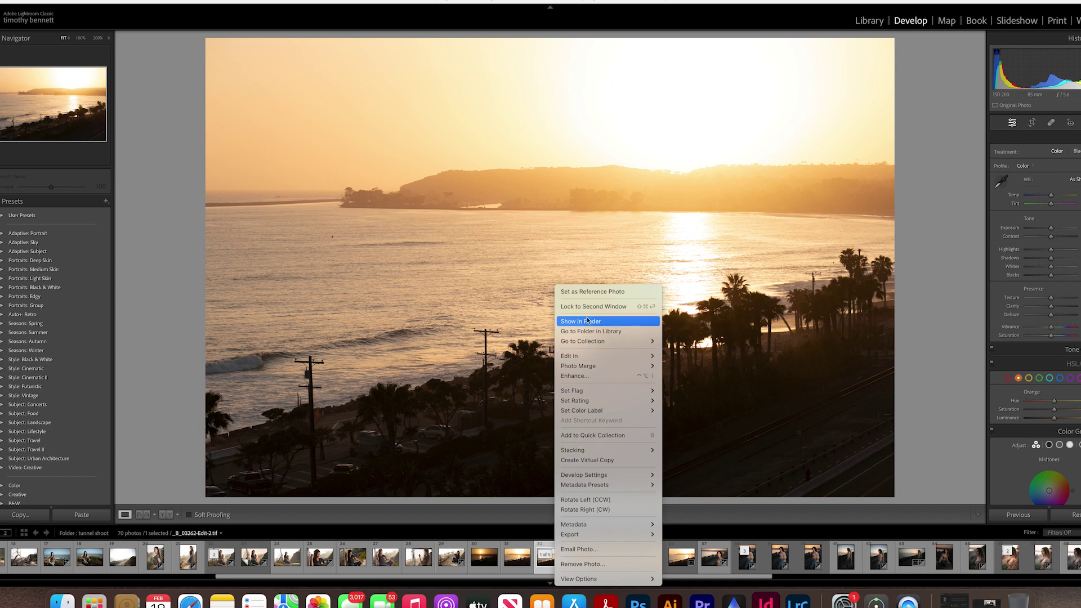
mouse_move(612, 356)
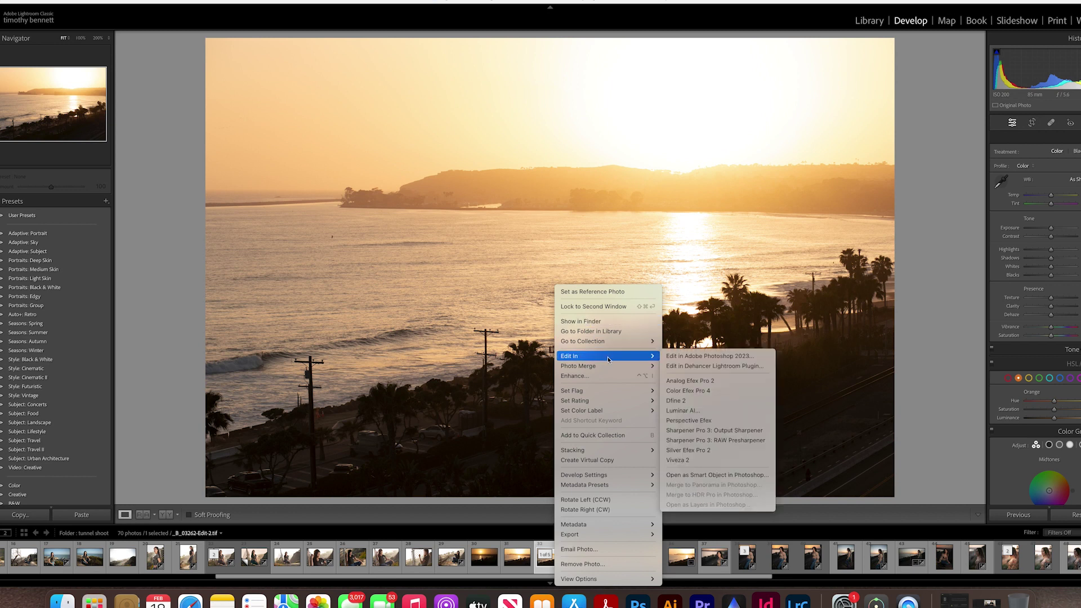
left_click(700, 366)
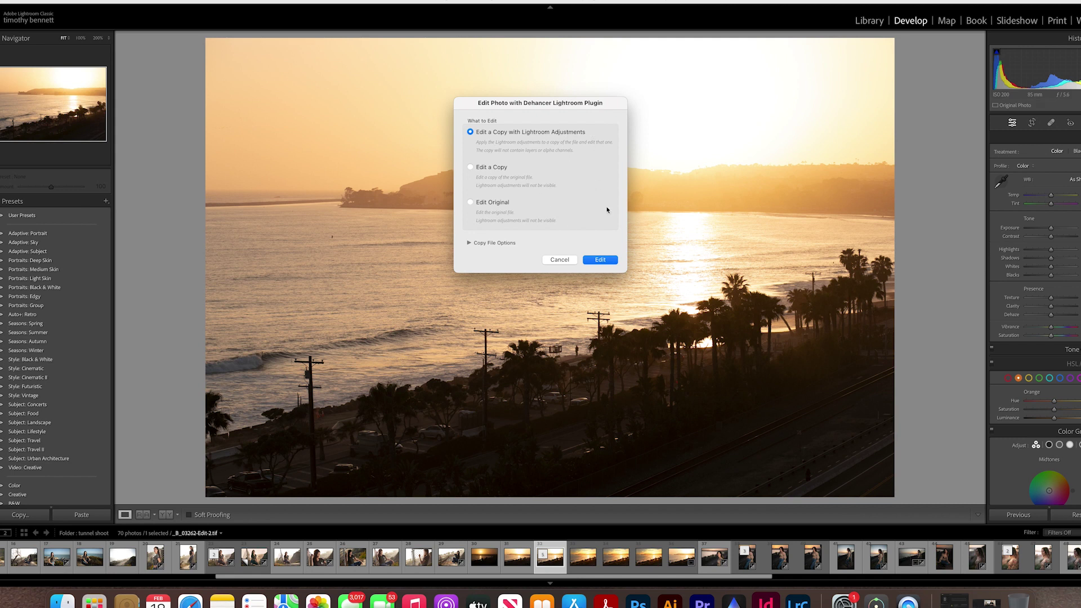
left_click(609, 261)
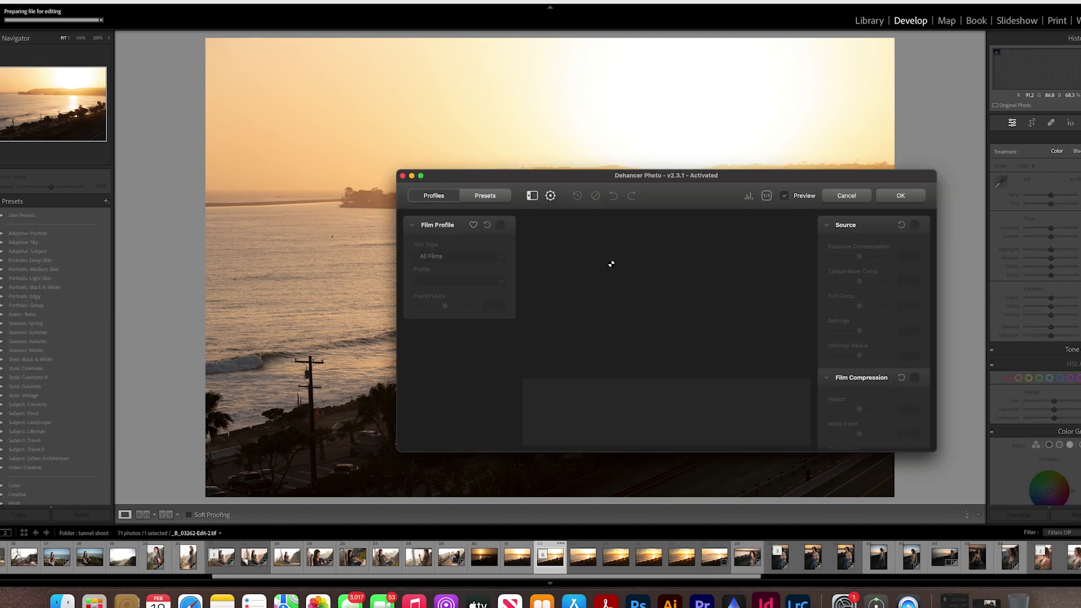
Step: Enlarge and reposition the Dehancer window over the photo workspace and hide the histogram
left_click_drag(550, 174, 252, 18)
left_click_drag(751, 364, 1011, 512)
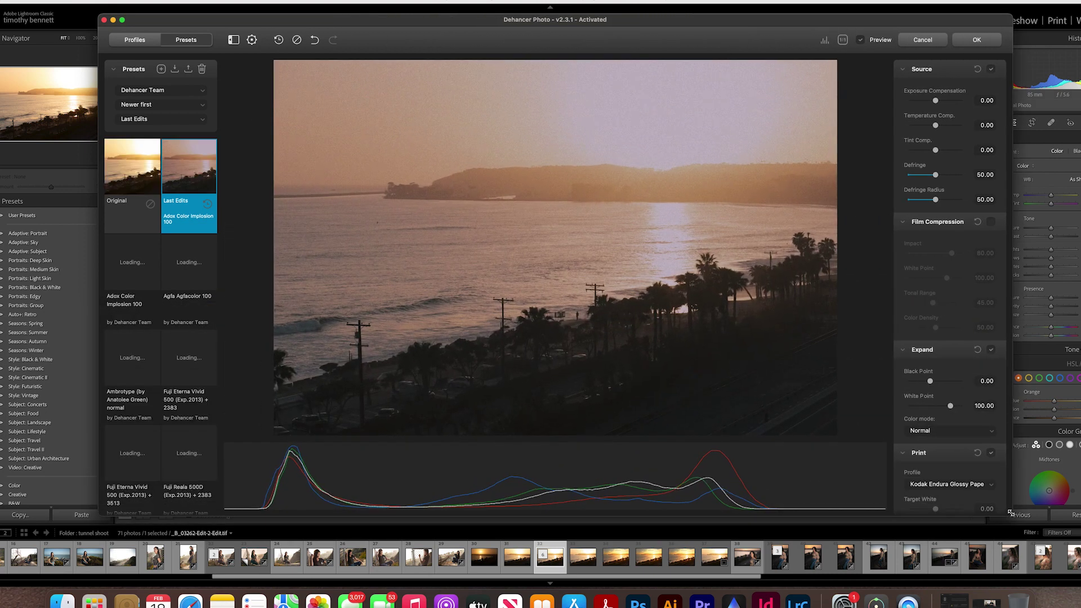
left_click_drag(424, 21, 368, 18)
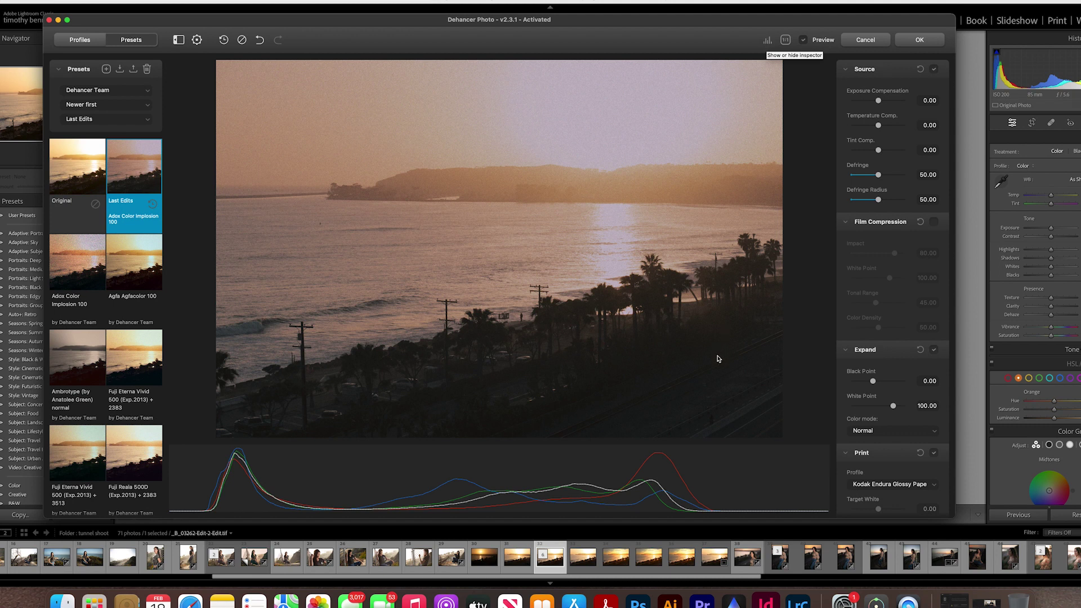
left_click(766, 42)
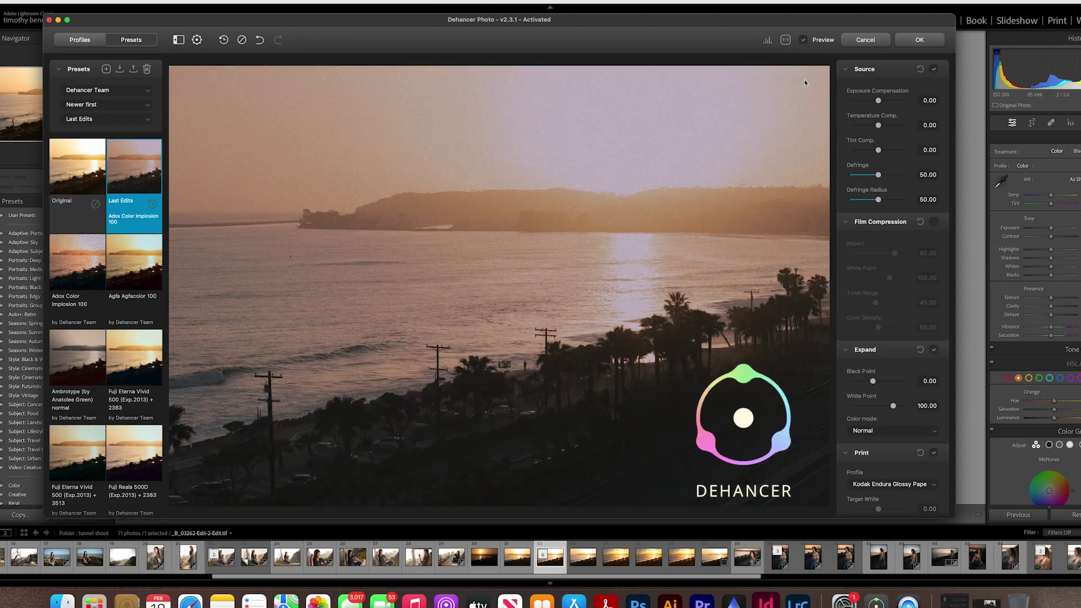
Step: Toggle the preview repeatedly to compare the original photo with the film look, leaving the preview off
left_click(803, 41)
left_click(803, 41)
left_click(803, 41)
left_click(804, 41)
left_click(803, 41)
left_click(803, 41)
left_click(803, 40)
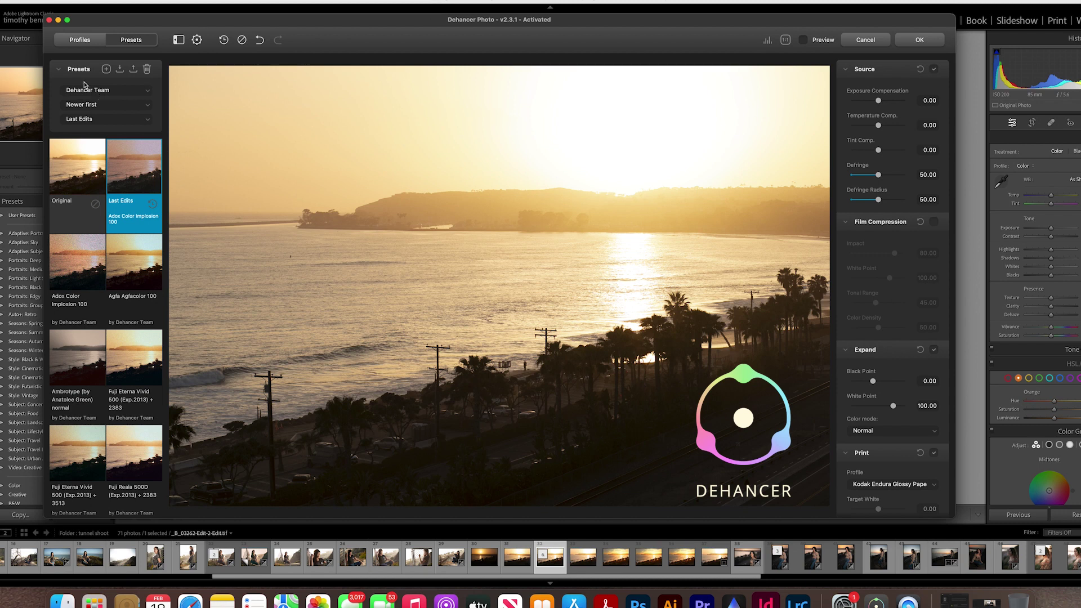
Step: Compare the profiles and presets views, and browse the film profile thumbnails down to the Fujifilm stocks
left_click(85, 42)
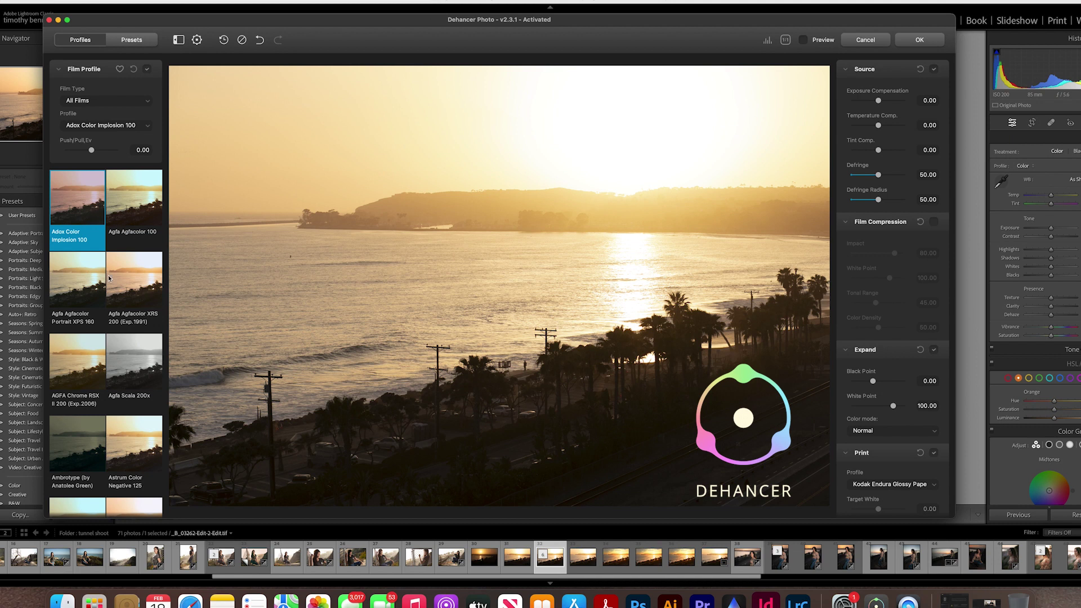
left_click(124, 42)
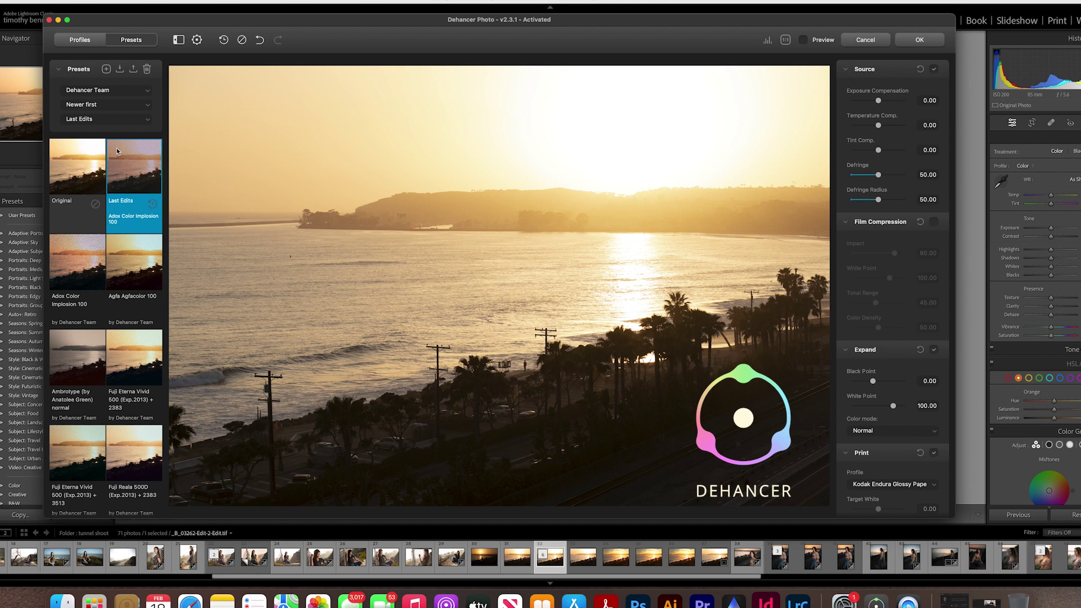
left_click(87, 40)
scroll(94, 281, "down", 5)
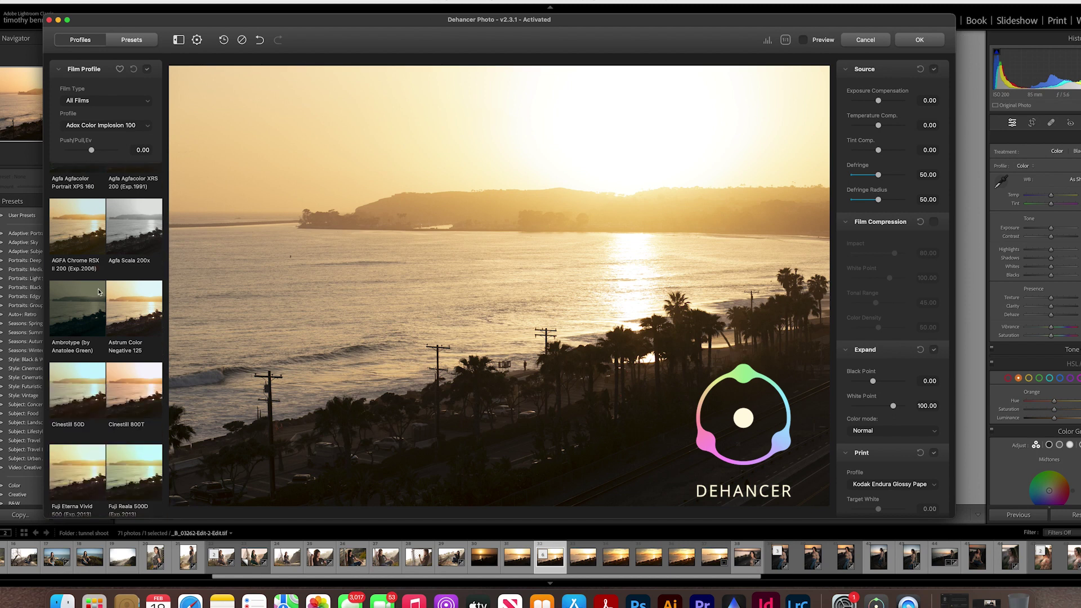
scroll(96, 291, "down", 3)
scroll(99, 292, "down", 2)
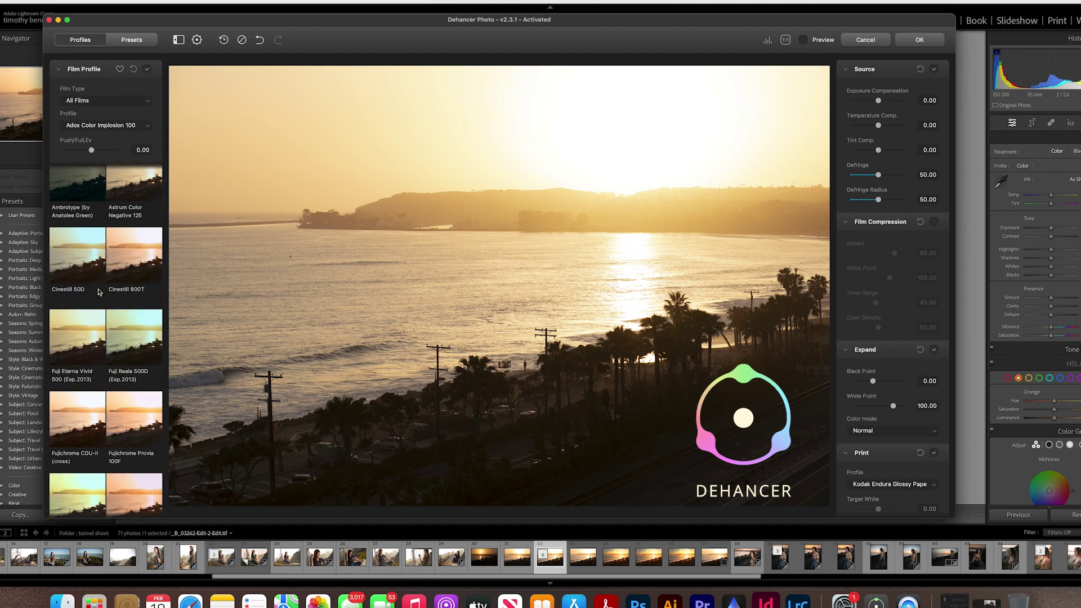
scroll(99, 291, "down", 1)
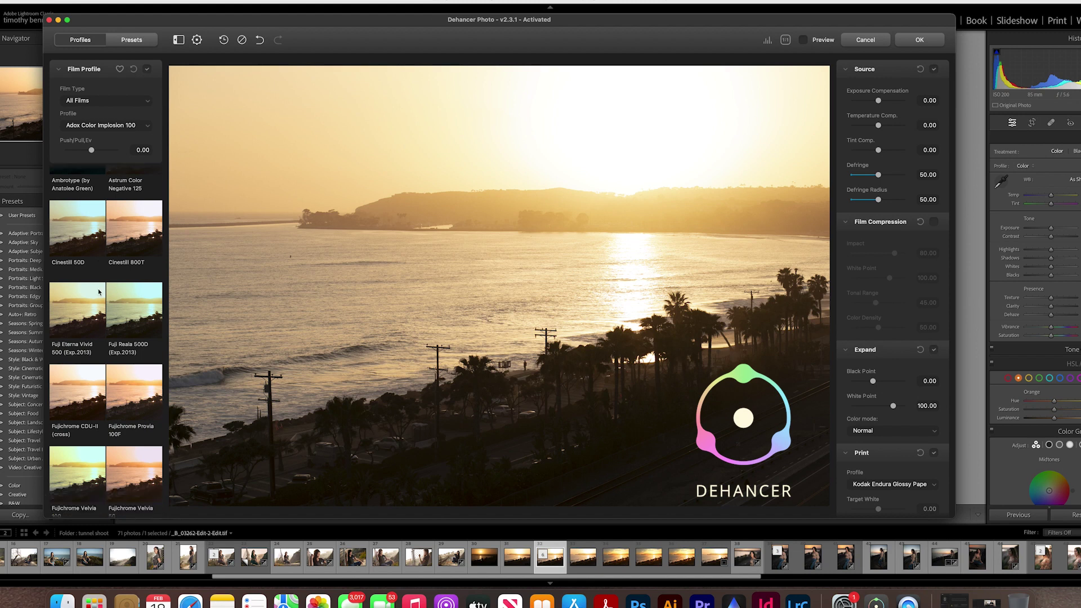
scroll(99, 292, "down", 4)
scroll(114, 302, "down", 6)
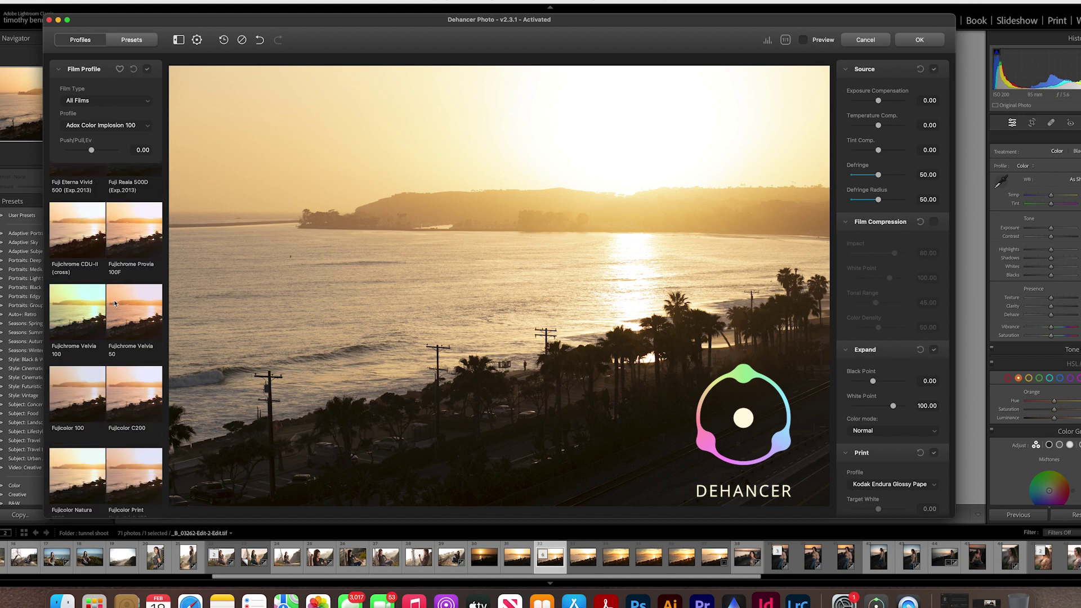
scroll(115, 303, "down", 8)
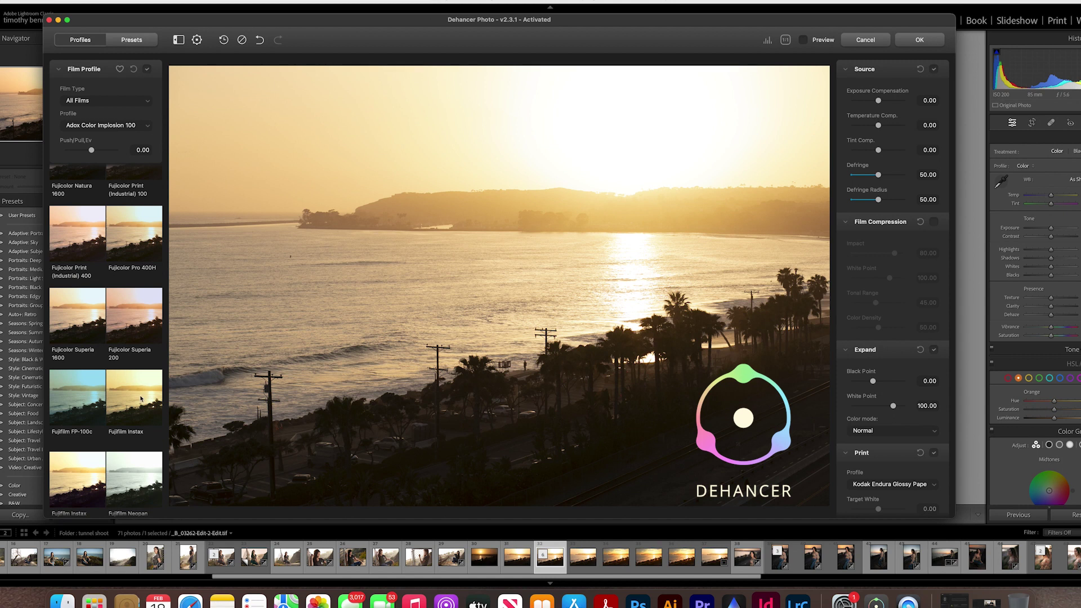
Step: Try the Fujifilm Instax, Fujicolor Superia 200 and Fujicolor Pro 400H film profiles on the photo
left_click(141, 399)
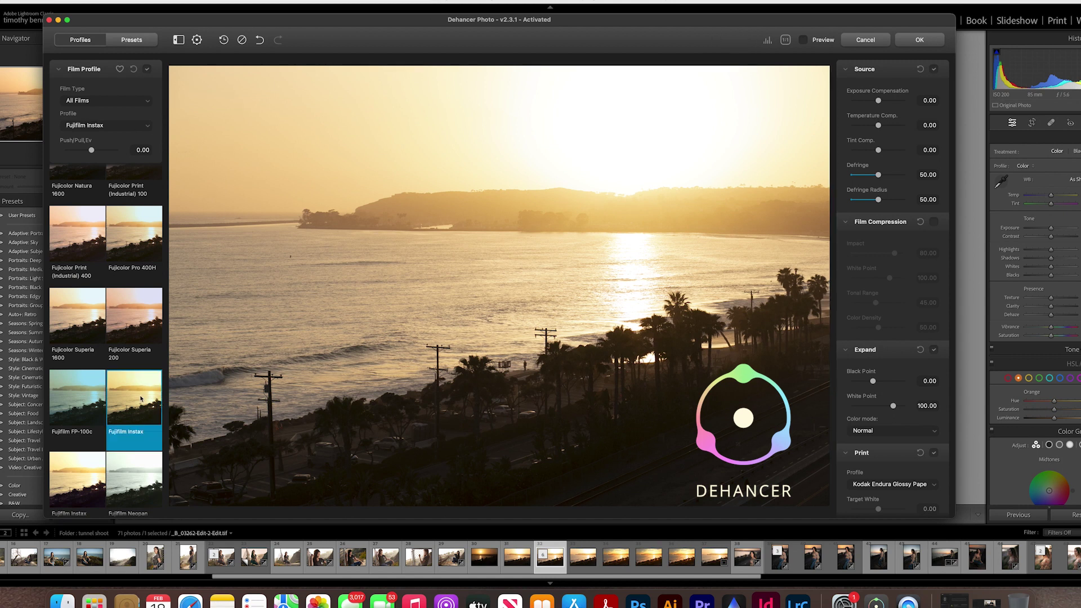
left_click(132, 323)
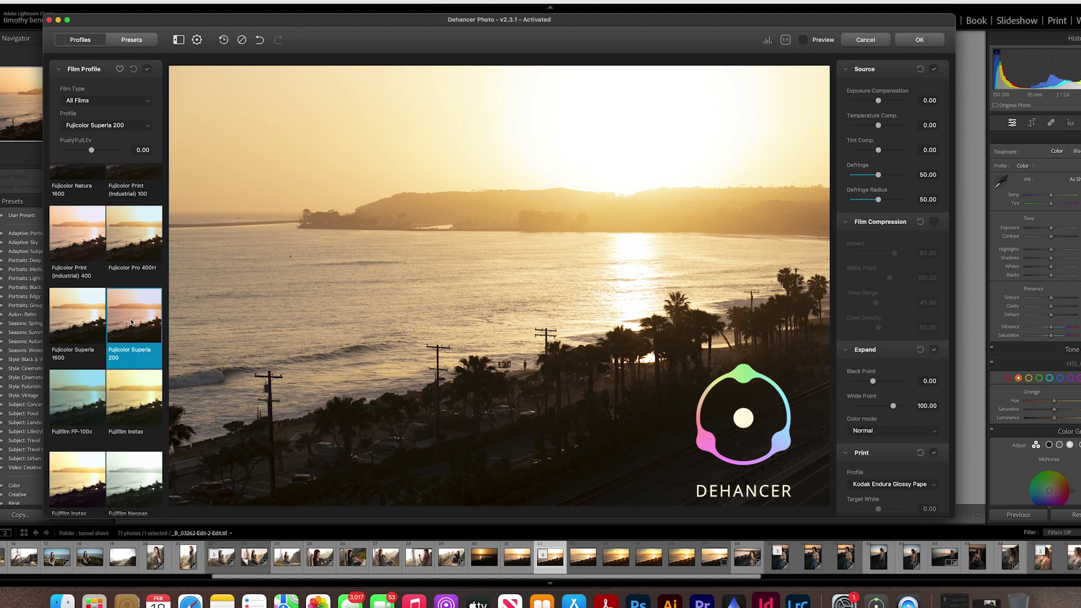
left_click(128, 237)
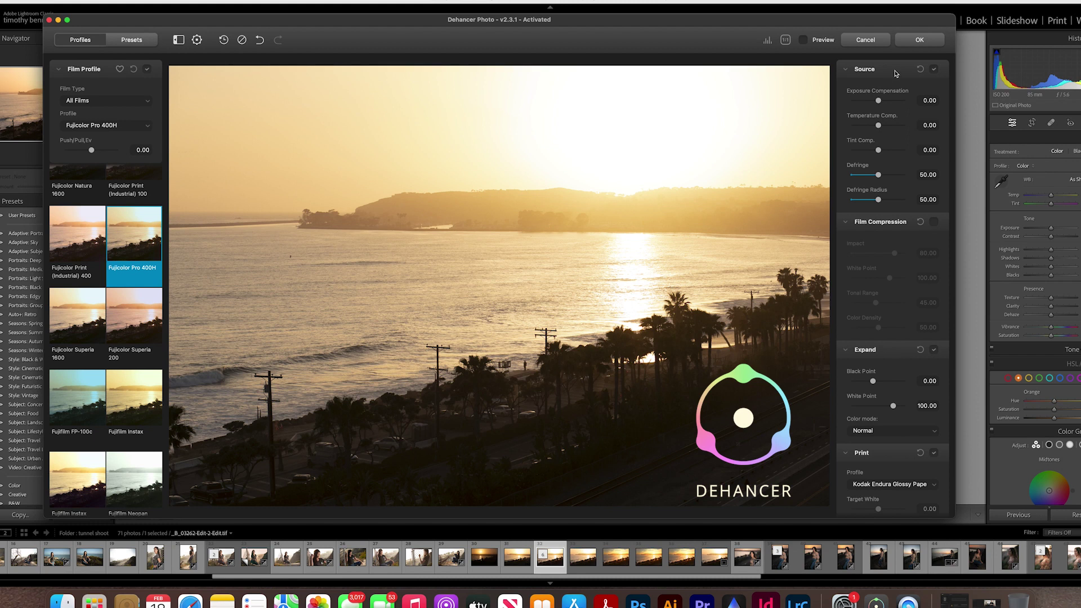
Step: Turn the preview back on and try the Fujifilm Instax and Fujifilm Instax (Digital Intermediate) film profiles
left_click(803, 39)
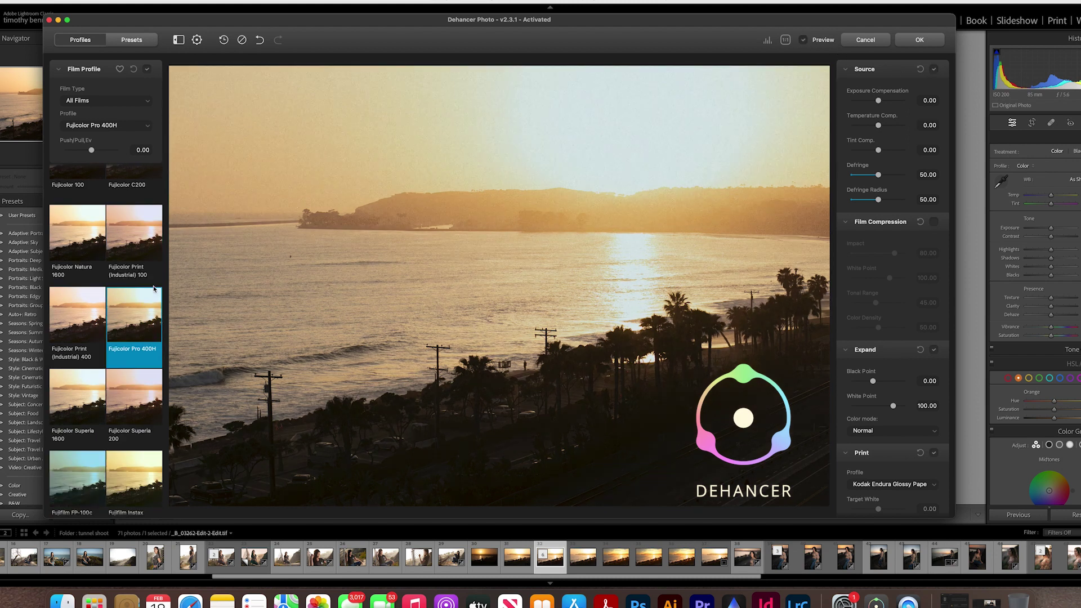
left_click(131, 397)
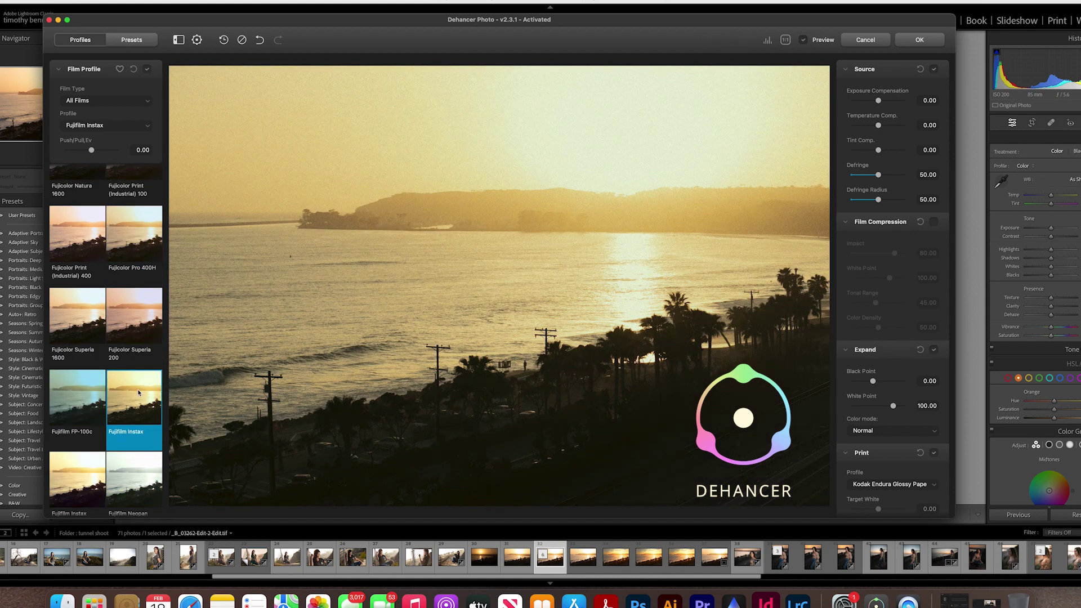
scroll(138, 392, "down", 2)
left_click(91, 400)
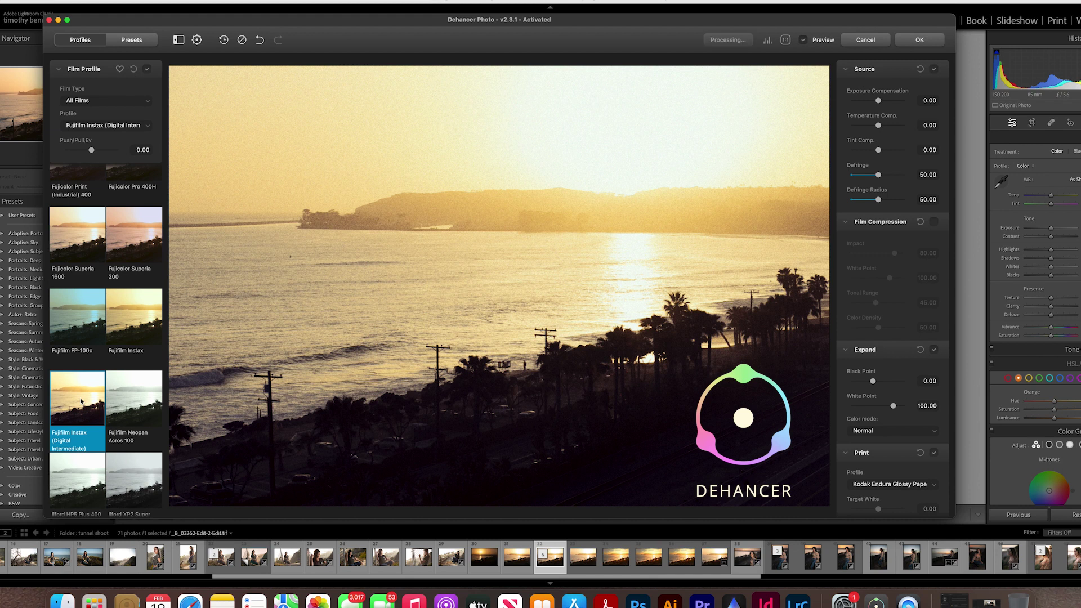
Step: Apply the Kodak Aerocolor IV 125 film profile and set its Push/Pull to -0.37 EV
scroll(126, 399, "down", 5)
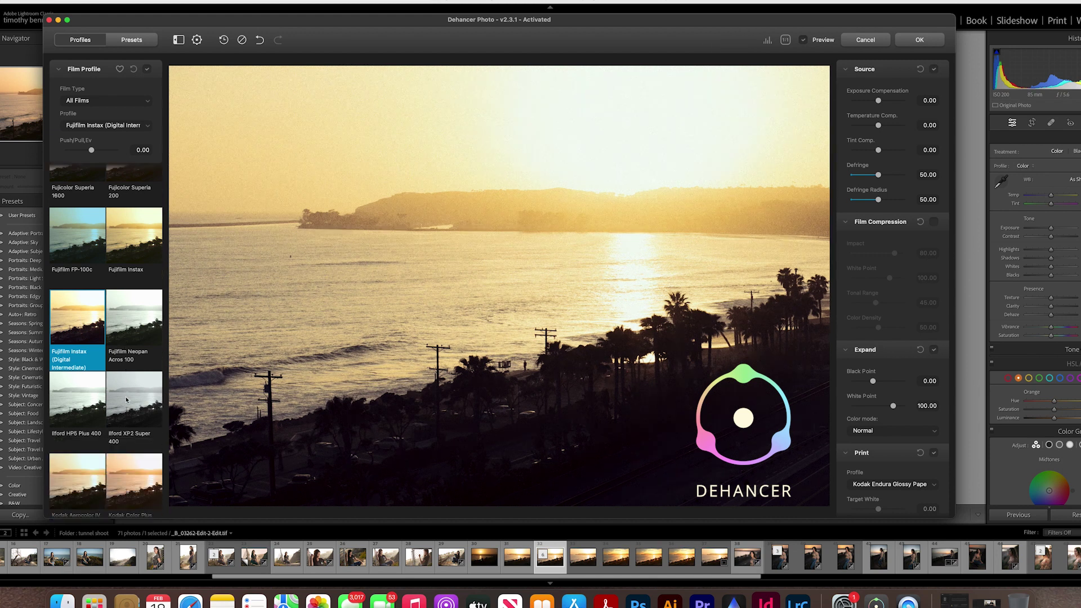
left_click(84, 375)
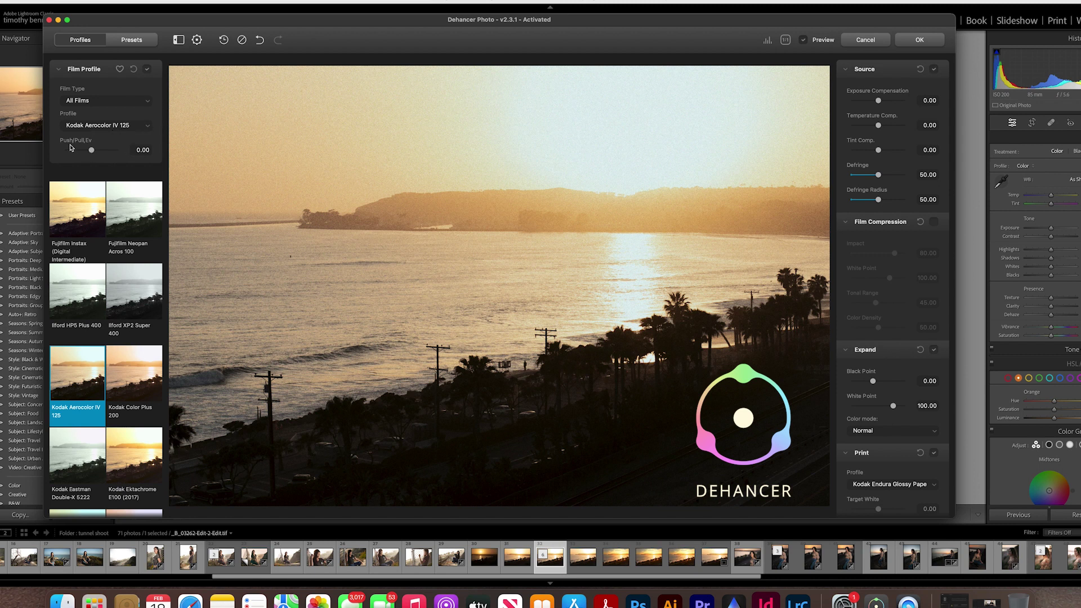
mouse_move(90, 153)
left_mouse_down()
mouse_move(112, 152)
mouse_move(86, 151)
left_mouse_up()
Step: Set the Source values to Exposure Compensation 0.13, Temperature Comp. 24.70, Defringe 11.96 and Defringe Radius 23.47
left_click_drag(879, 101, 880, 101)
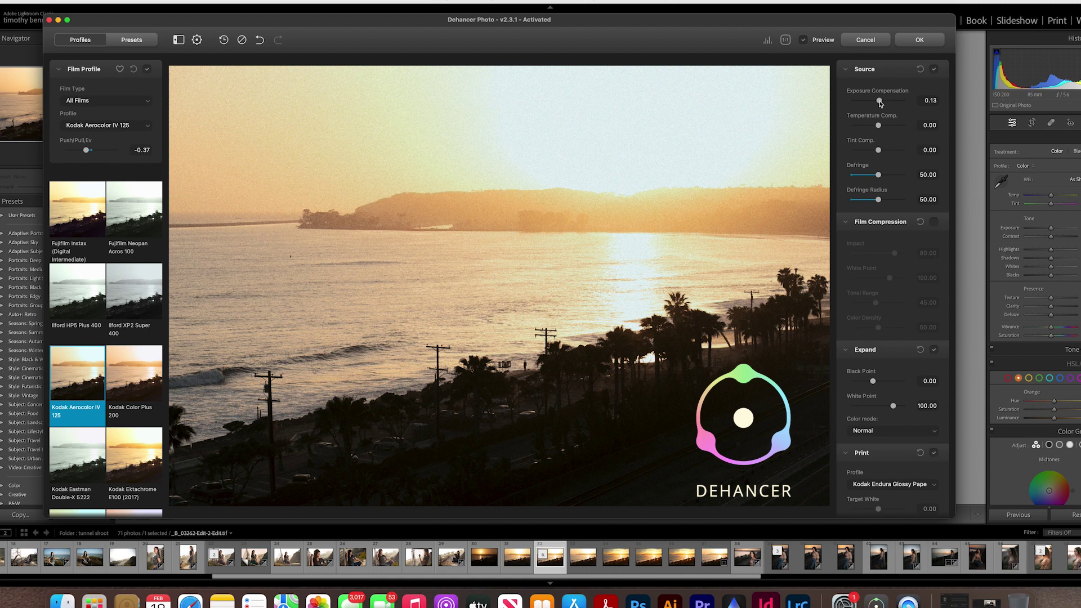
left_click_drag(878, 125, 885, 125)
left_click_drag(879, 175, 864, 202)
Step: Toggle Film Compression on and off to compare its effect on the sky and highlights, leaving it on
scroll(888, 227, "down", 2)
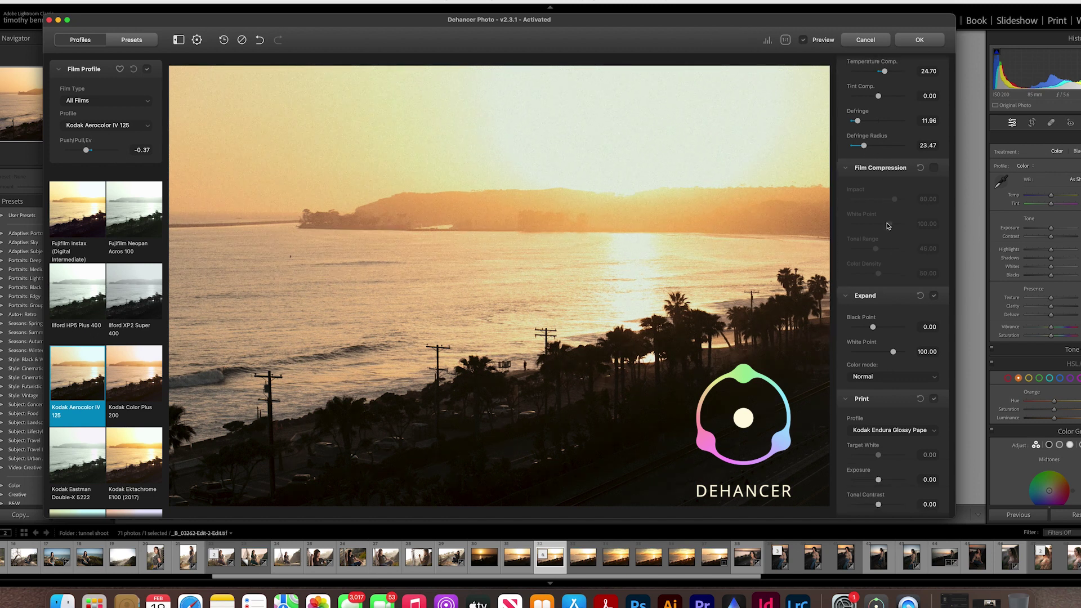
left_click(933, 169)
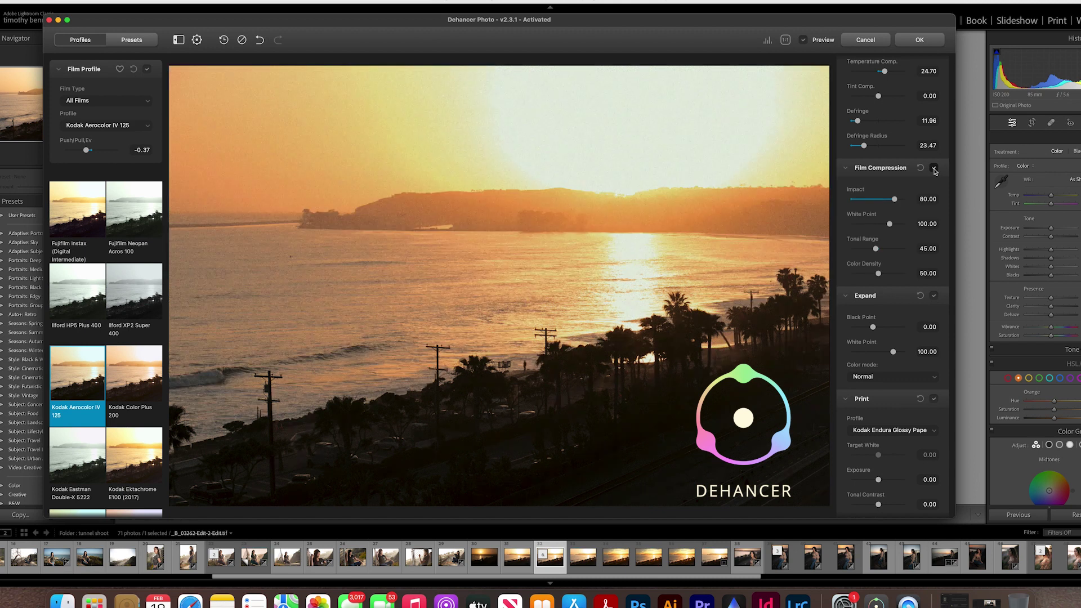
left_click(934, 168)
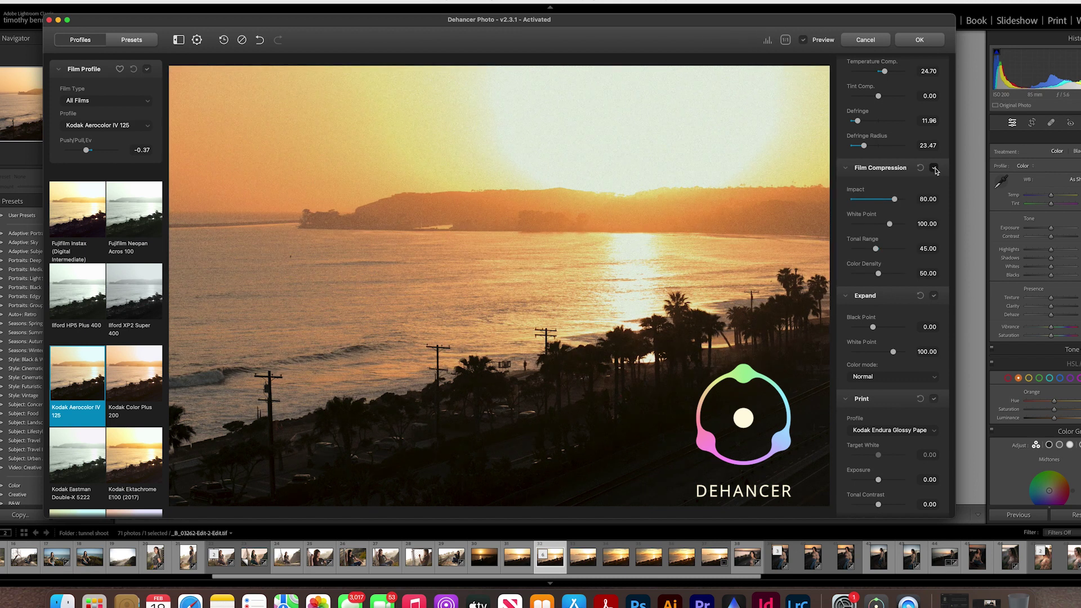
left_click(934, 169)
left_click(934, 168)
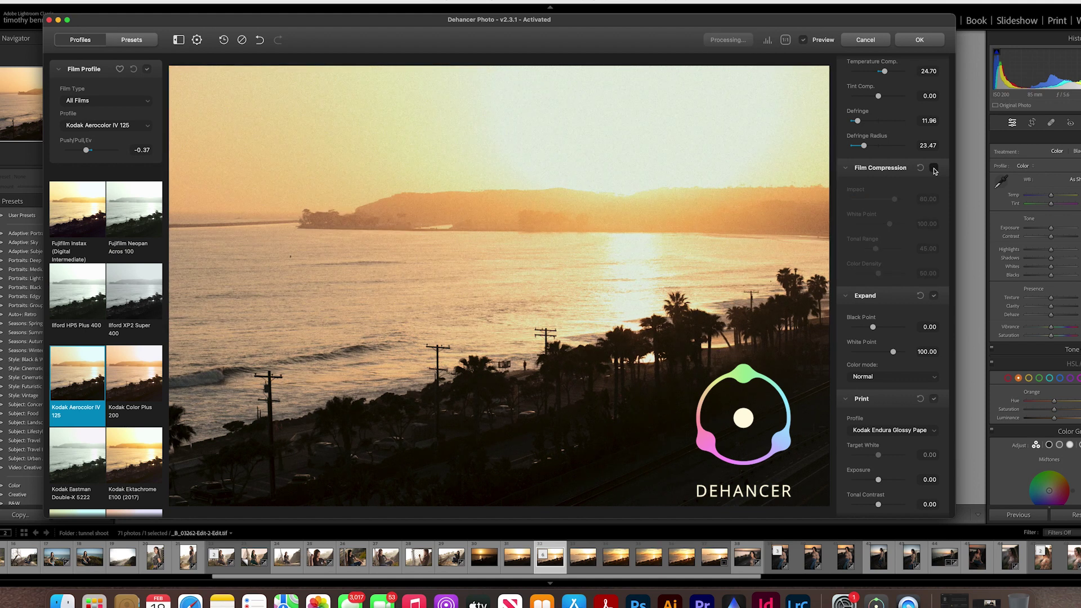
left_click(934, 168)
left_click(934, 168)
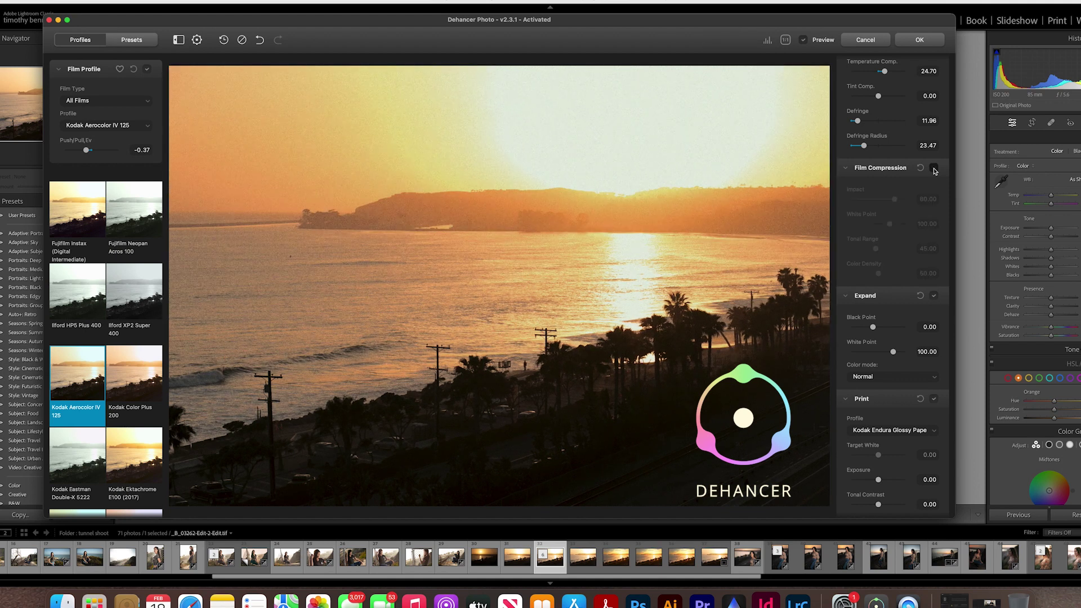
left_click(934, 168)
left_click(934, 168)
left_click(933, 169)
Step: Try Film Compression with Impact 24.74, Tonal Range 23.39 and Color Density 73.84, and switch it off
left_click_drag(894, 199, 864, 201)
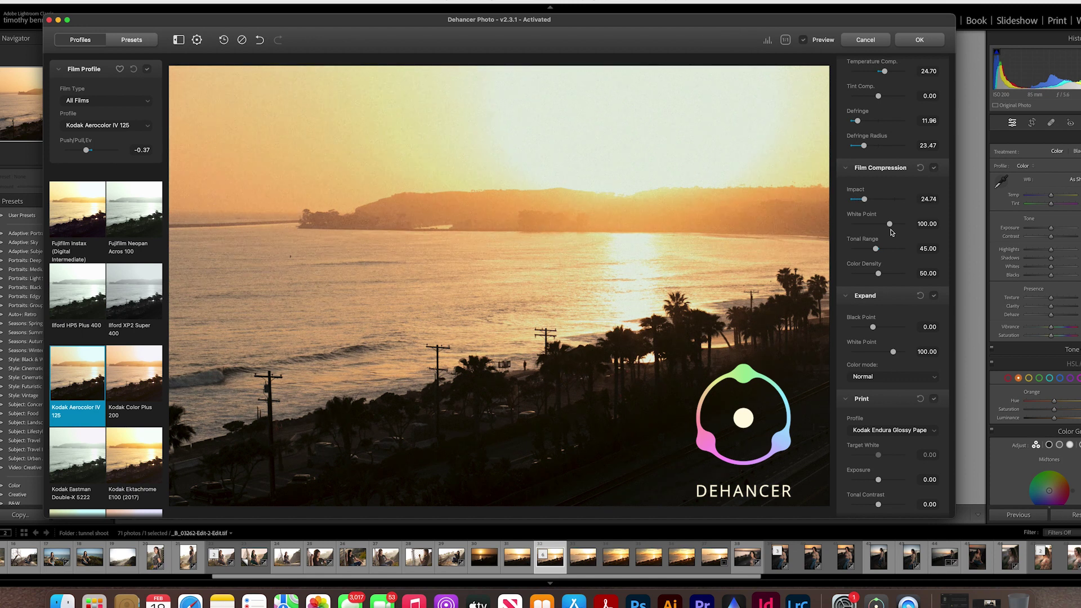
mouse_move(880, 249)
left_mouse_down()
mouse_move(867, 250)
mouse_move(903, 254)
mouse_move(864, 252)
left_mouse_up()
mouse_move(875, 274)
left_mouse_down()
mouse_move(863, 275)
mouse_move(905, 276)
mouse_move(890, 277)
left_mouse_up()
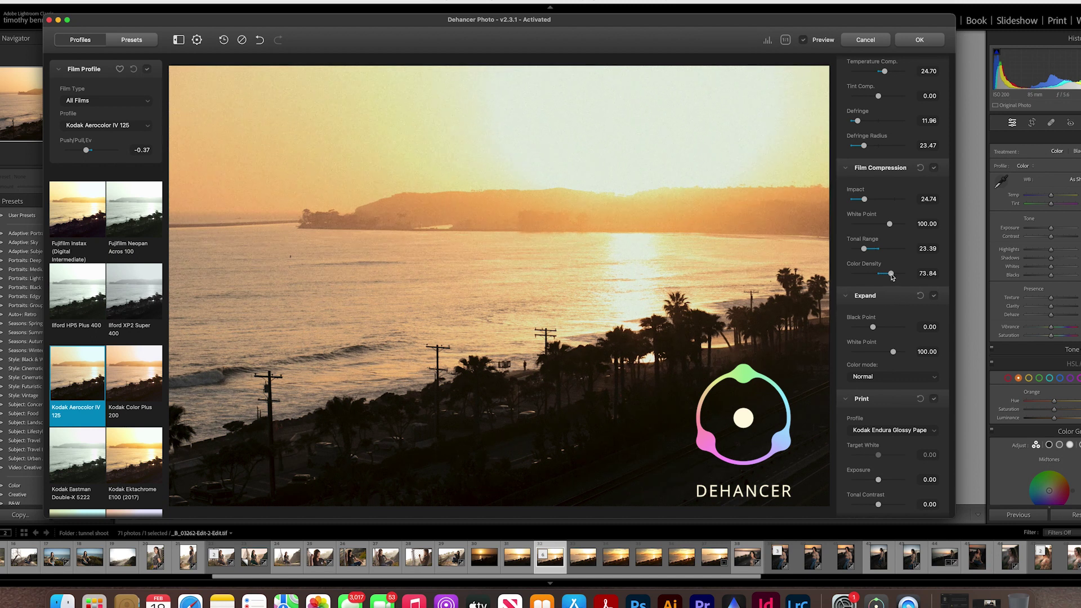
left_click(932, 169)
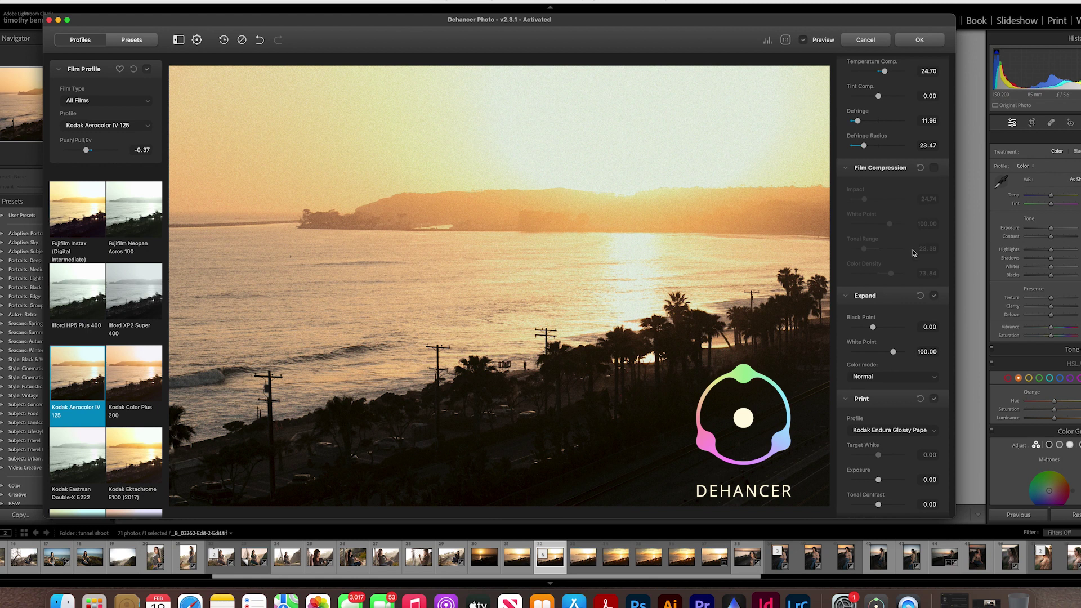
Step: Set the Expand Black Point to -10.52 and the White Point to 98.24
scroll(914, 253, "down", 4)
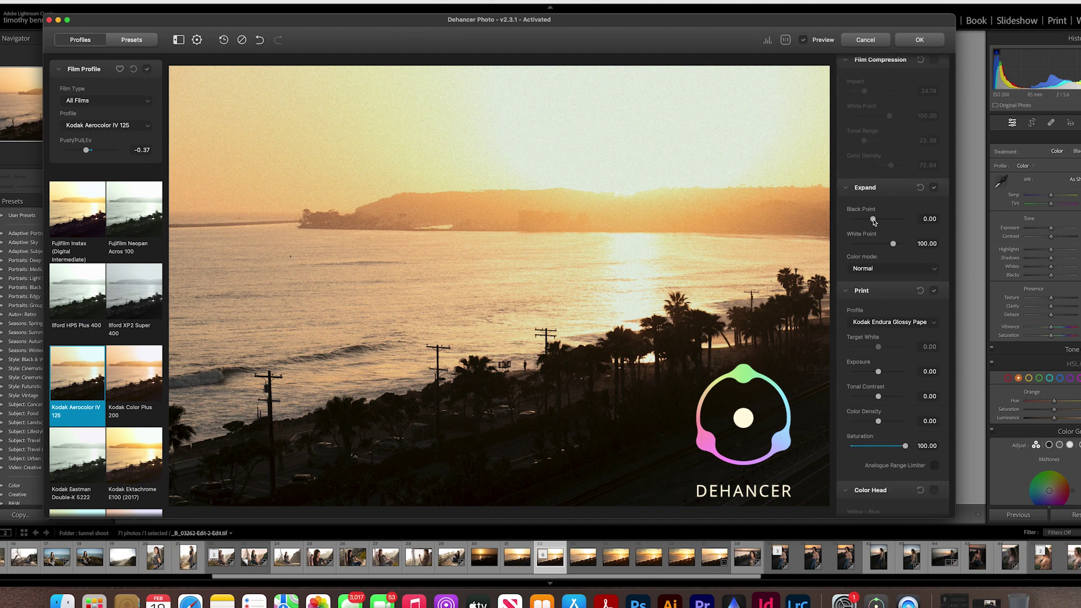
left_click_drag(874, 222, 862, 223)
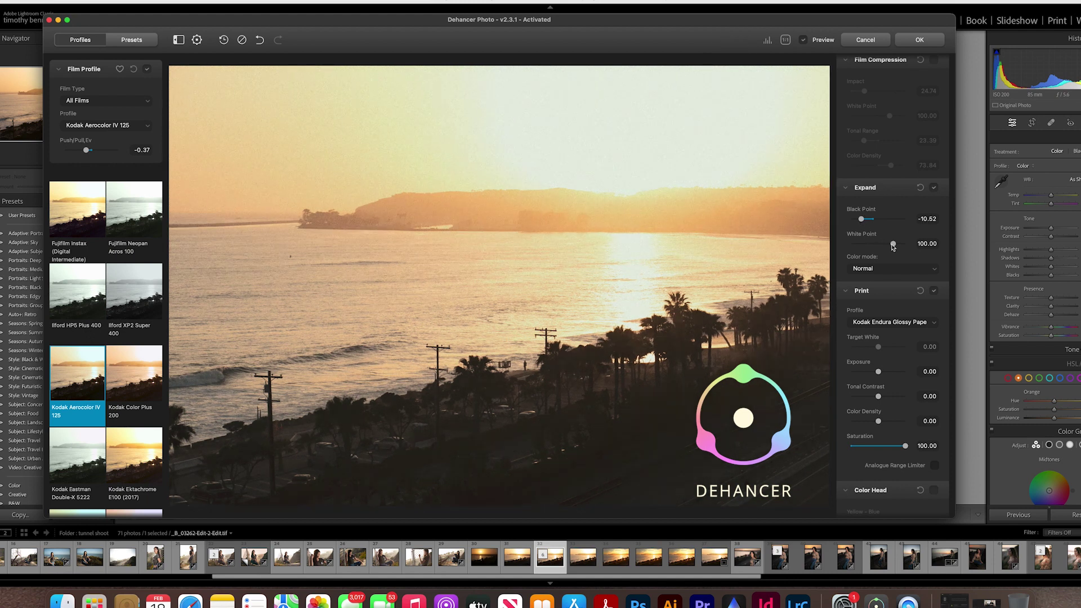
left_click_drag(892, 246, 892, 246)
scroll(867, 322, "down", 3)
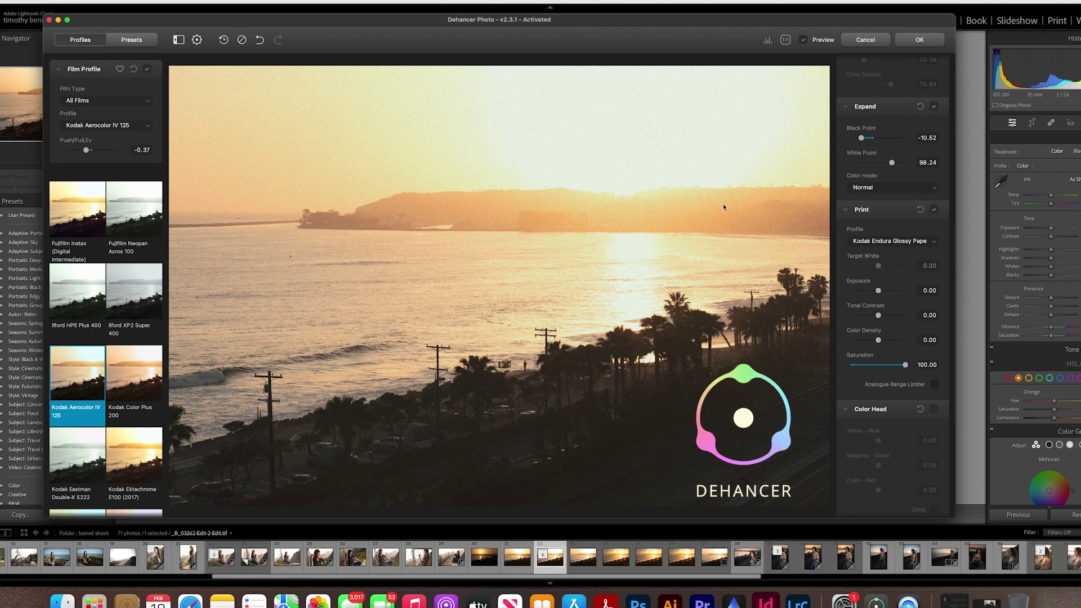
Step: Toggle the preview repeatedly to compare the original photo with the film look
left_click(803, 40)
left_click(803, 40)
left_click(803, 40)
left_click(804, 41)
left_click(805, 41)
left_click(804, 41)
left_click(804, 41)
left_click(804, 41)
Step: Compare the Print effect on and off, try a slight increase of its Exposure, and switch Print off
scroll(893, 264, "down", 2)
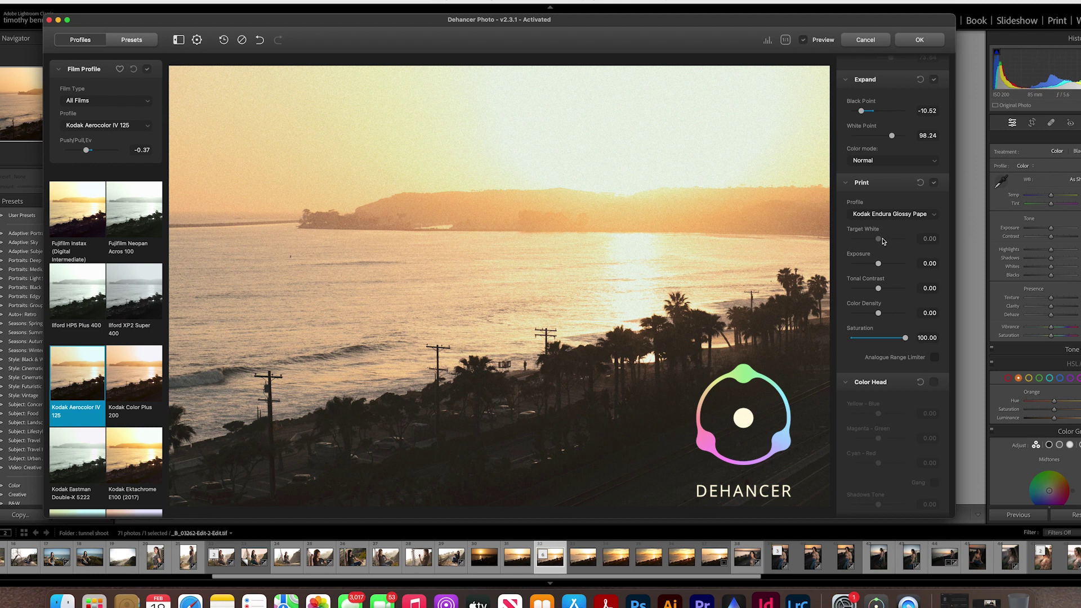
left_click(934, 182)
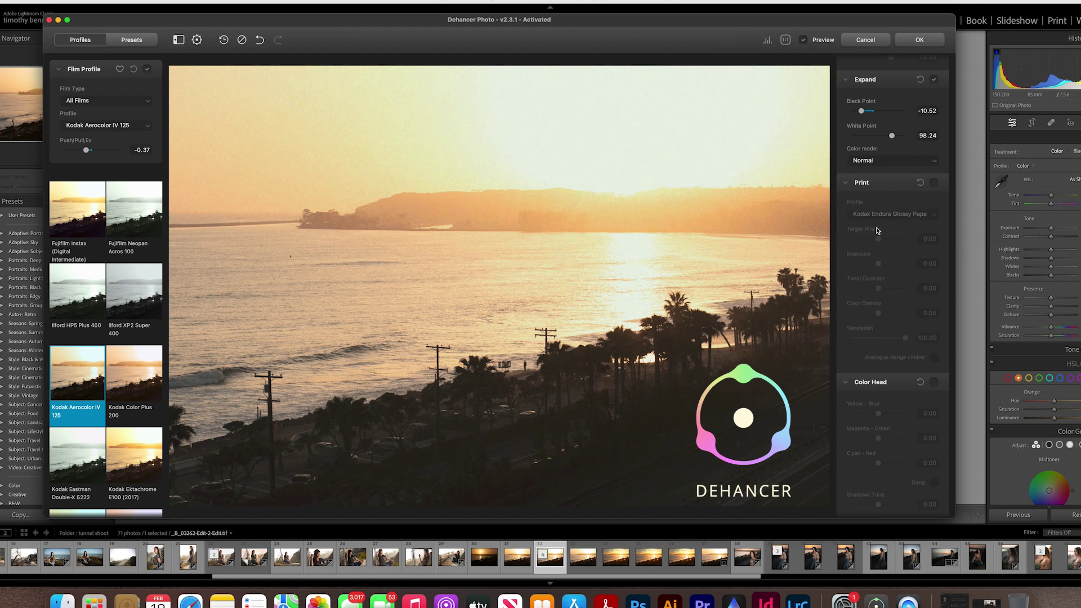
left_click(933, 183)
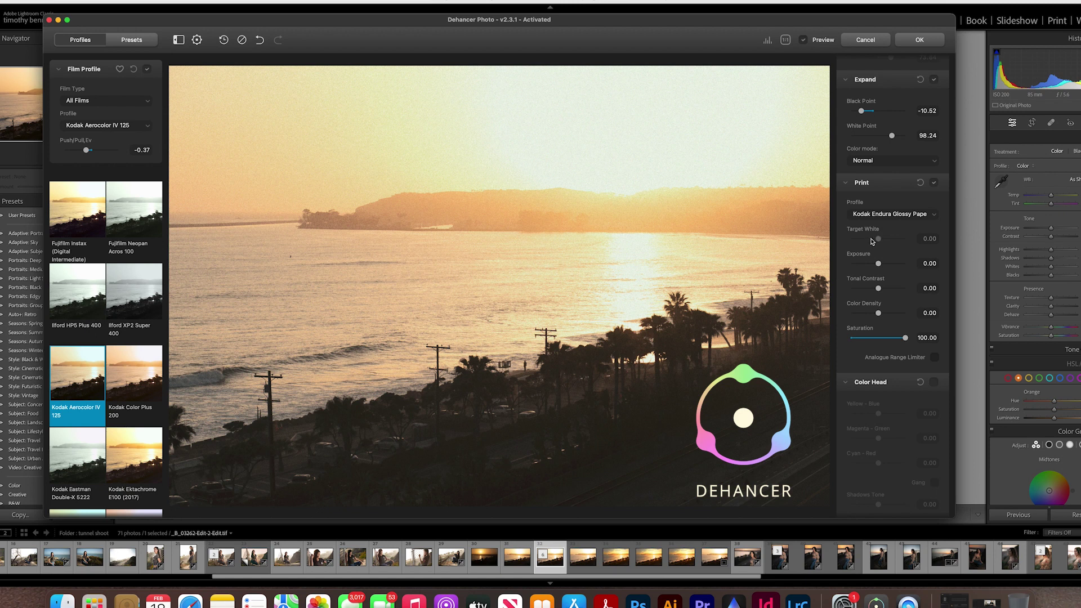
left_click_drag(878, 263, 885, 264)
mouse_move(885, 264)
left_mouse_down()
mouse_move(872, 265)
mouse_move(881, 266)
left_mouse_up()
left_click(933, 182)
Step: Enable Color Head and set Cyan - Red to 11.07, Midtones Tone to 43.01 and Highlights Tone to 11.56
scroll(874, 303, "down", 3)
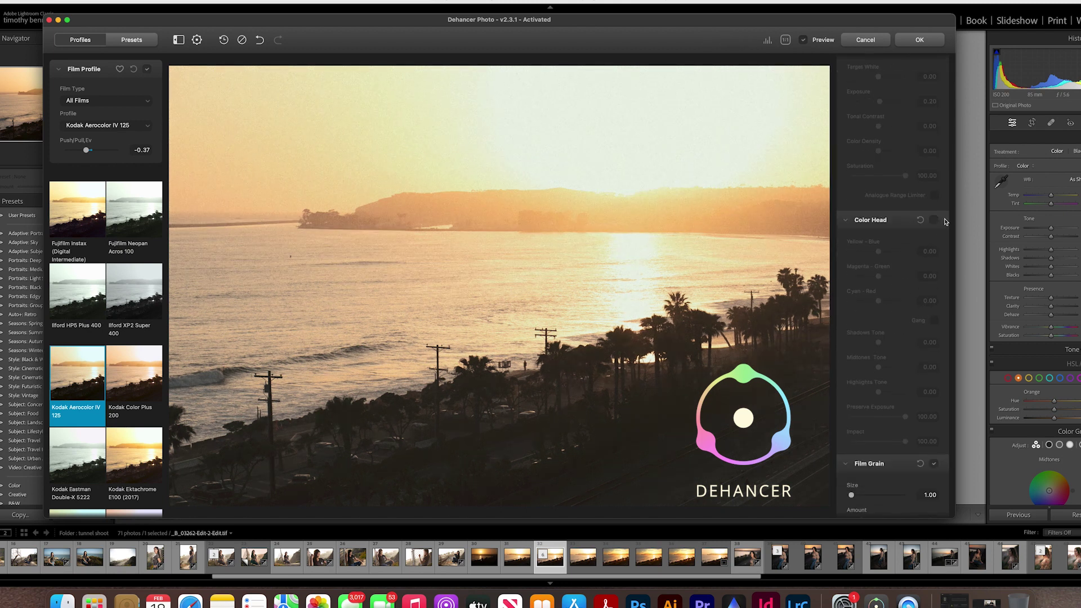
left_click(934, 220)
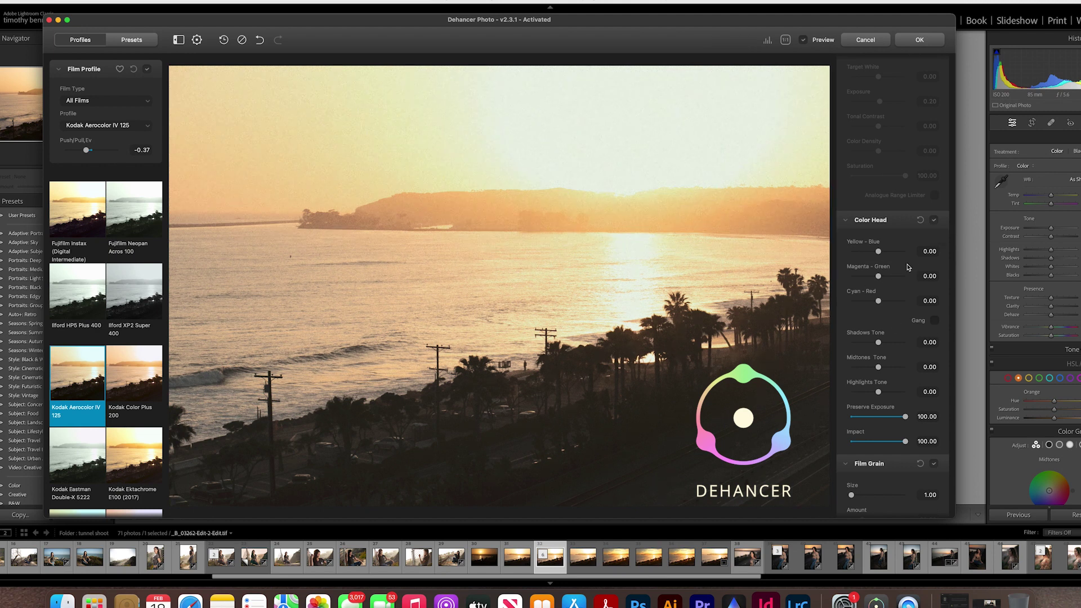
left_click_drag(878, 301, 884, 303)
scroll(882, 333, "down", 2)
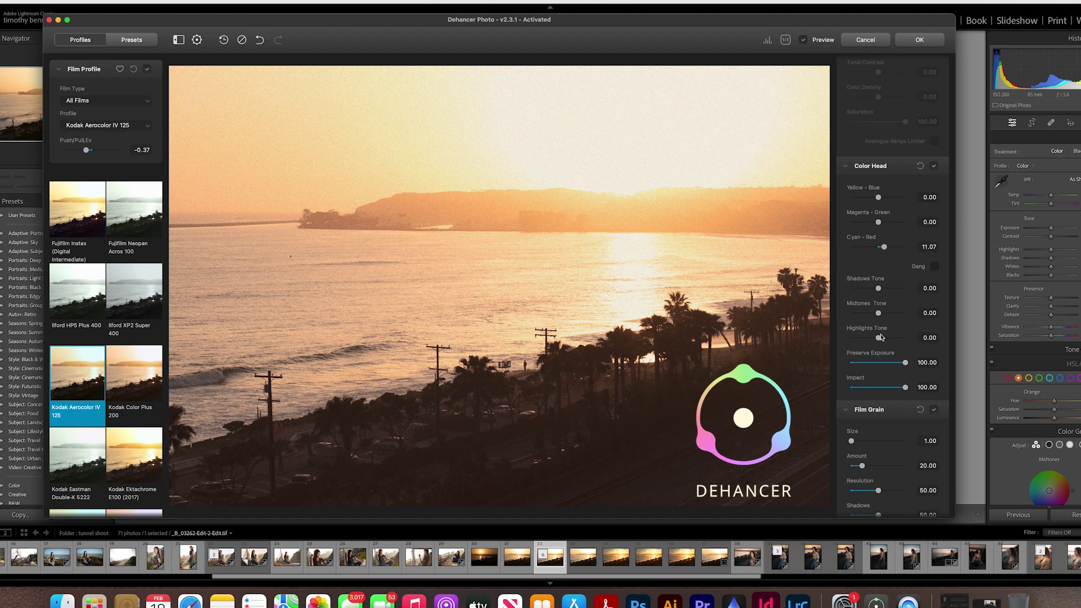
left_click_drag(878, 313, 882, 340)
left_click_drag(882, 340, 881, 340)
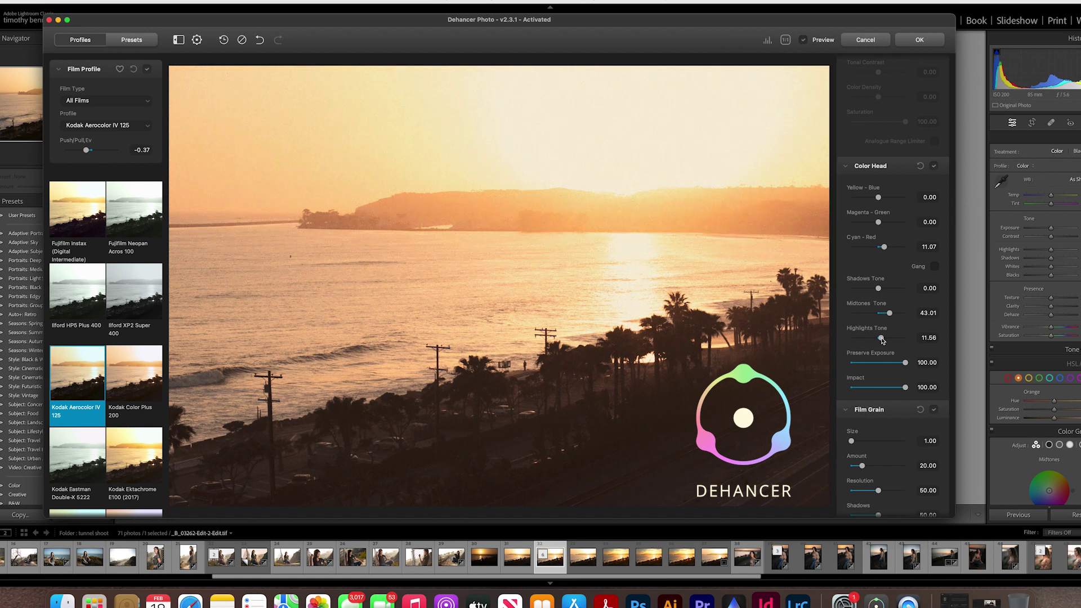
Step: Compare a very low and a strong Color Head Impact, settling on 81.32
scroll(877, 361, "down", 2)
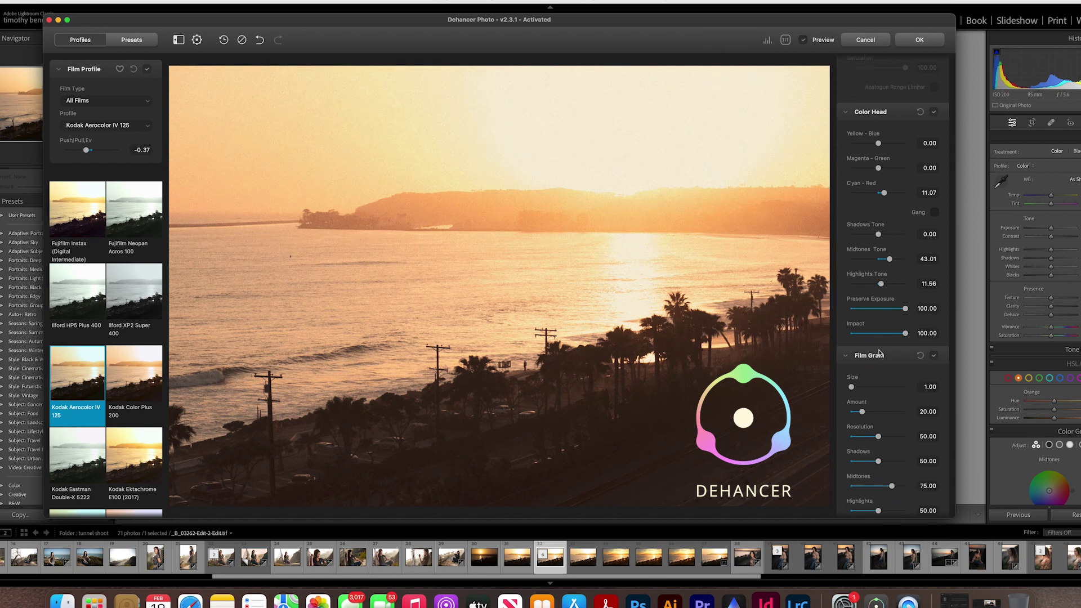
left_click_drag(904, 334, 855, 336)
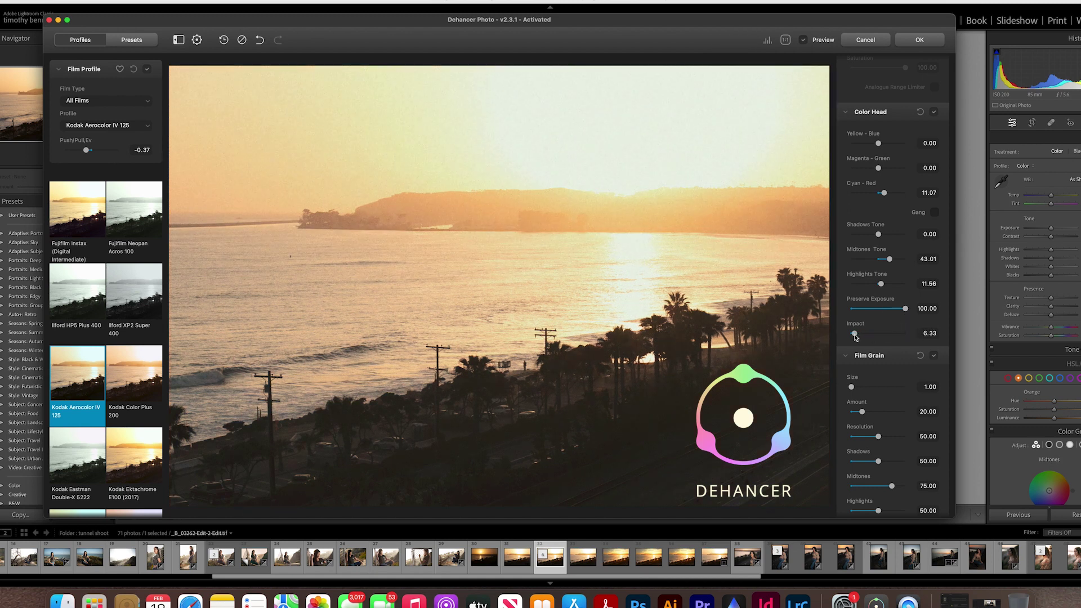
left_click_drag(854, 336, 895, 337)
Step: Try coarse Film Grain sizes such as 10.01 and 8.53, and settle on a Size of 2.54
scroll(895, 342, "down", 3)
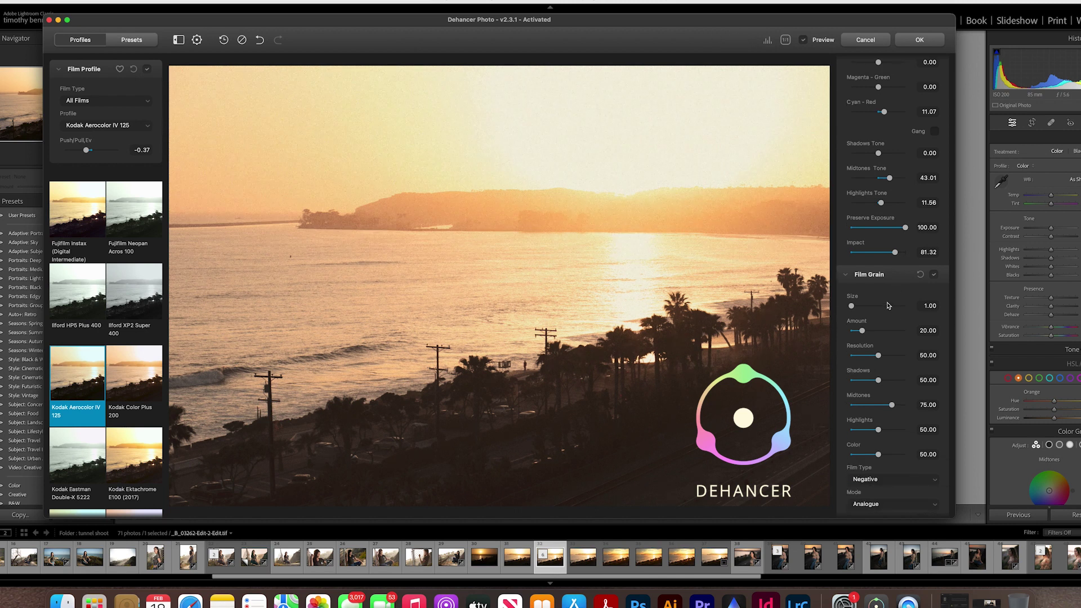
scroll(887, 319, "down", 2)
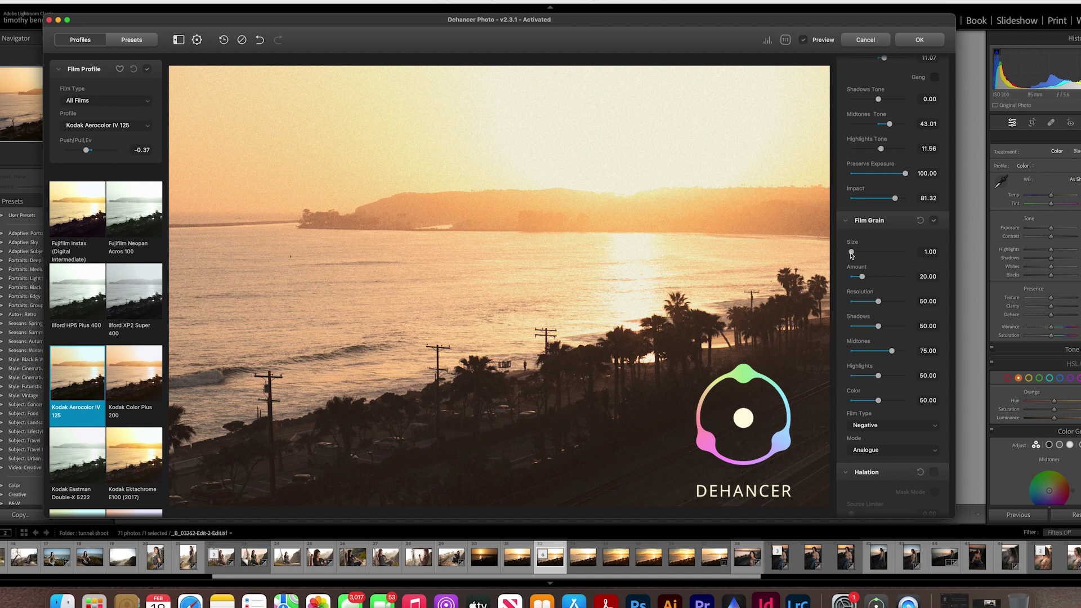
left_click_drag(851, 253, 896, 255)
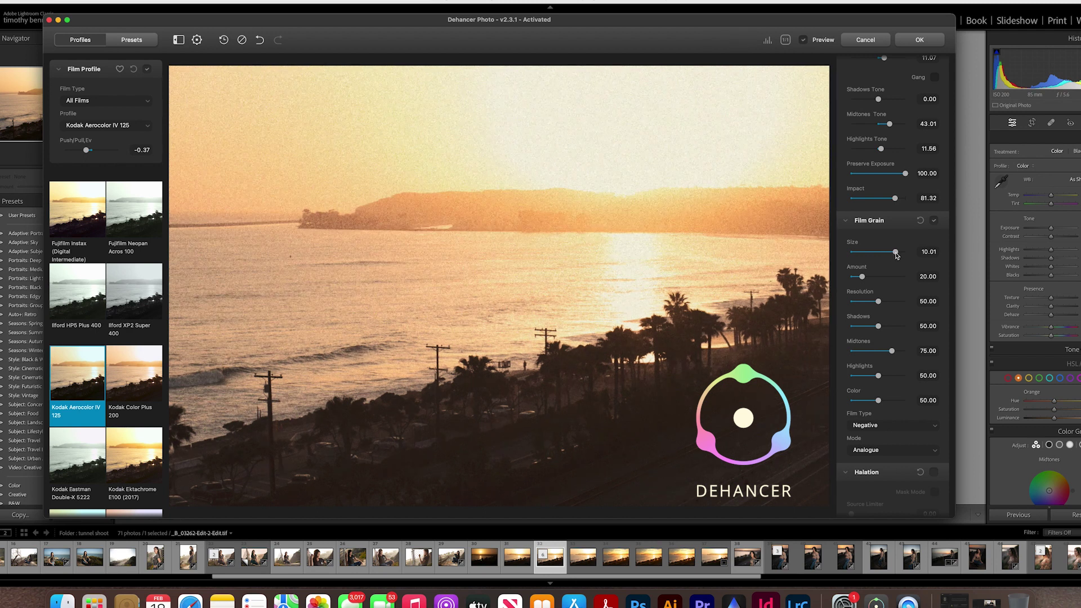
left_click_drag(896, 256, 887, 255)
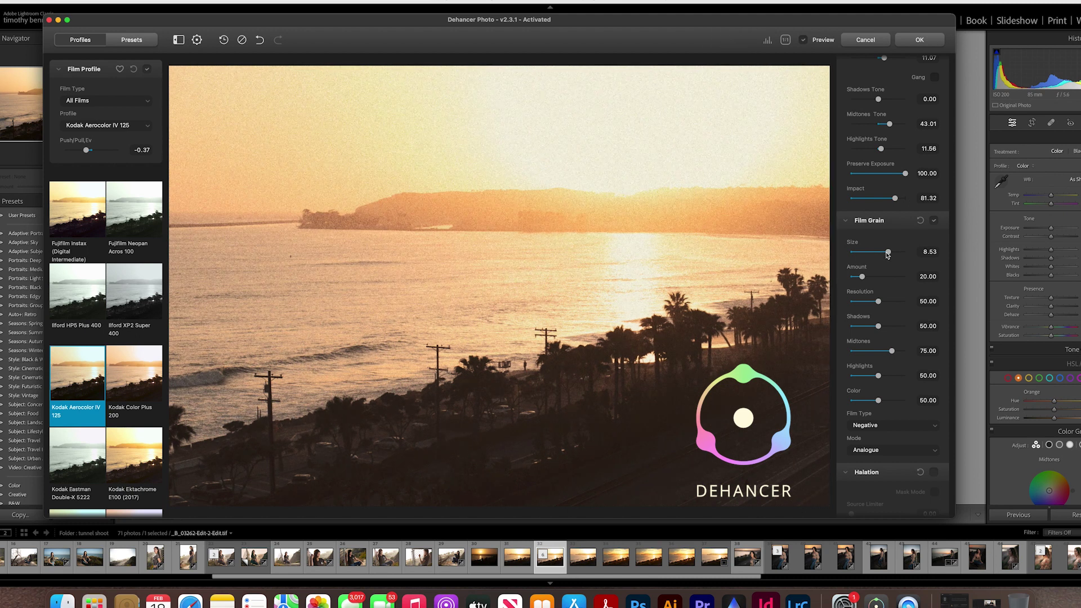
left_click_drag(888, 255, 857, 256)
left_click_drag(856, 254, 859, 254)
Step: Compare low and high Film Grain Resolution and set it to 83.53
left_click_drag(880, 304, 855, 303)
left_click_drag(855, 303, 893, 304)
left_click_drag(889, 306, 900, 304)
left_click_drag(899, 304, 896, 305)
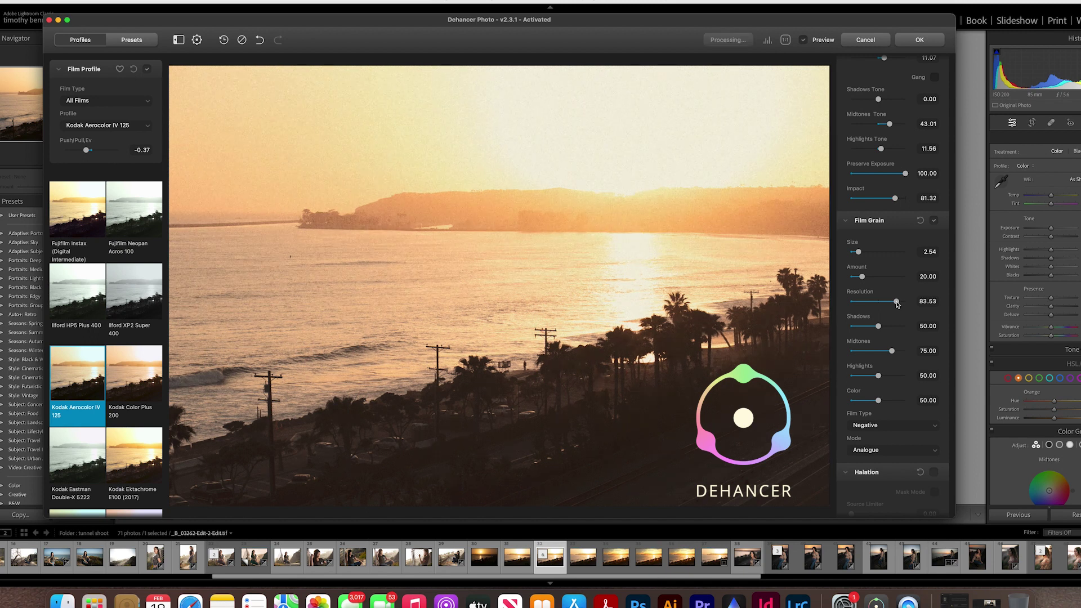
Step: Balance the Film Grain by setting Shadows to 36.23, Midtones to 59.42 and Highlights to 41.08
mouse_move(879, 328)
left_mouse_down()
mouse_move(859, 328)
mouse_move(894, 331)
left_mouse_up()
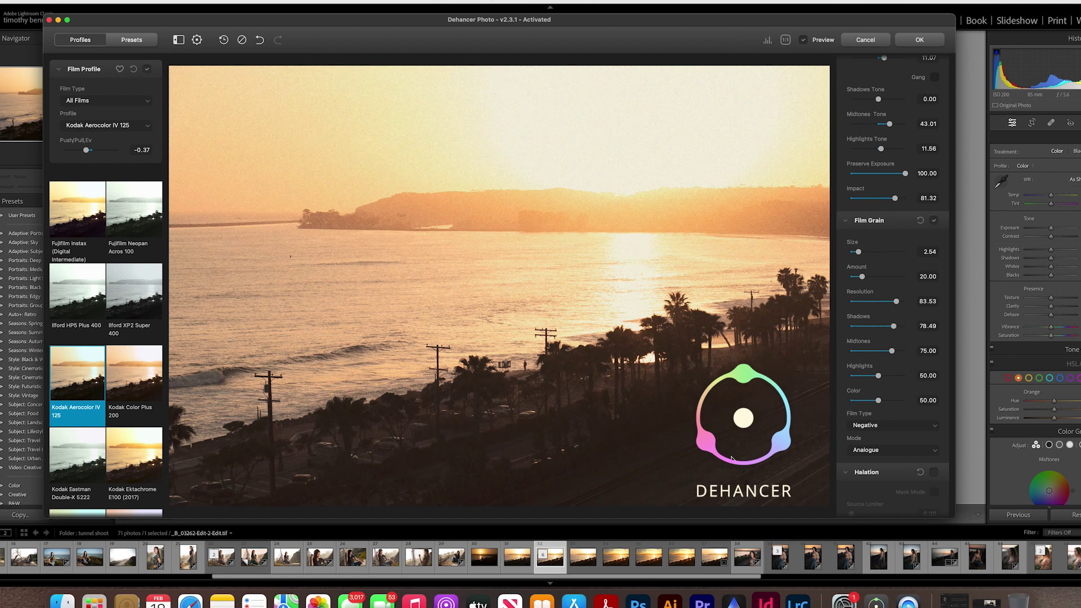
left_click_drag(895, 329, 898, 327)
left_click_drag(891, 352, 870, 377)
left_click(883, 381)
mouse_move(883, 381)
left_mouse_down()
mouse_move(901, 380)
mouse_move(881, 380)
left_mouse_up()
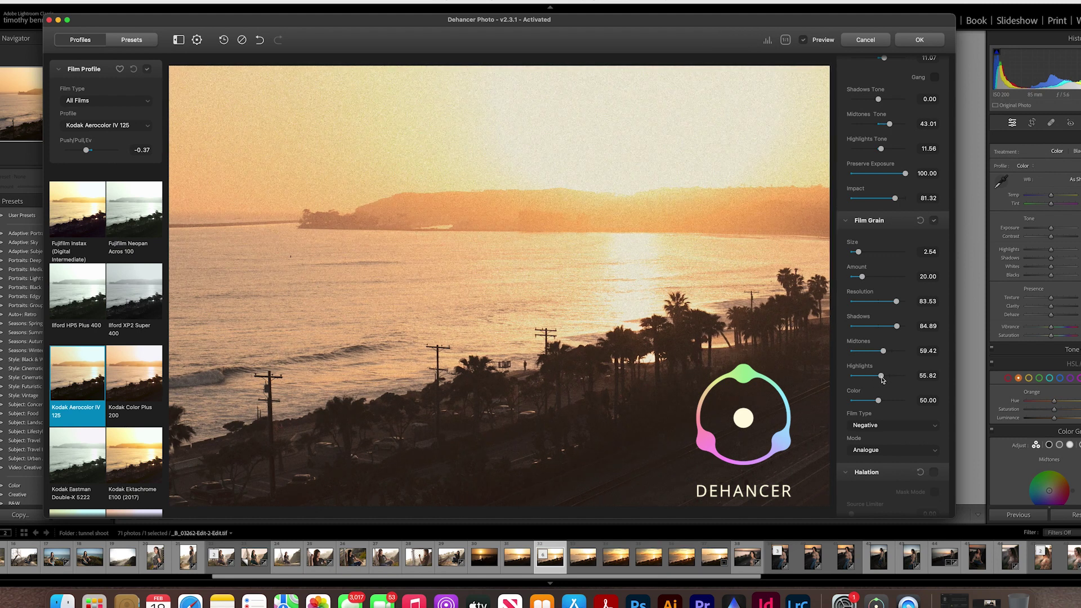
left_click_drag(882, 380, 873, 380)
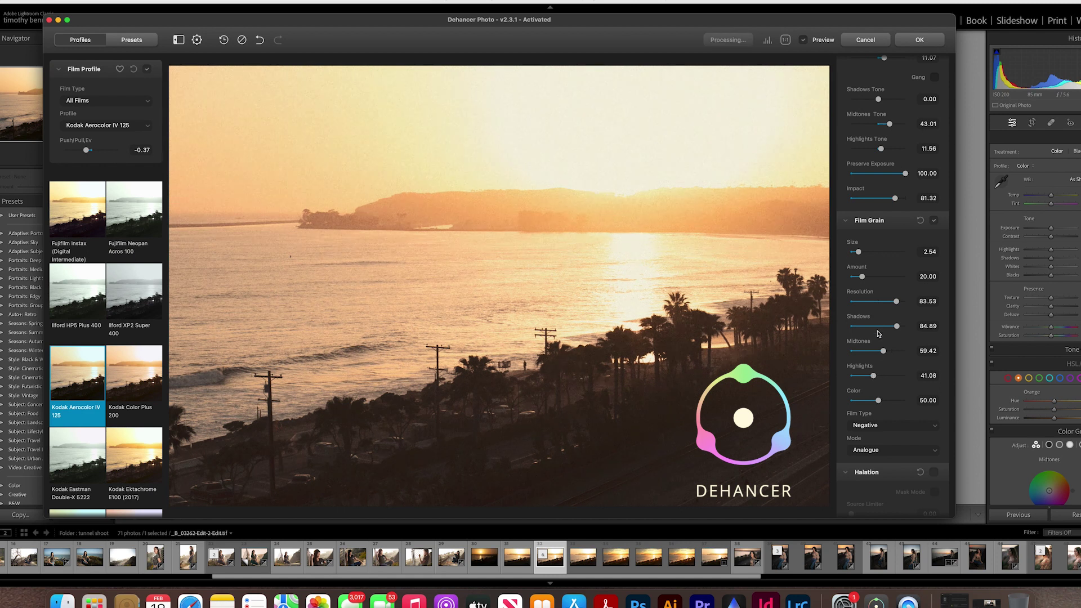
left_click_drag(895, 329, 884, 330)
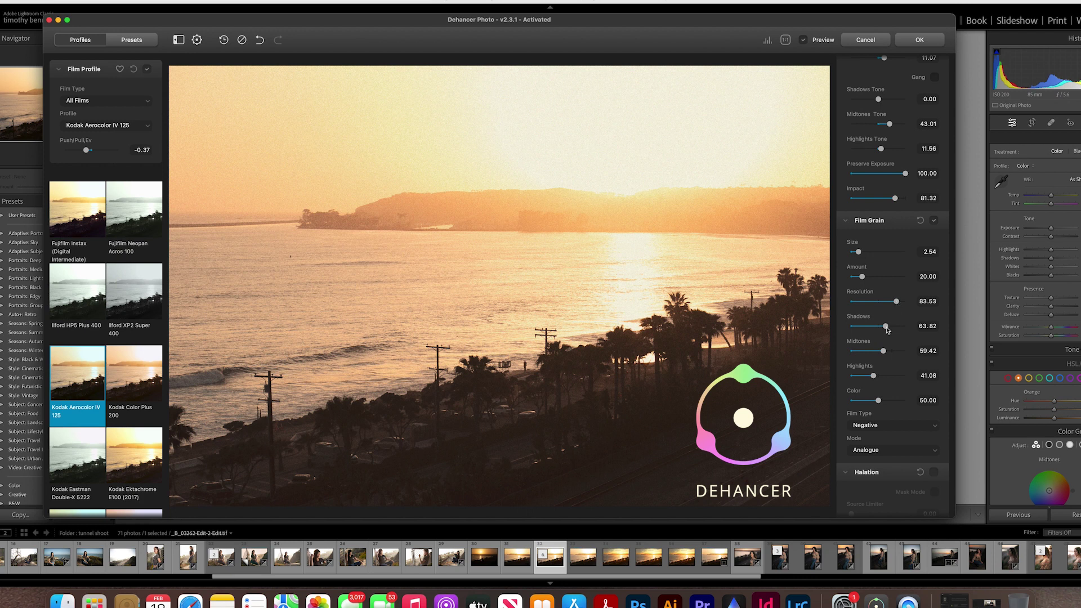
left_click_drag(884, 329, 870, 330)
Step: Try the Positive film type for the grain and return it to Negative
scroll(892, 419, "down", 4)
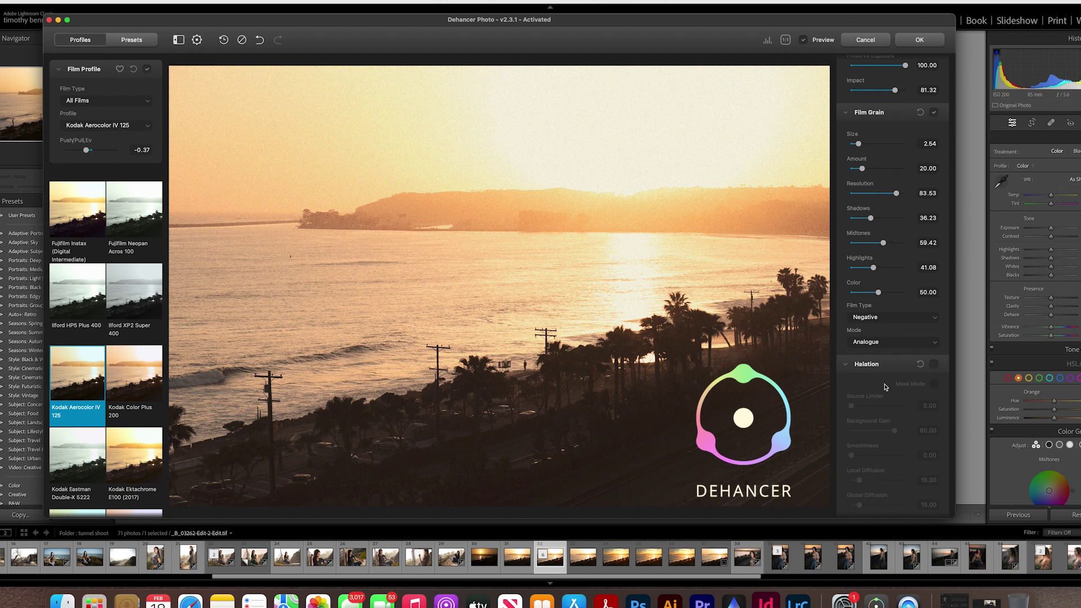
left_click(877, 317)
left_click(879, 328)
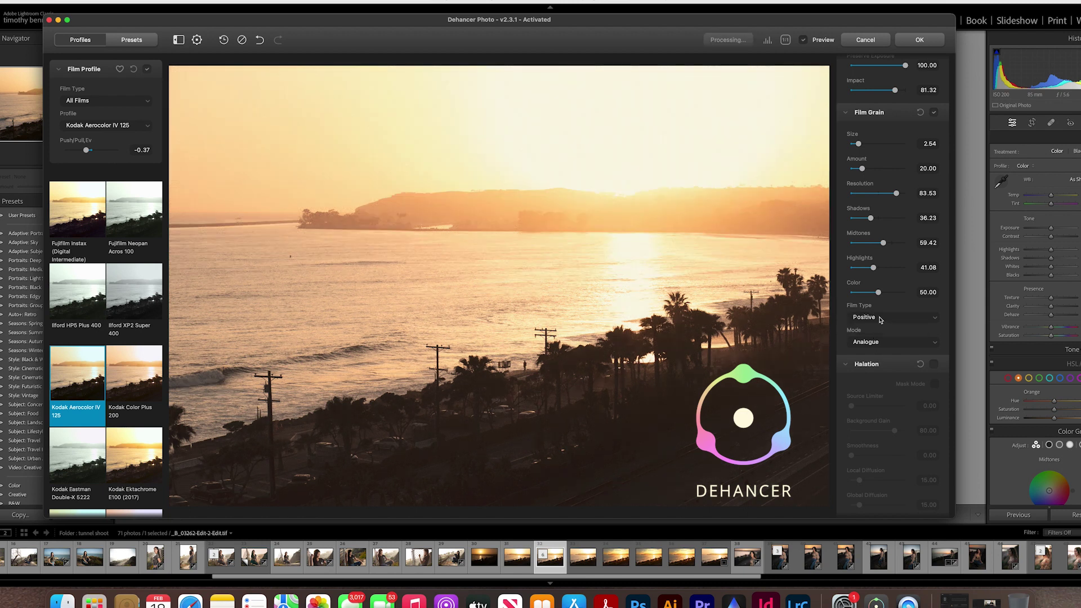
left_click(881, 319)
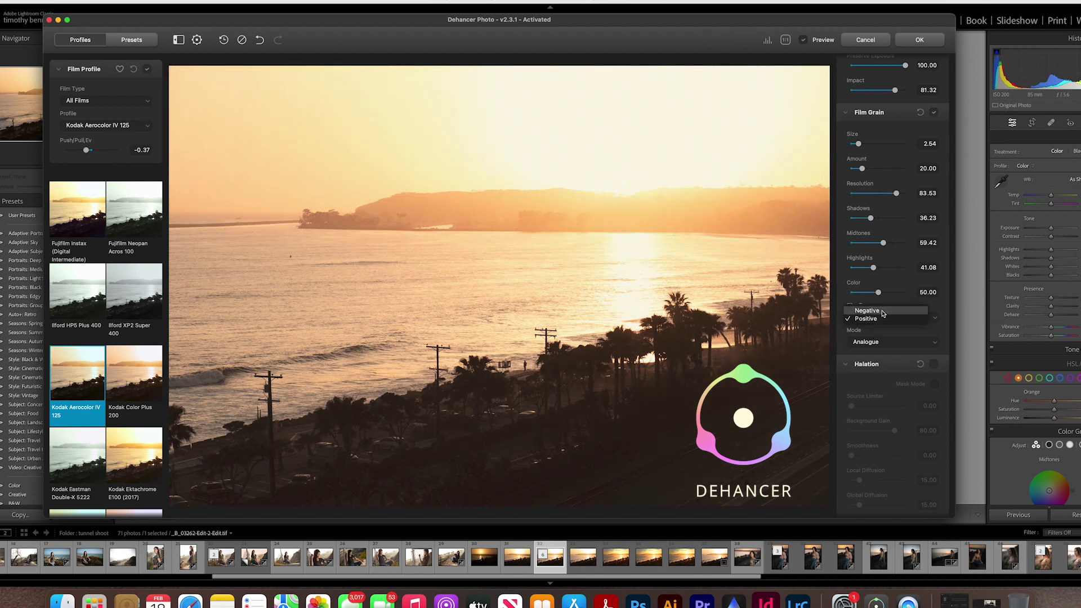
left_click(883, 313)
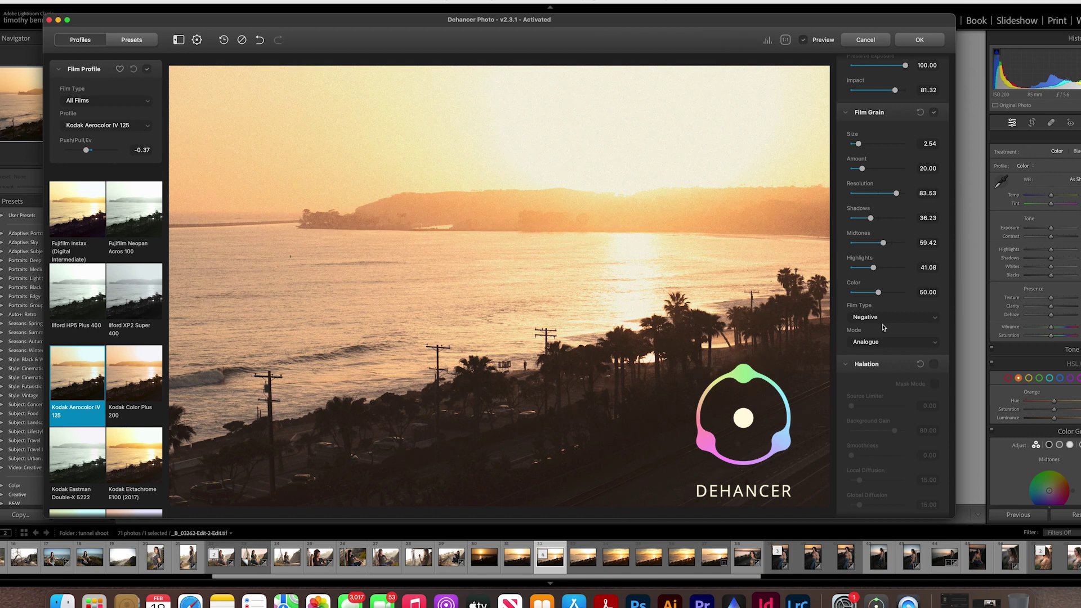
Step: Try the Digital (experimental) grain mode and return it to Analogue
scroll(852, 297, "down", 2)
left_click(870, 291)
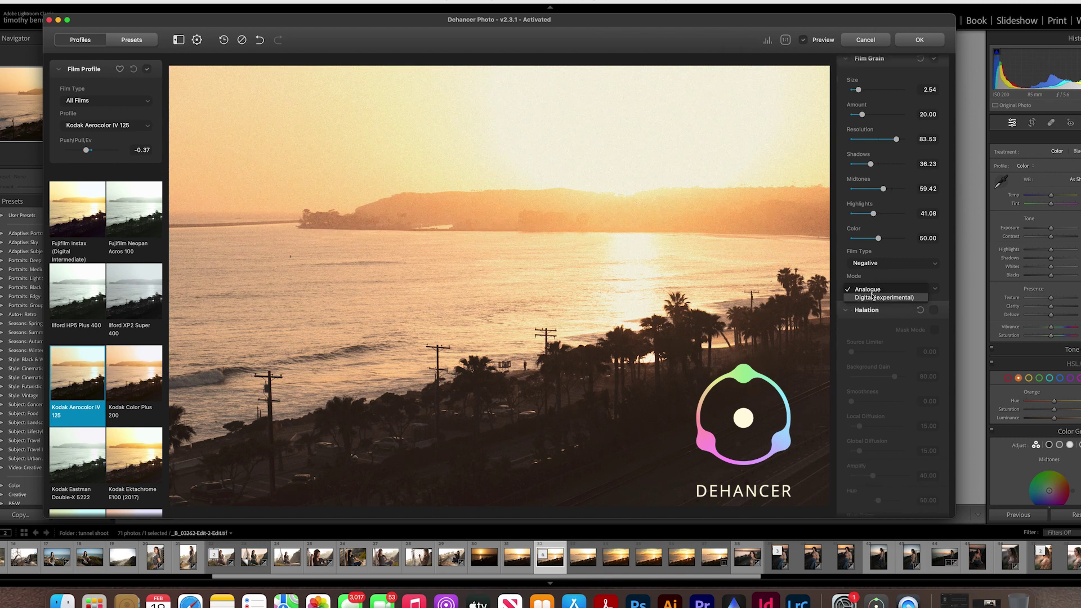
left_click(872, 296)
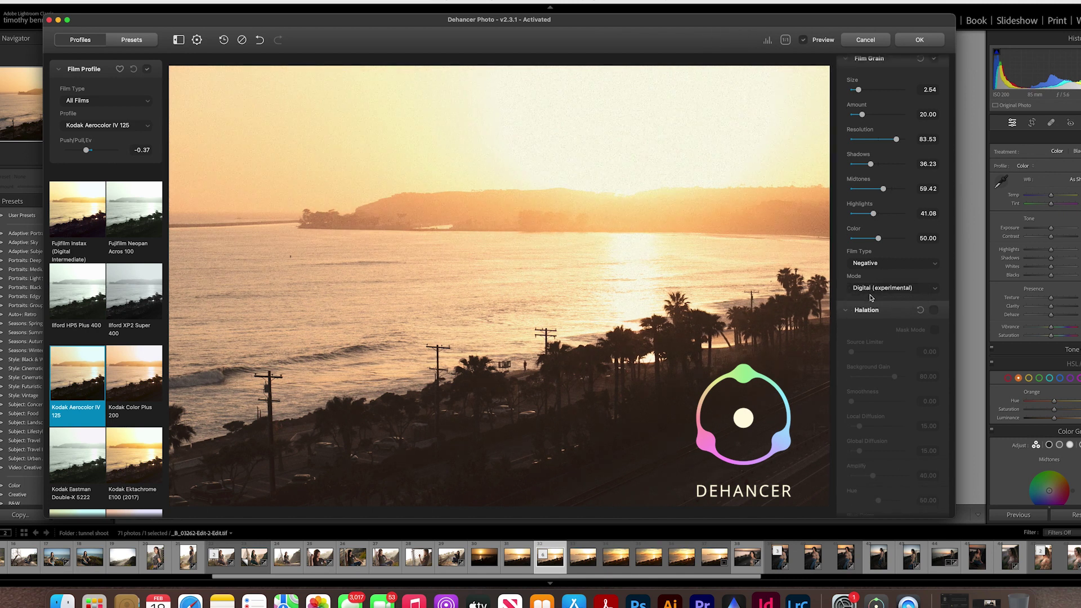
left_click(871, 290)
left_click(869, 287)
Step: Enable Halation and set Source Limiter to 65.96, Smoothness to 40.92 and Local Diffusion to 19.01
scroll(858, 292, "down", 3)
left_click(934, 229)
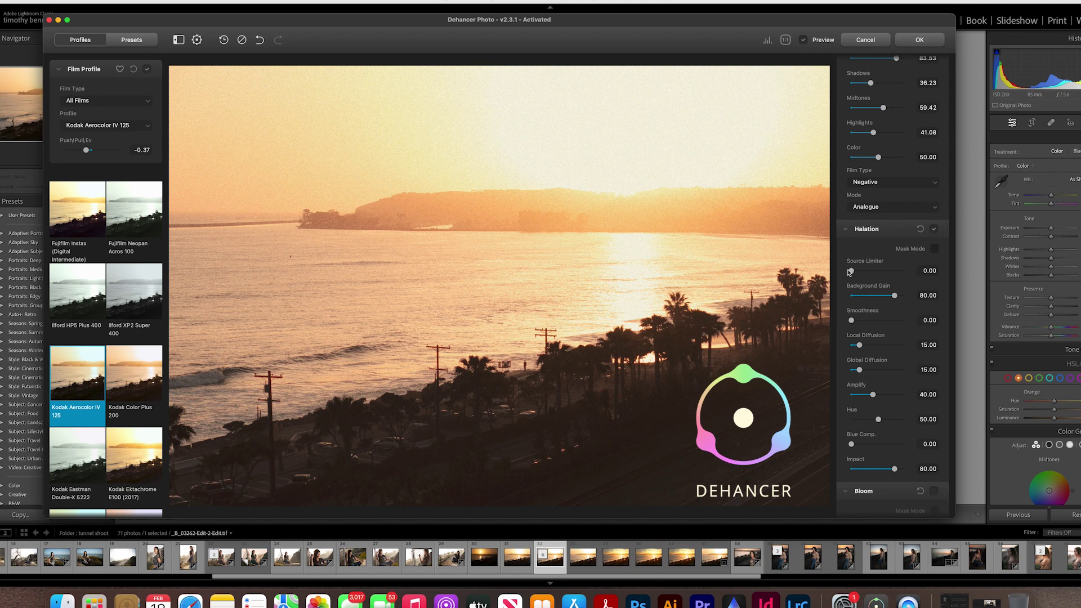
mouse_move(853, 272)
left_mouse_down()
mouse_move(886, 273)
mouse_move(841, 276)
left_mouse_up()
left_click_drag(851, 272, 887, 271)
left_click_drag(852, 320, 893, 346)
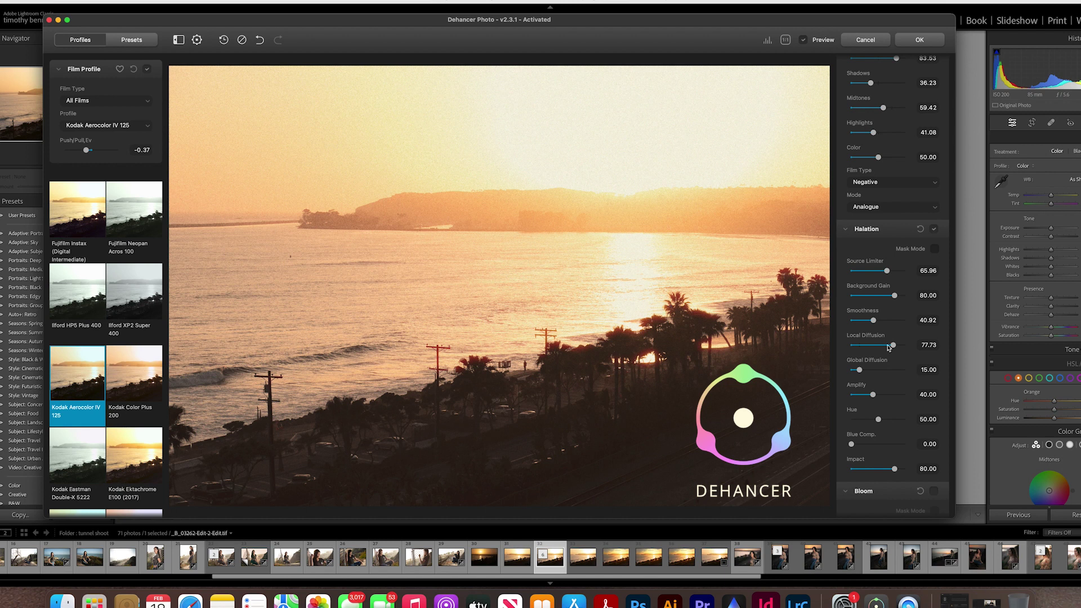
left_click_drag(893, 346, 863, 349)
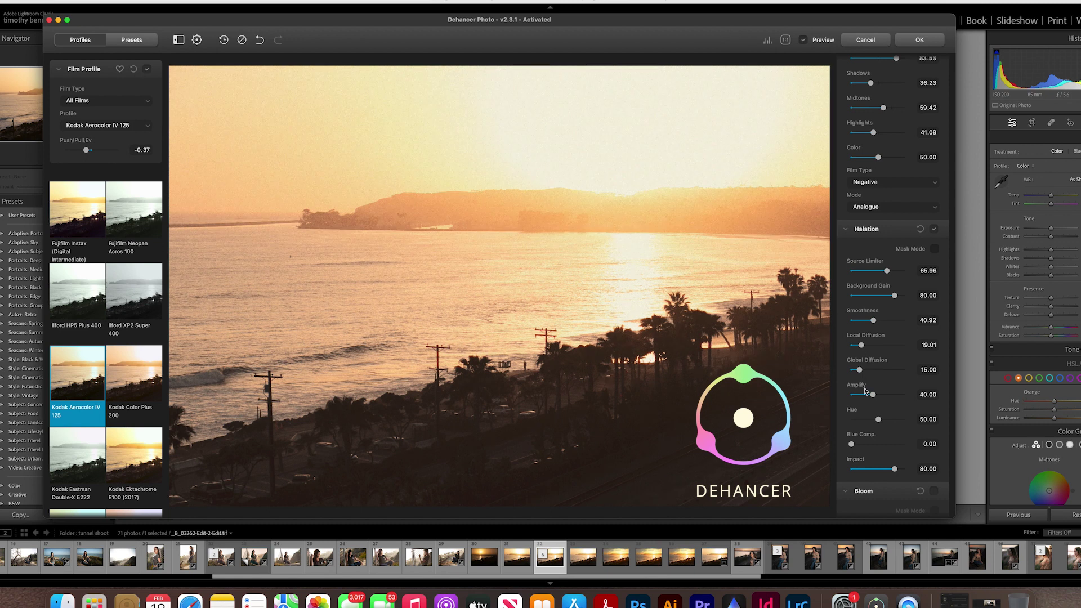
Step: Set the Halation Global Diffusion to 75.11, Amplify to 37.58 and Hue to 50.42
scroll(866, 391, "down", 1)
left_click_drag(859, 344, 886, 343)
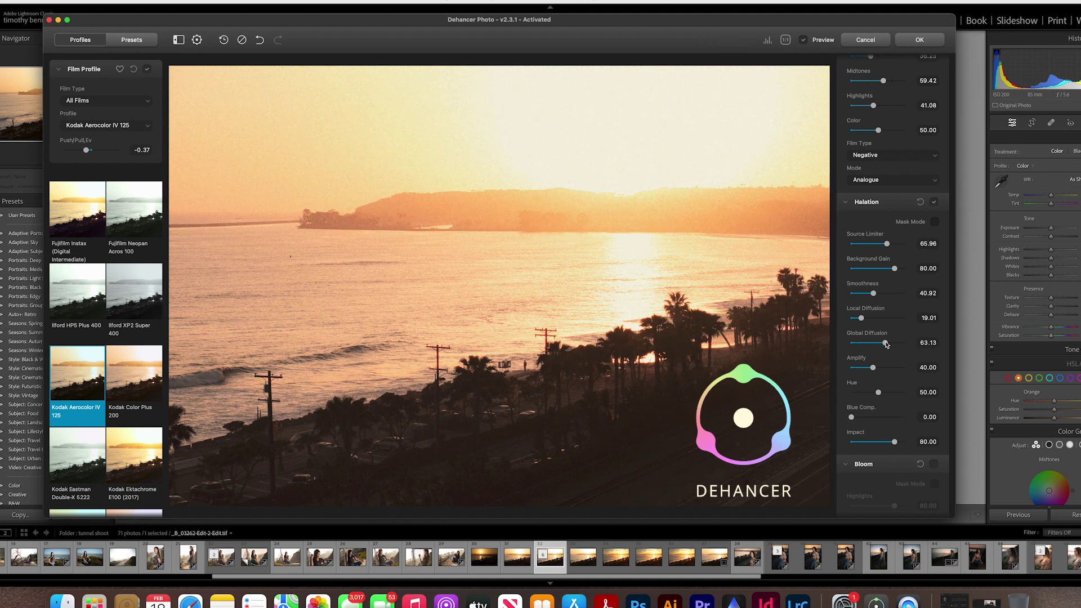
left_click_drag(885, 344, 898, 367)
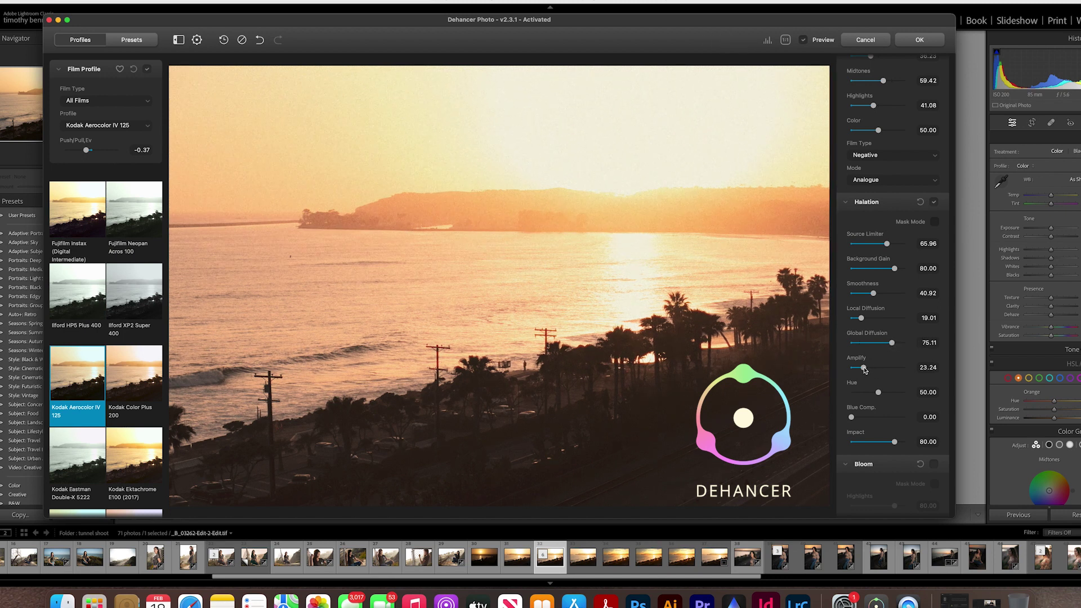
left_click_drag(898, 366, 872, 367)
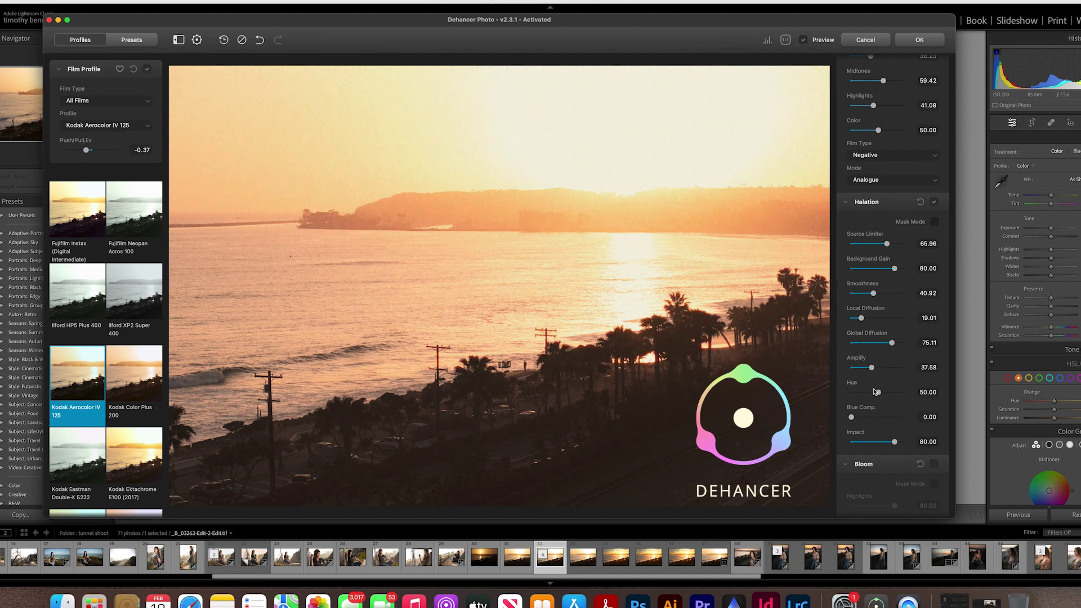
mouse_move(878, 394)
left_mouse_down()
mouse_move(867, 392)
mouse_move(898, 392)
mouse_move(879, 394)
left_mouse_up()
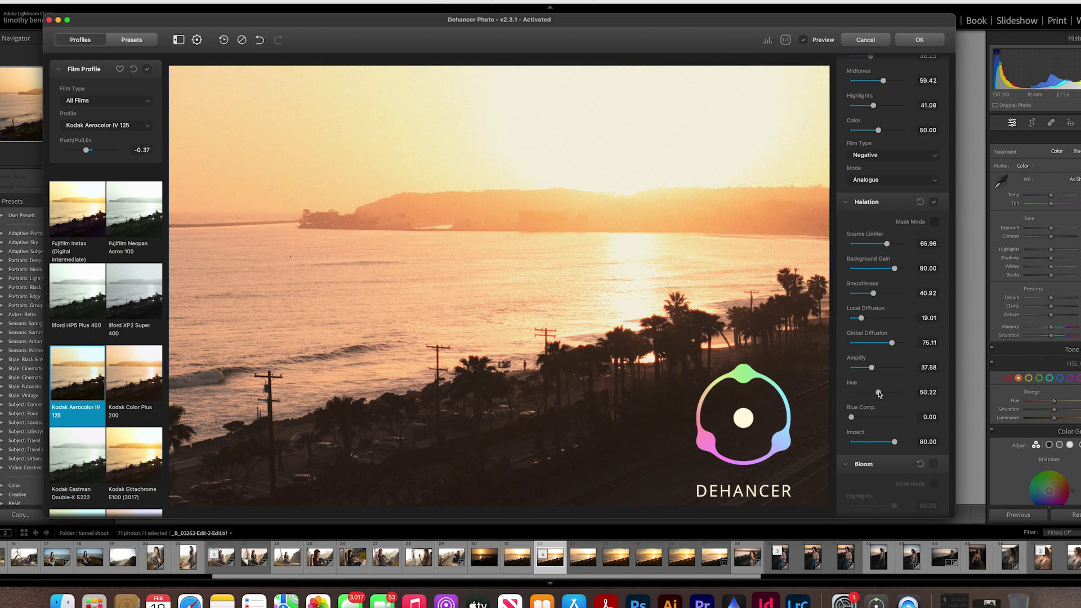
Step: Try a Halation Impact of 88.77, and reduce it to 43.19
scroll(870, 409, "down", 3)
mouse_move(894, 361)
left_mouse_down()
mouse_move(851, 363)
mouse_move(899, 363)
left_mouse_up()
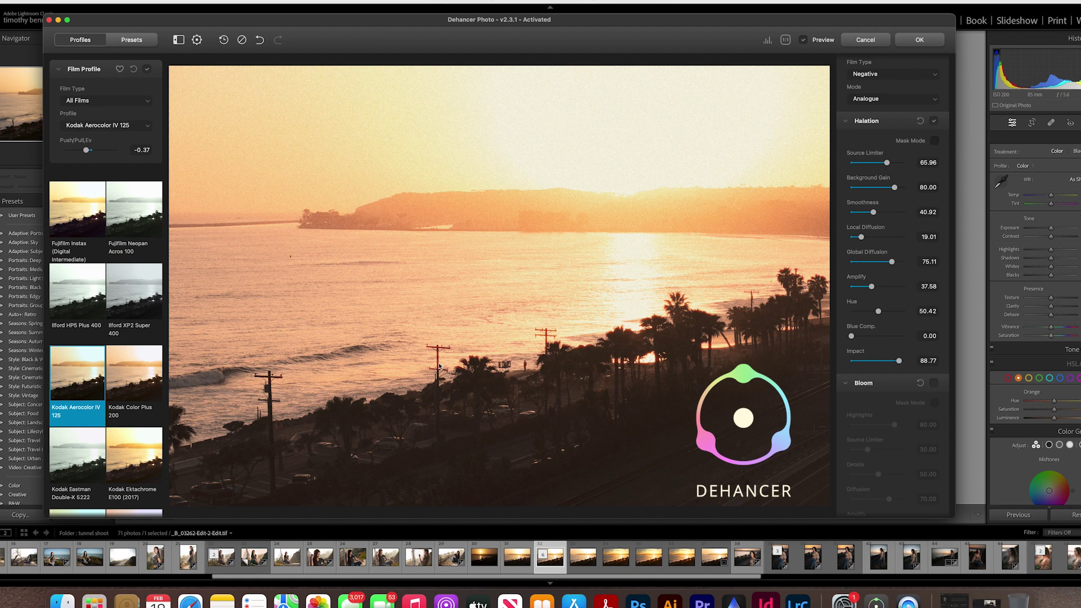
left_click_drag(899, 363, 877, 363)
Step: Enable Bloom and set Highlights to 58.68, Source Limiter to 47.35, Details to 49.97 and Diffusion to 66.50
scroll(881, 360, "down", 3)
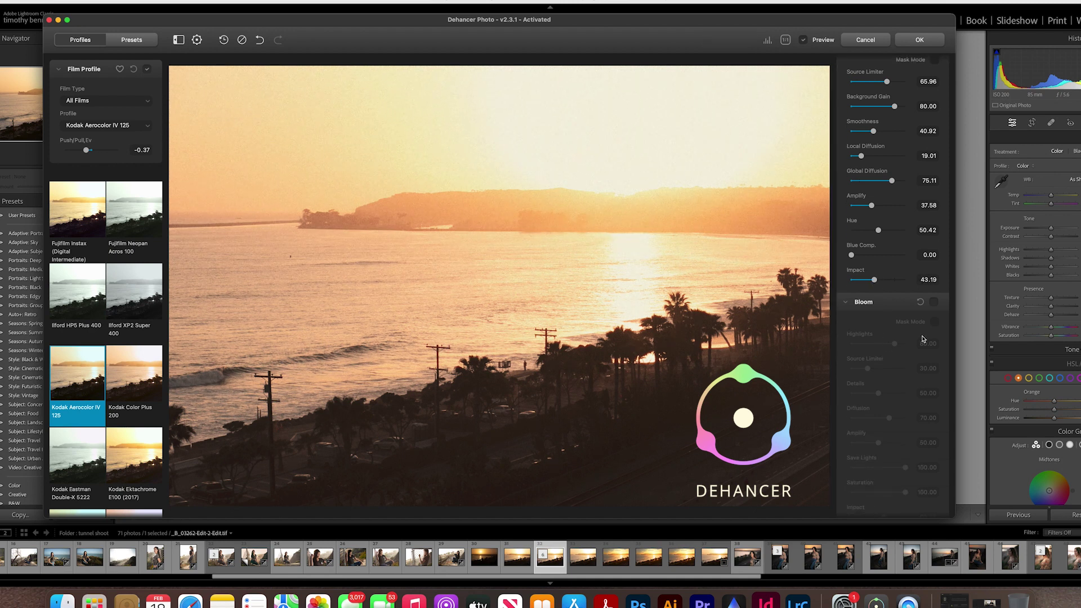
left_click(934, 301)
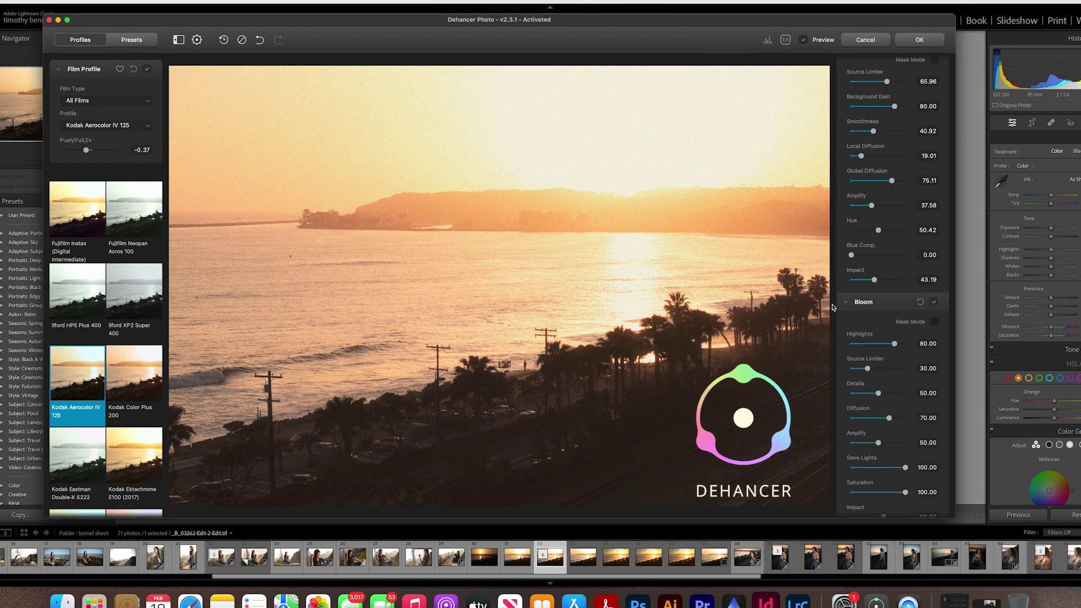
left_click_drag(895, 344, 877, 370)
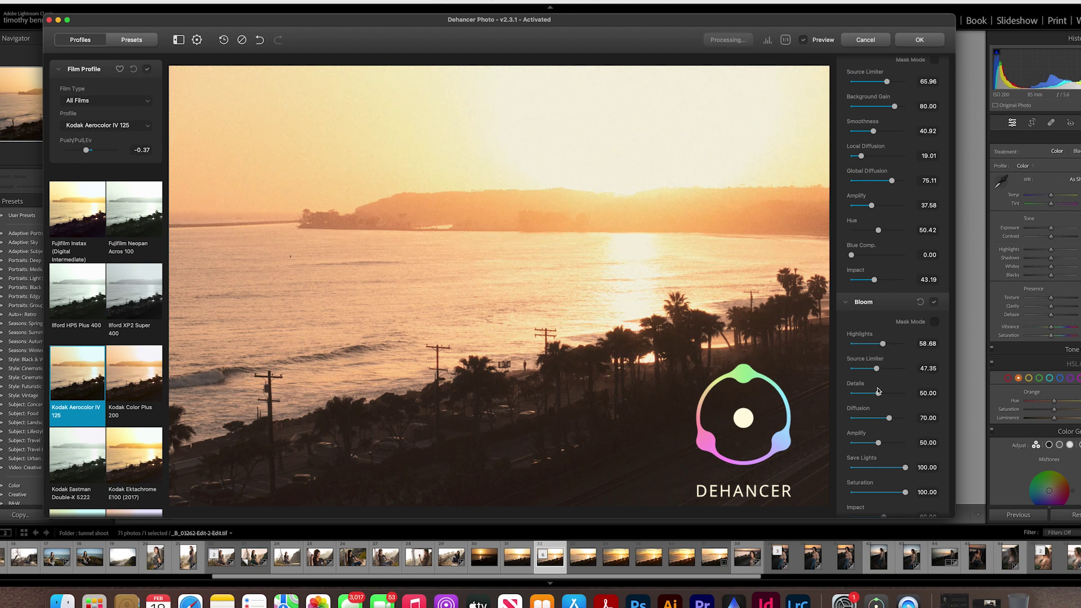
scroll(879, 390, "down", 4)
left_click_drag(878, 285, 904, 336)
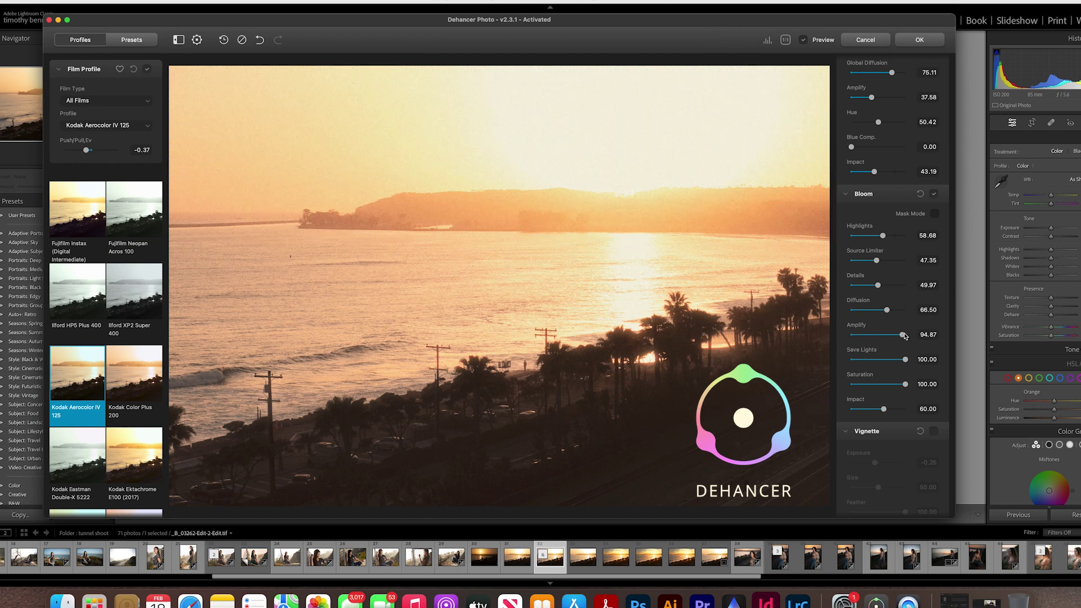
Step: Set the Bloom Amplify to 23.65, Save Lights to 15.09, Saturation to 80.15 and Impact to 50.48
left_click_drag(902, 335, 907, 360)
left_click(873, 362)
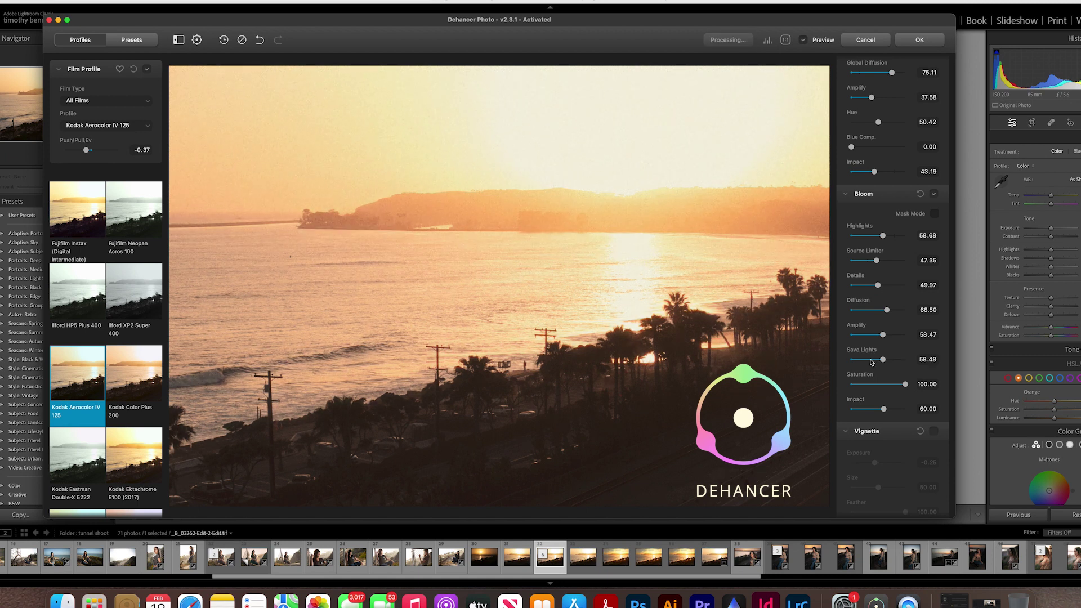
mouse_move(873, 362)
left_mouse_down()
mouse_move(853, 360)
mouse_move(865, 361)
left_mouse_up()
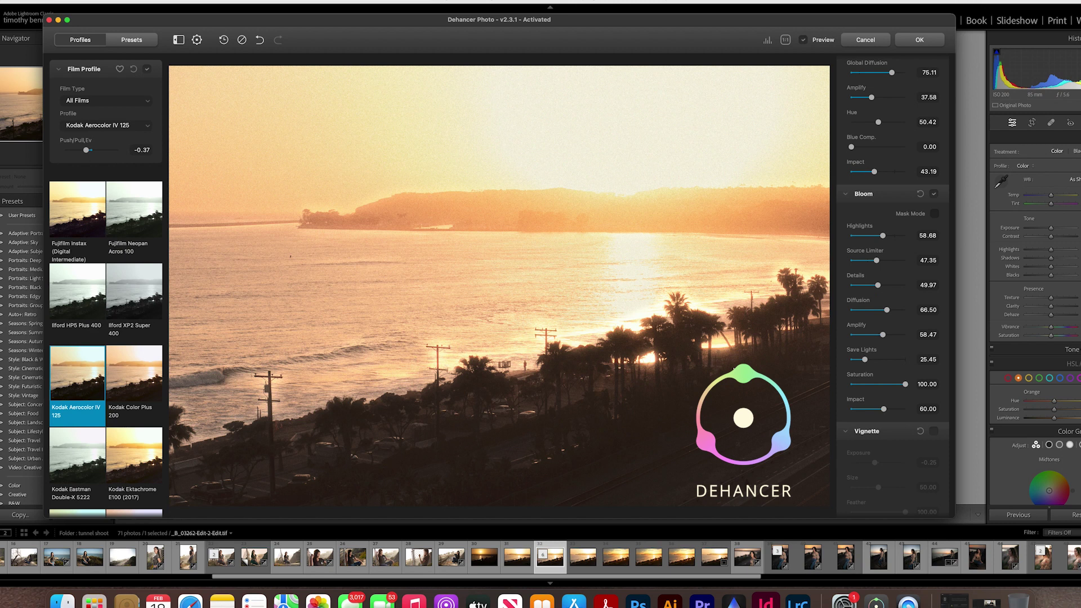
left_click_drag(883, 334, 864, 337)
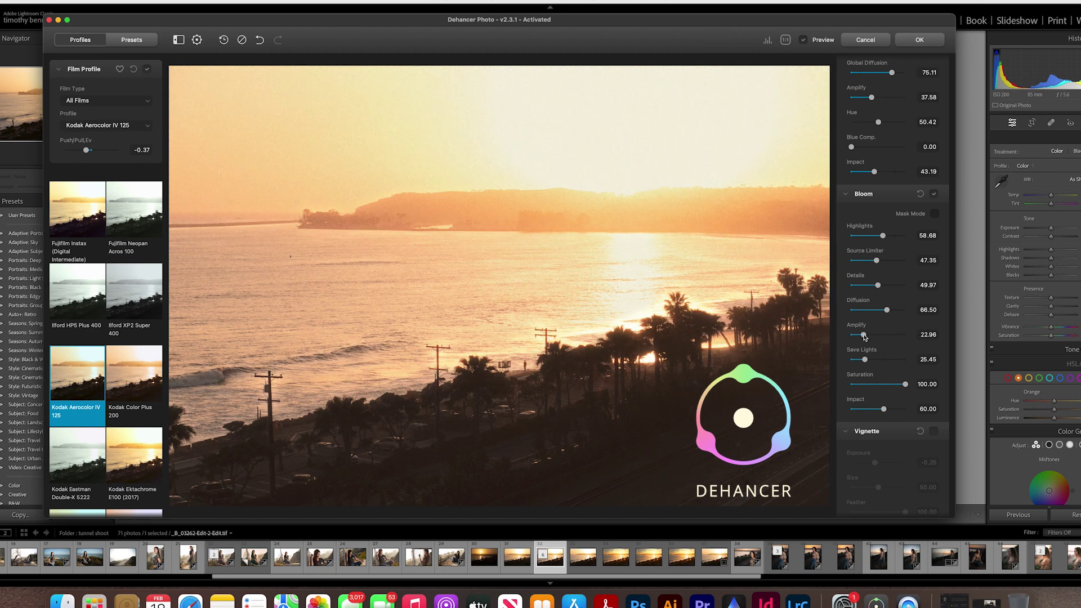
left_click_drag(864, 336, 896, 394)
scroll(889, 402, "down", 2)
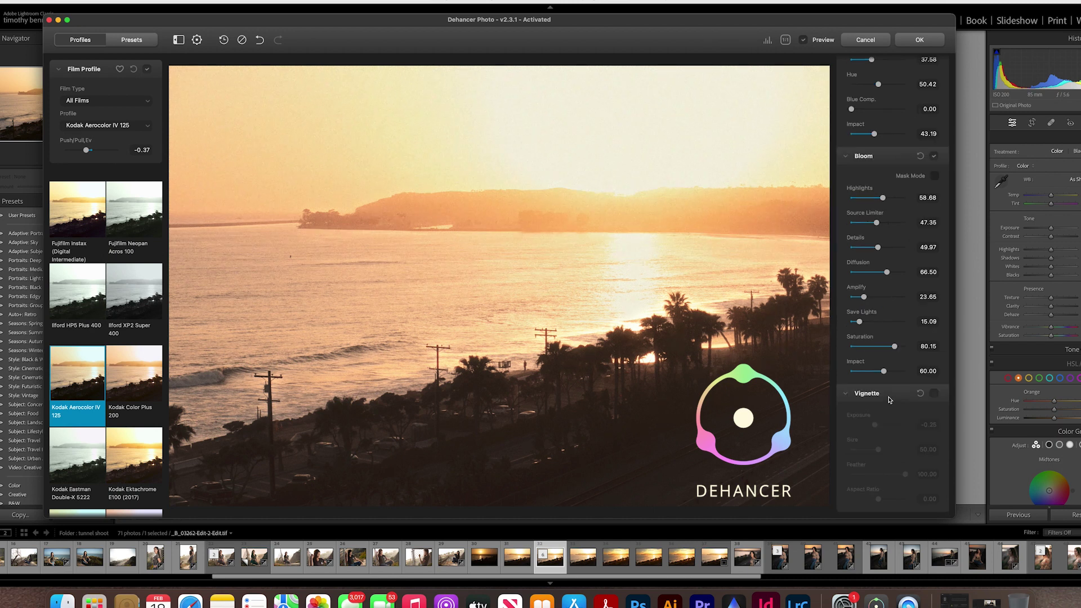
mouse_move(883, 372)
left_mouse_down()
mouse_move(871, 376)
mouse_move(895, 376)
left_mouse_up()
Step: Try the Vignette effect with adjusted Exposure, Size and Aspect Ratio, and switch it off
left_click(934, 394)
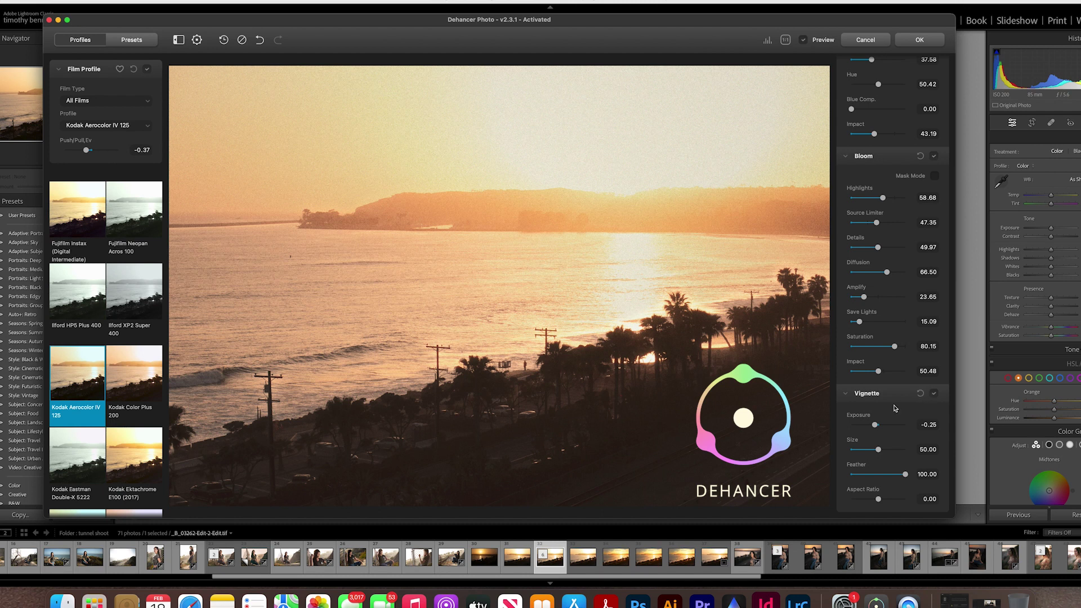
left_click(933, 394)
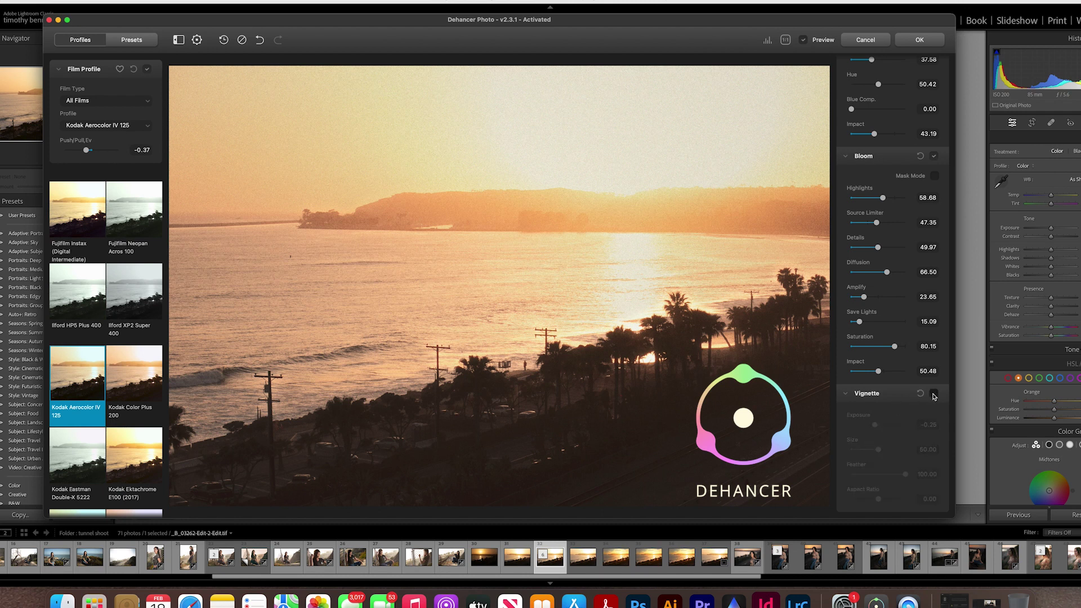
left_click(934, 394)
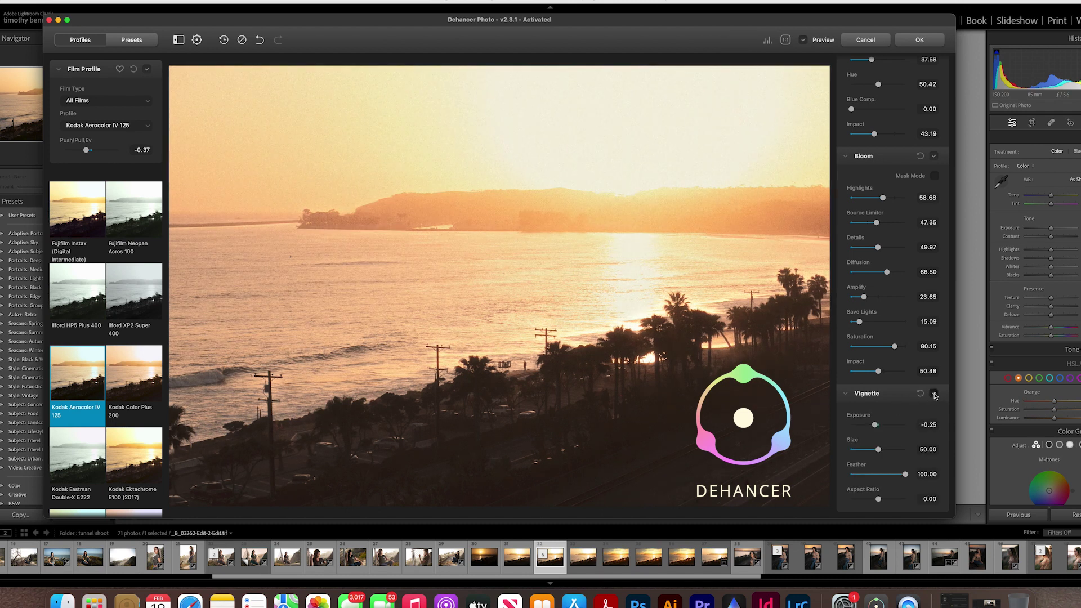
left_click_drag(874, 425, 878, 426)
left_click_drag(878, 426, 879, 426)
left_click(934, 393)
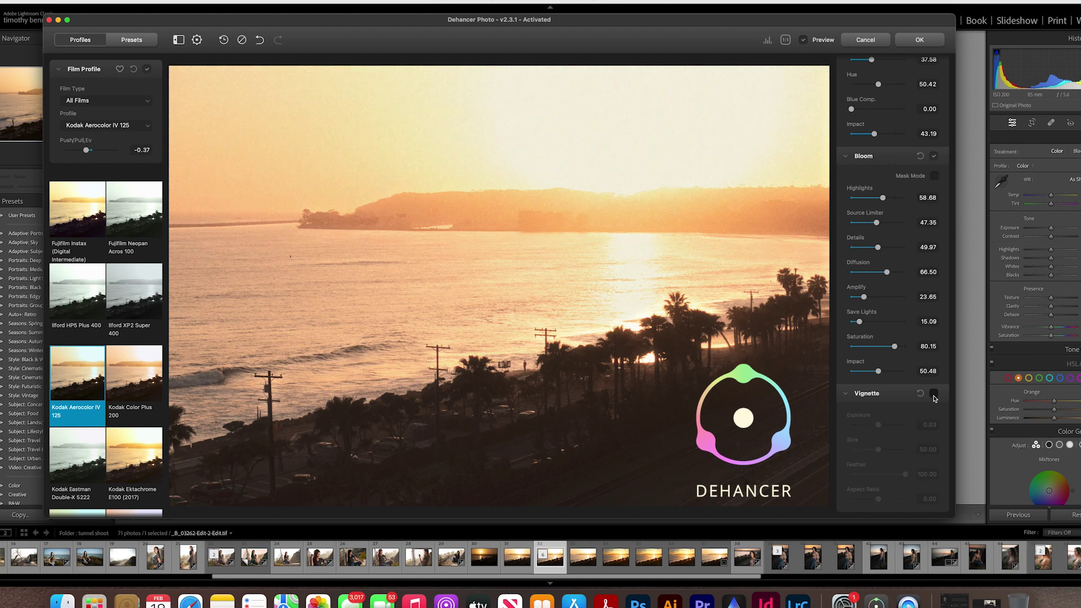
left_click(933, 393)
left_click_drag(878, 450, 878, 502)
left_click(934, 394)
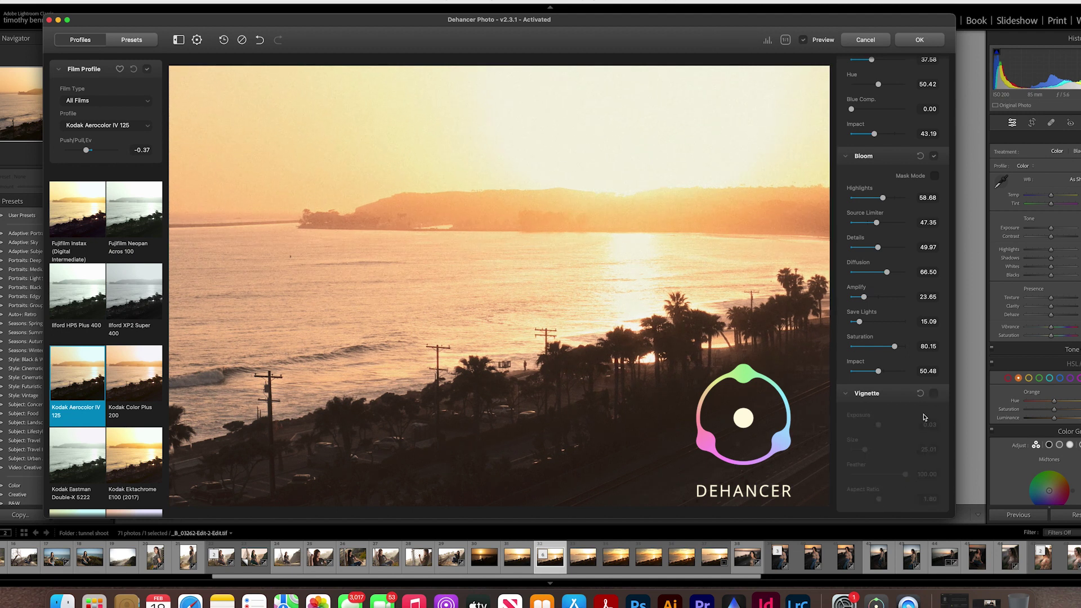
Step: Compare the sunset photo with and without the film look by toggling the effect preview
scroll(908, 429, "up", 5)
scroll(907, 429, "up", 6)
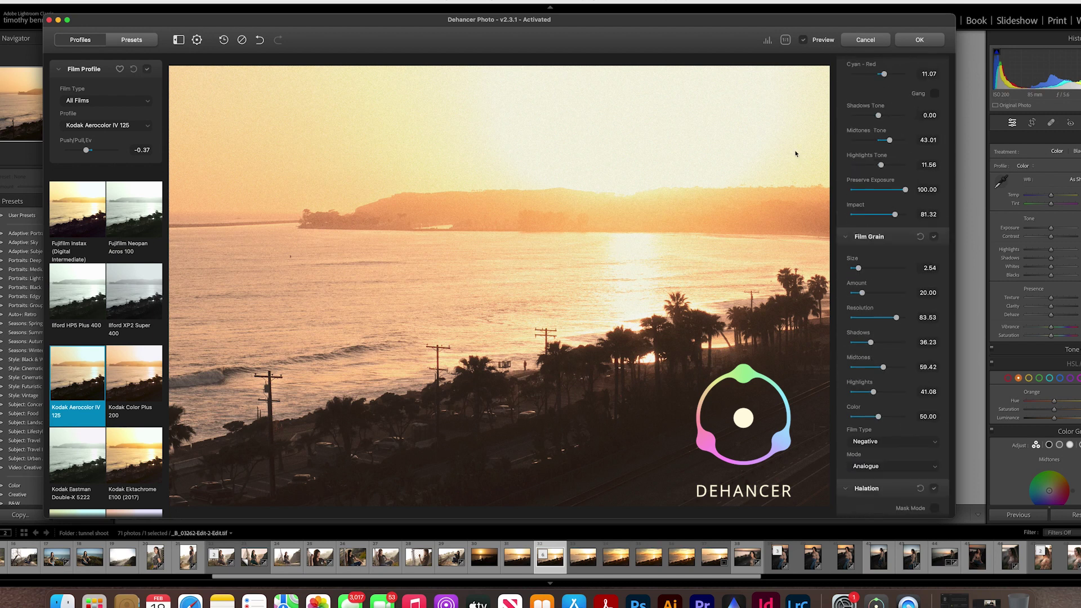
left_click(802, 41)
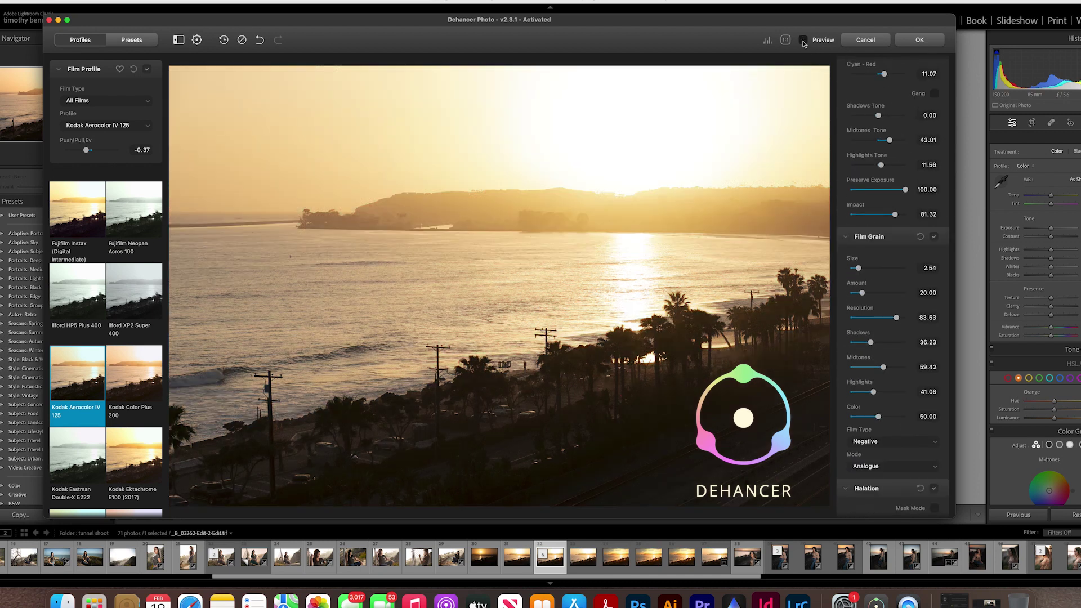
left_click(803, 41)
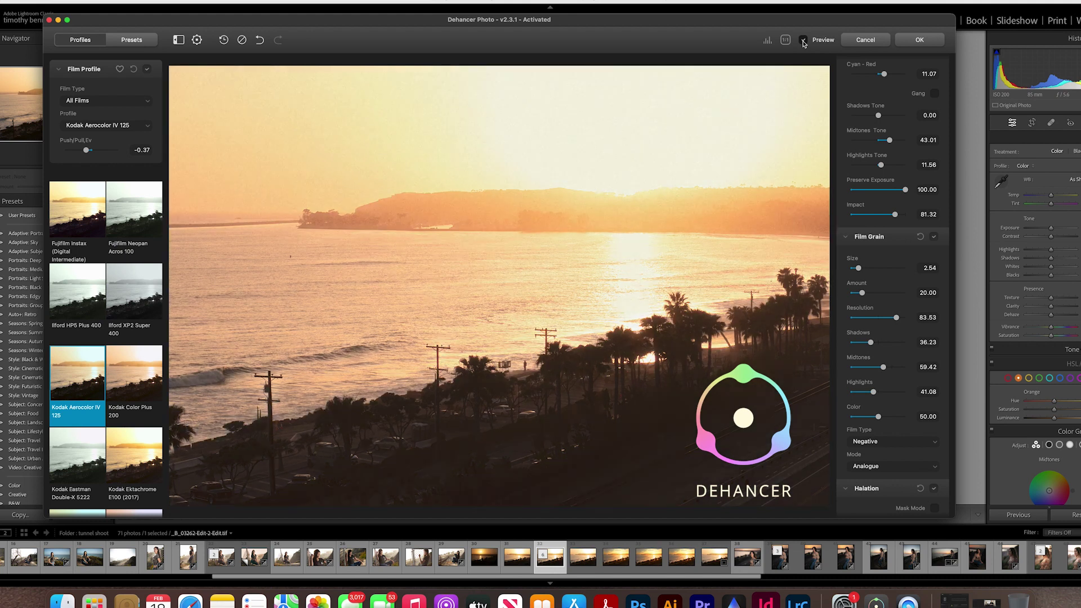
left_click(803, 40)
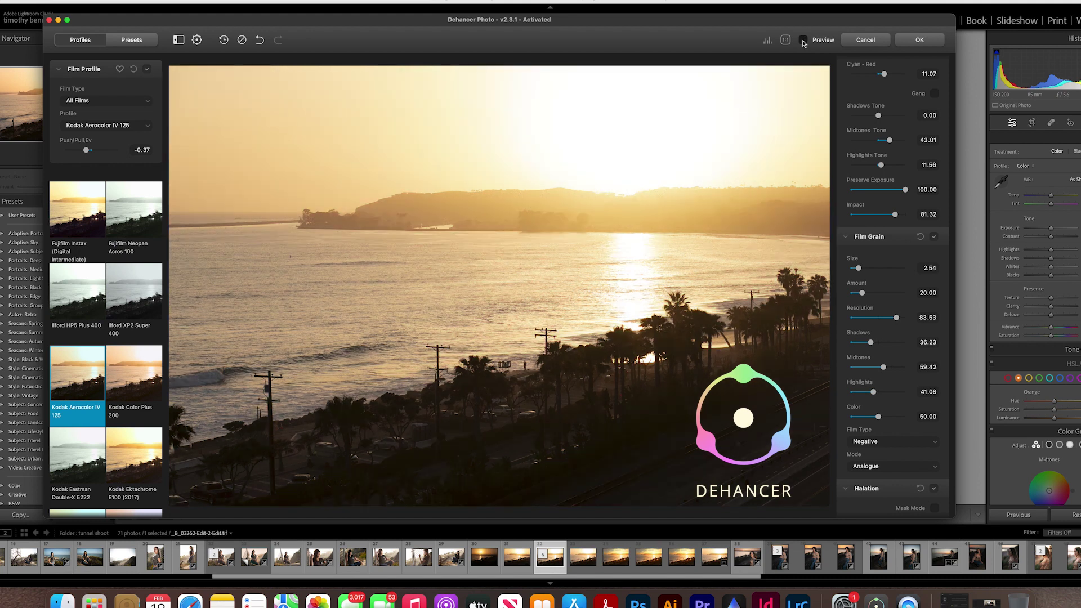
left_click(803, 40)
left_click(803, 40)
left_click(803, 41)
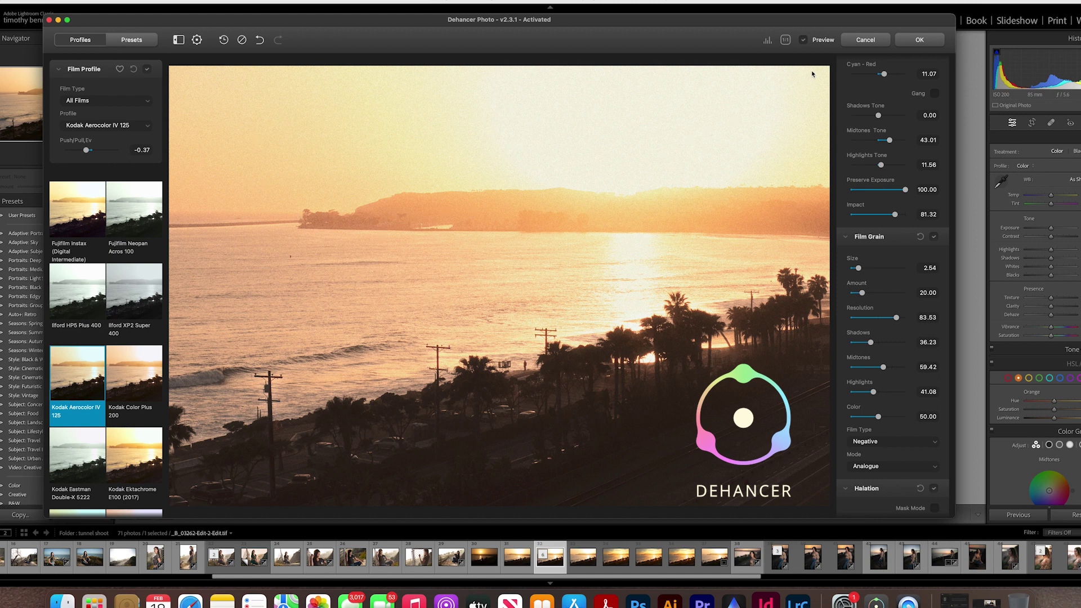
left_click(804, 40)
left_click(803, 41)
left_click(803, 41)
left_click(804, 41)
left_click(804, 41)
left_click(803, 41)
left_click(804, 42)
left_click(804, 42)
Step: Save the current film look as a new preset named "Kodak Aerocolor IV 125 sunset"
left_click(141, 42)
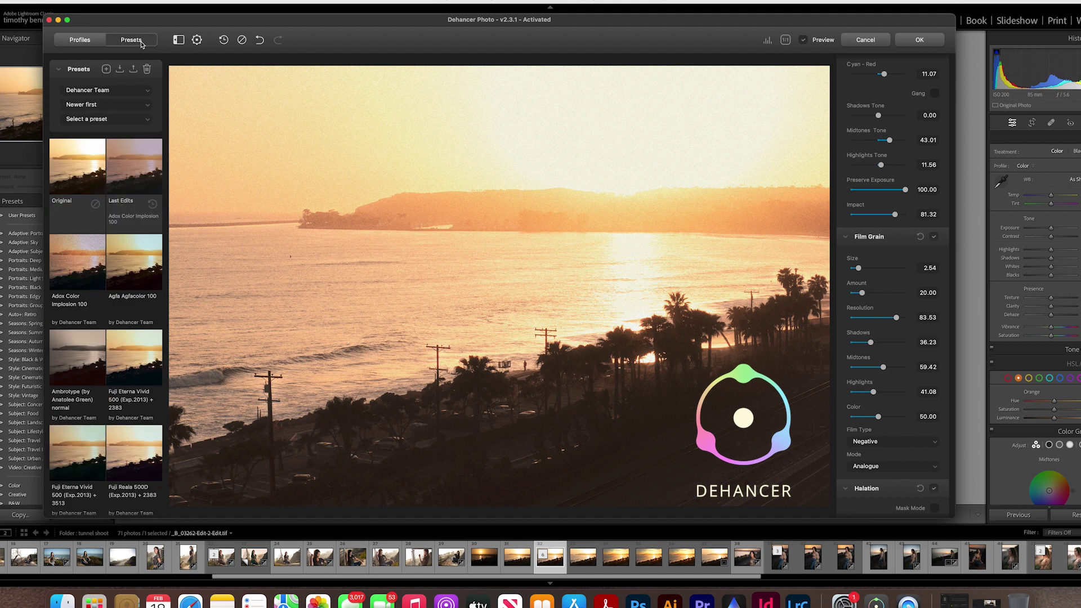
left_click(106, 70)
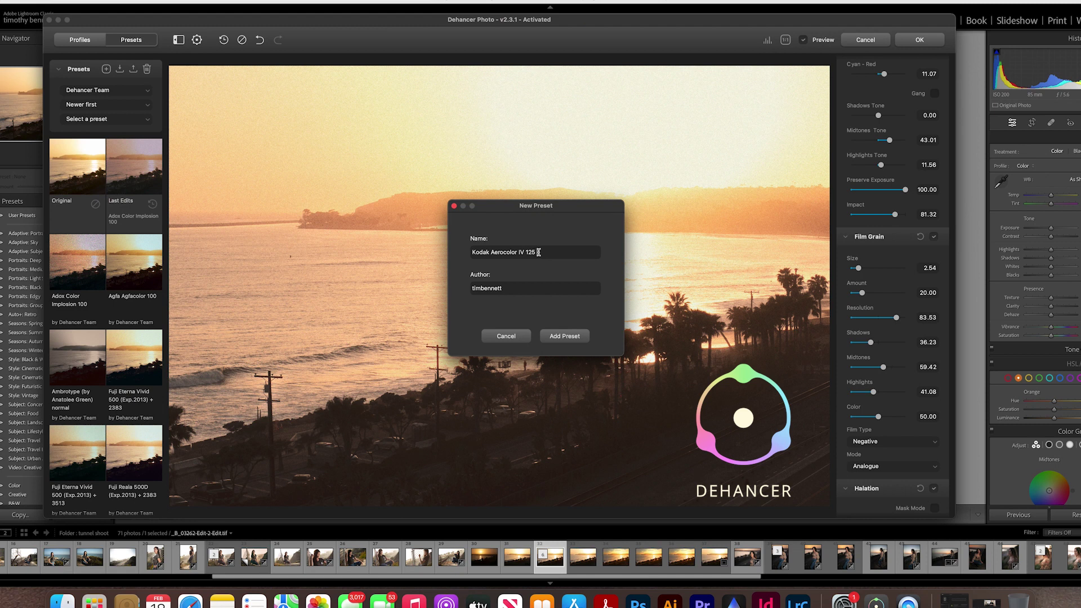
type("Sun")
left_click(564, 336)
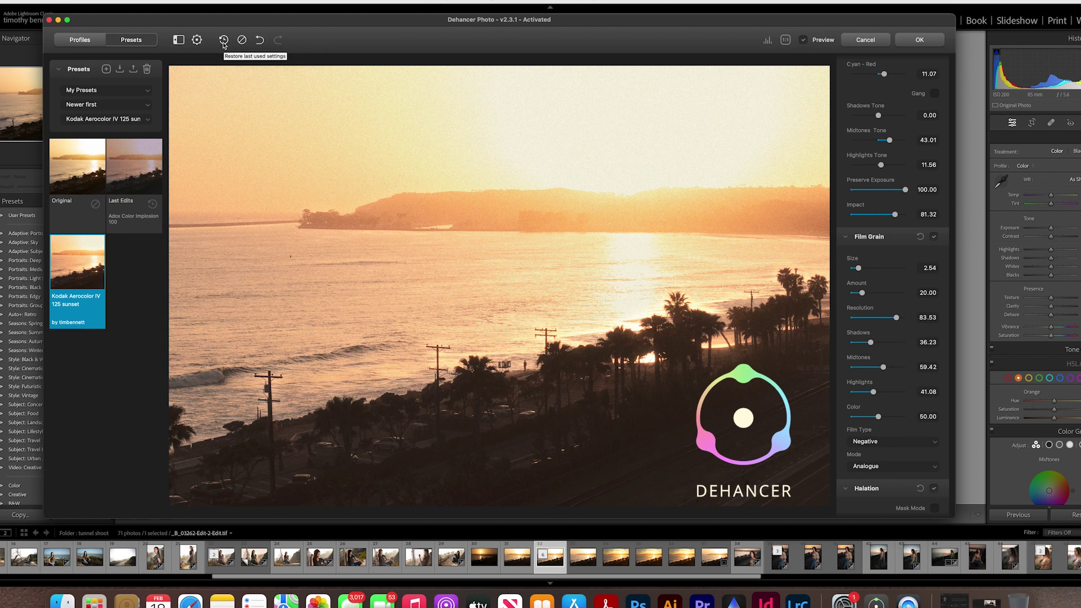
Step: Hide the presets sidebar to view the photo with more room, and show it again
left_click(179, 40)
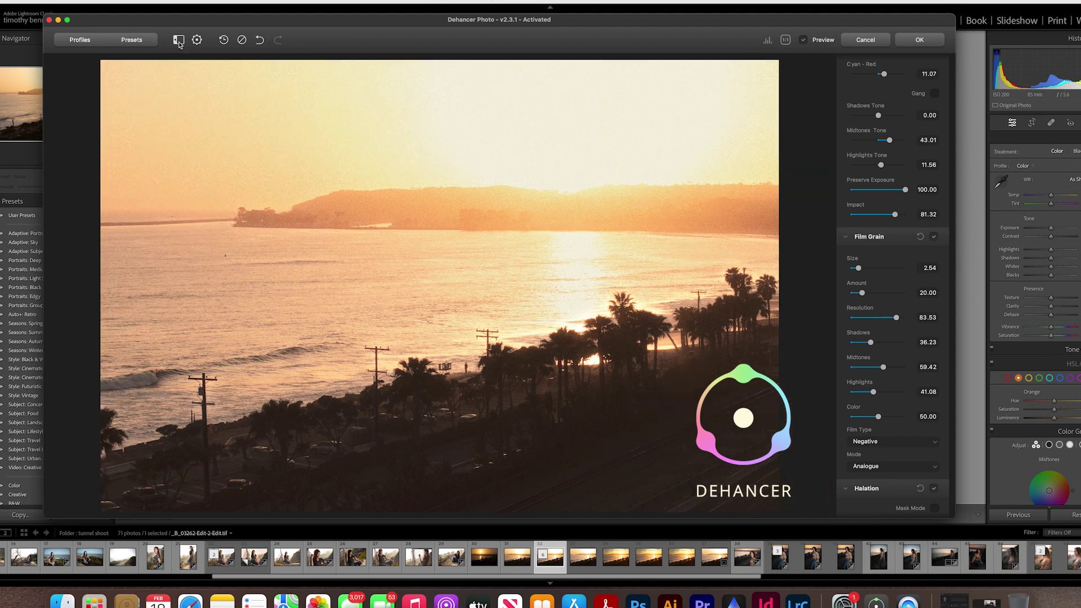
left_click(179, 41)
left_click(178, 41)
left_click(178, 40)
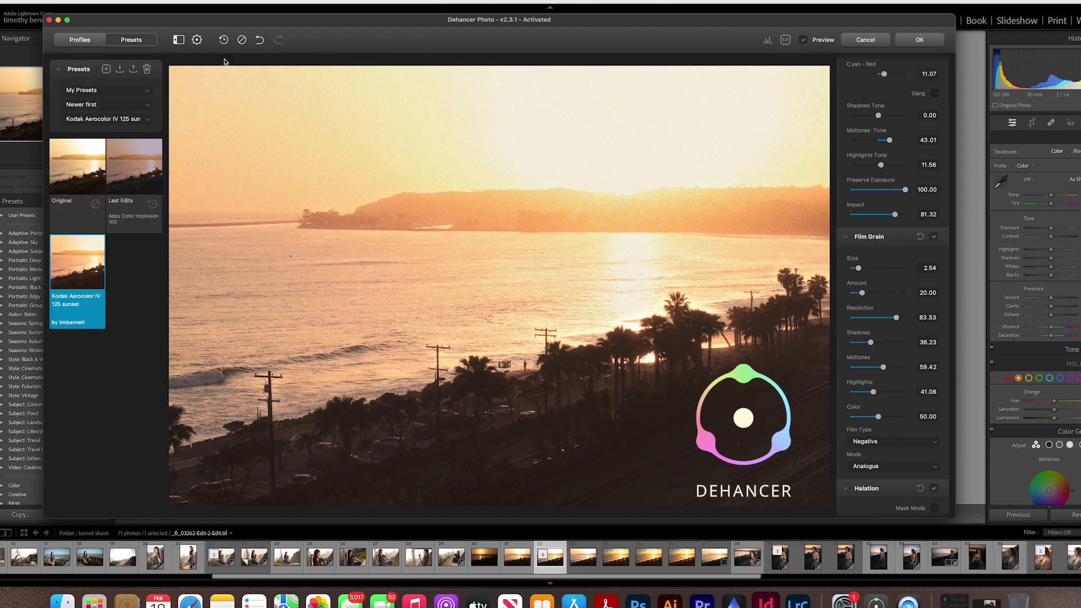
Step: Examine the photo's histogram and its details at 1:1 zoom, and return to the fitted view
left_click(768, 42)
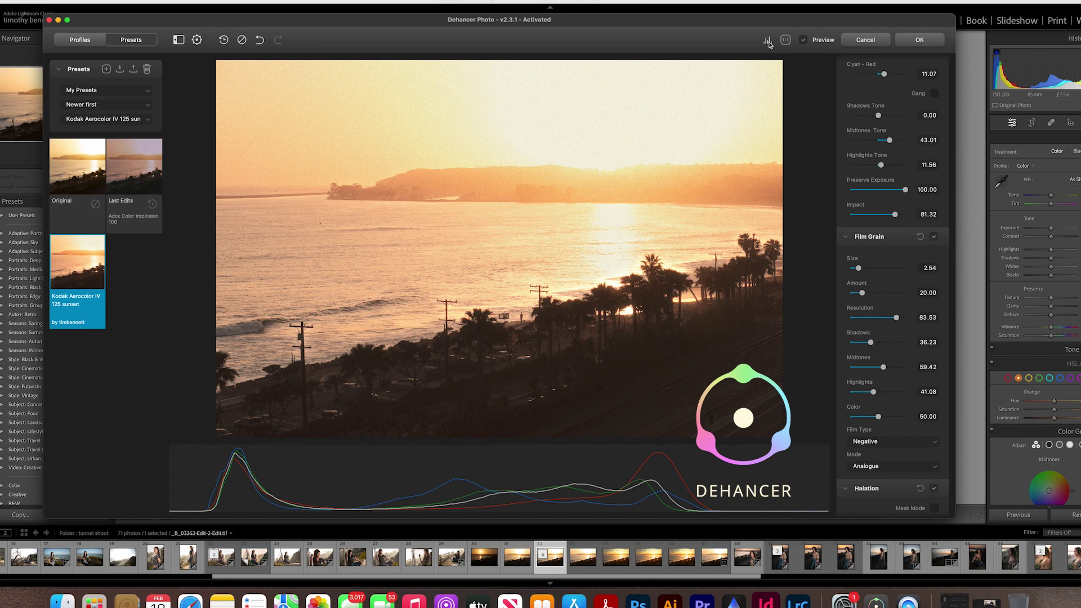
left_click(767, 42)
left_click(785, 40)
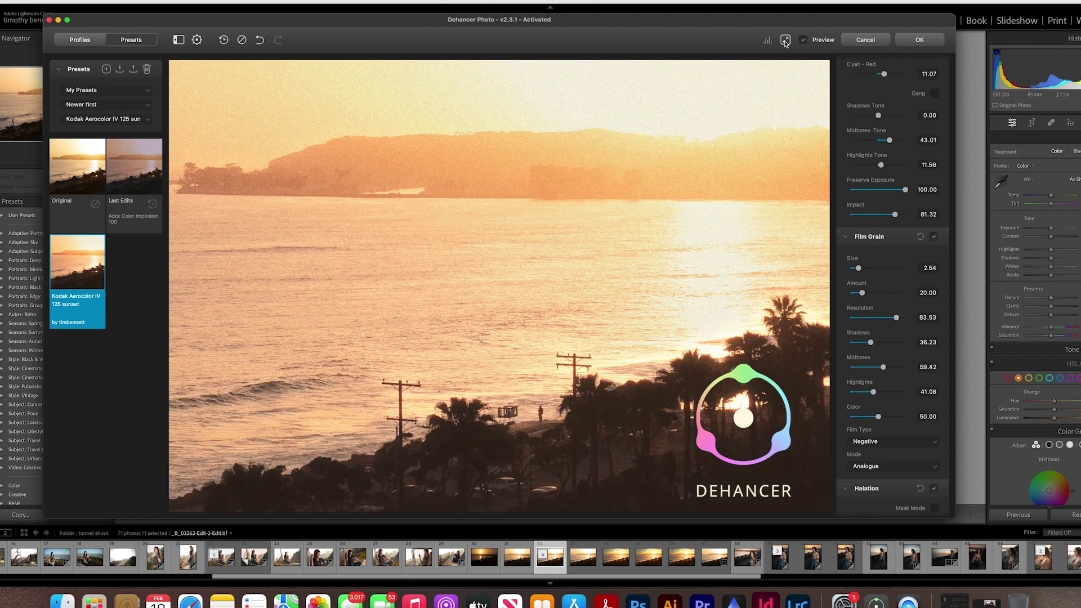
left_click(785, 41)
left_click(786, 41)
left_click(785, 41)
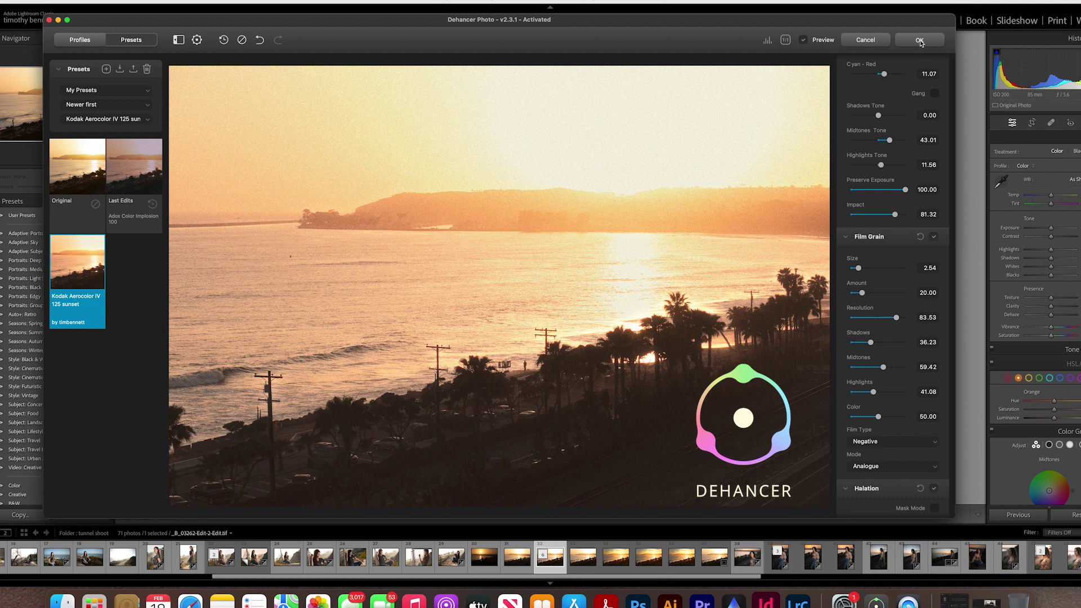
Step: Apply the Dehancer edit to the sunset photo and compare it with the unedited version in Lightroom Classic
left_click(919, 41)
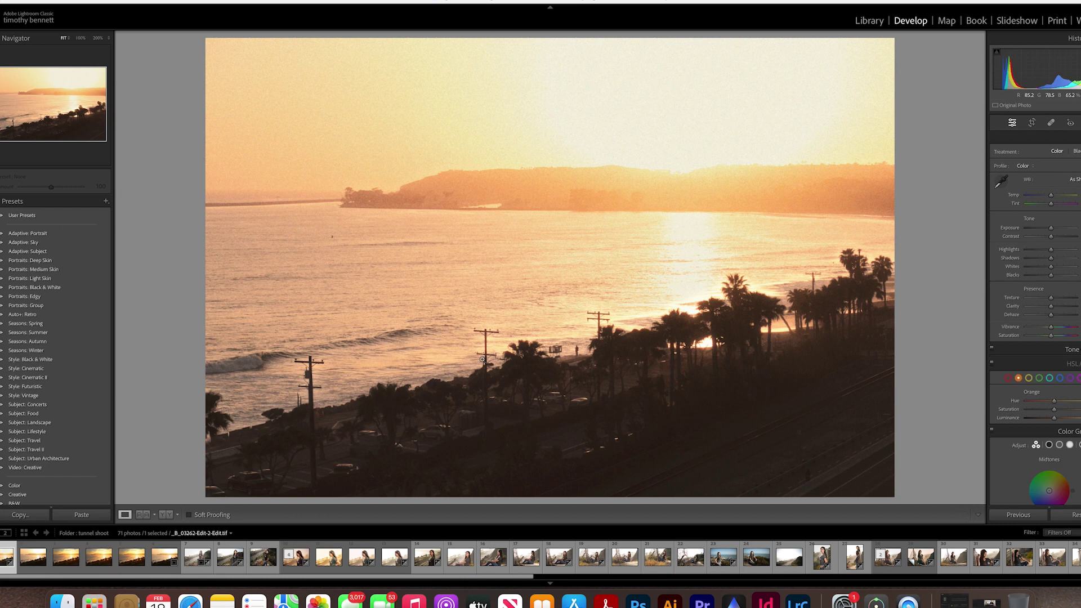
left_click(26, 569)
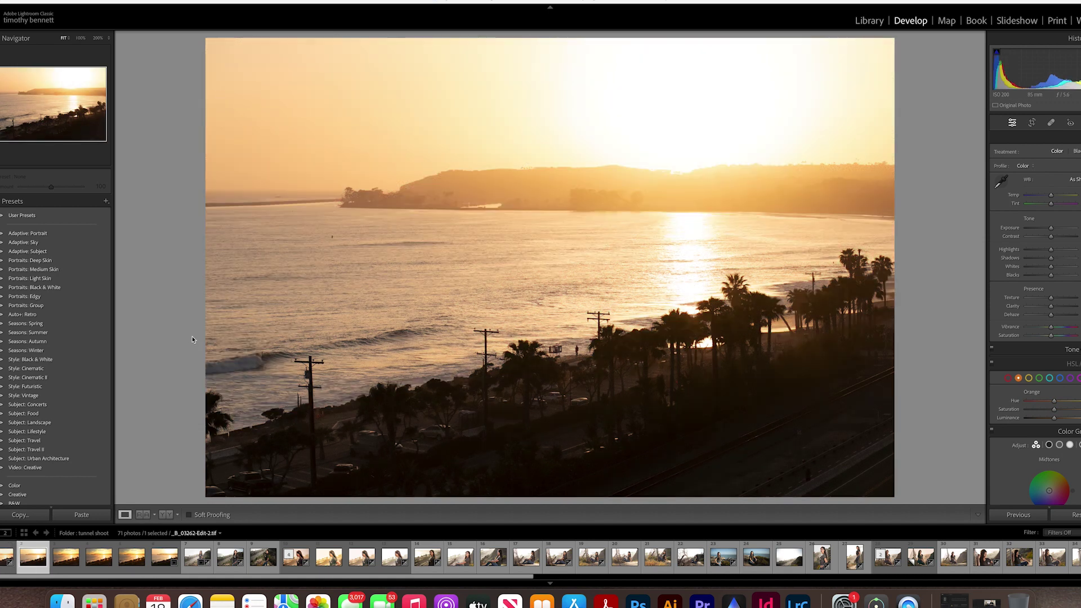
key("Left")
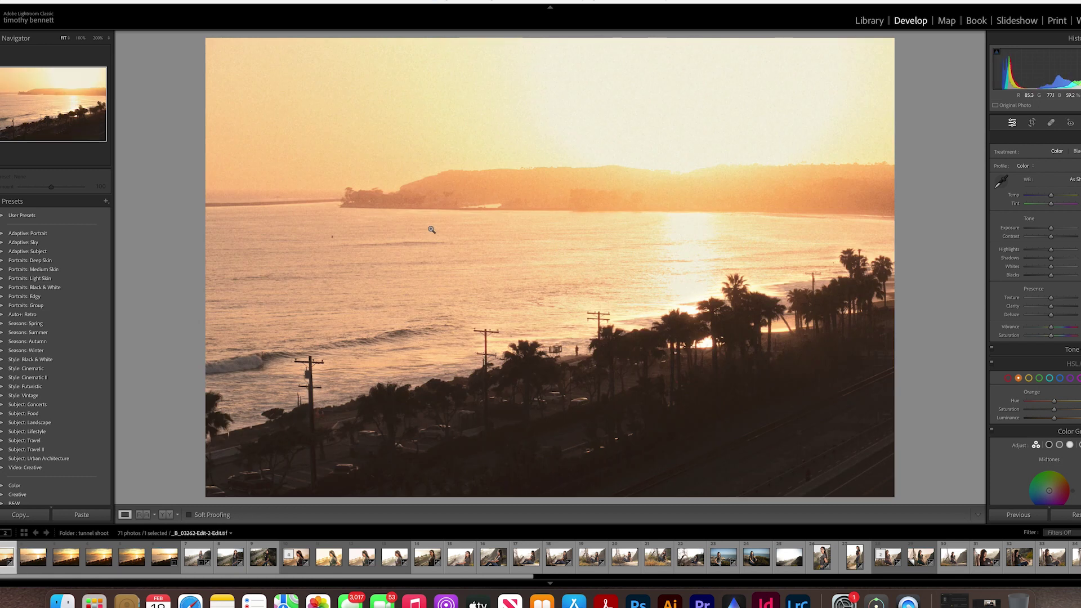
key("Left")
key("Right")
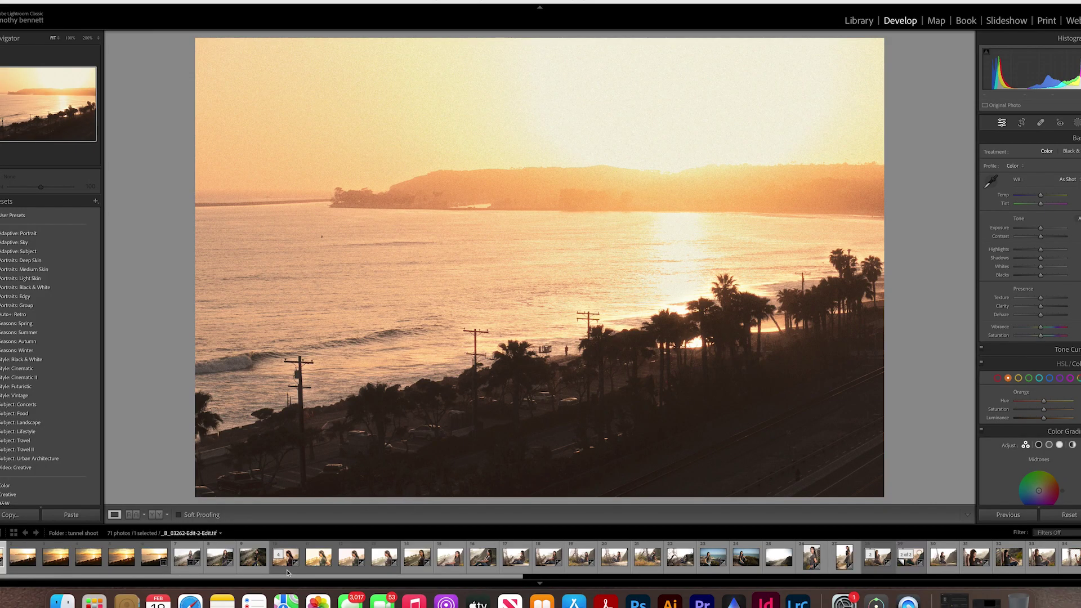
Step: Select the warm-toned side portrait of the woman in the grey T-shirt and compare it with its raw version
left_click(347, 566)
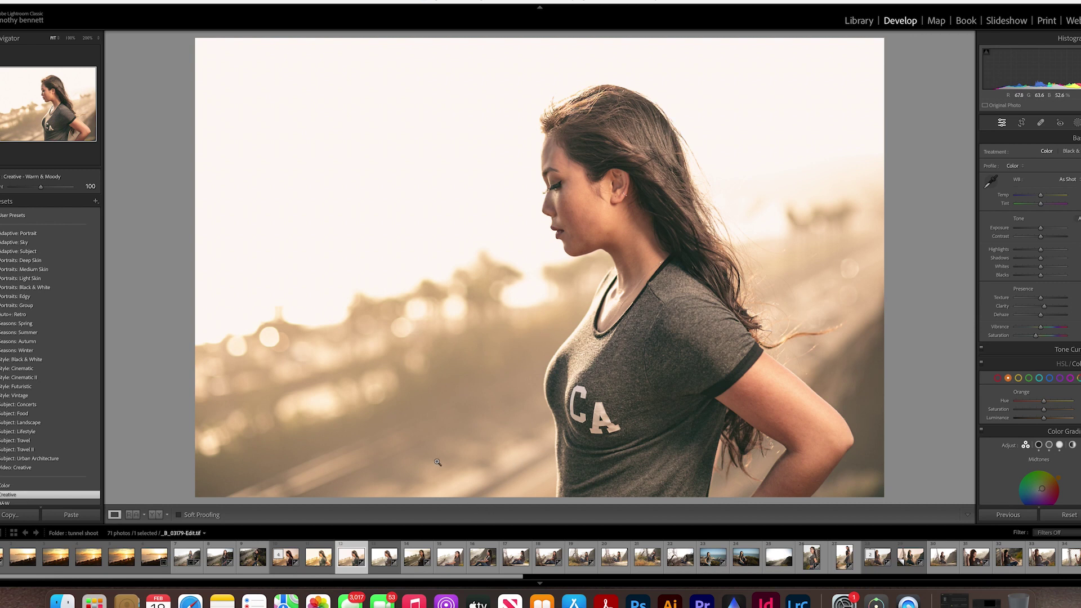
key("Right")
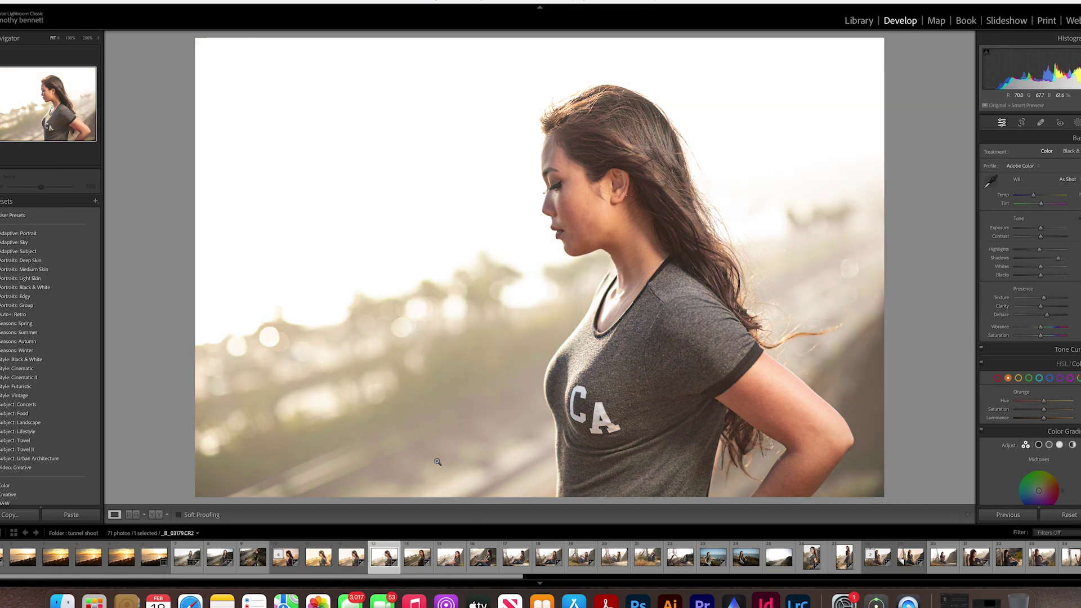
key("Left")
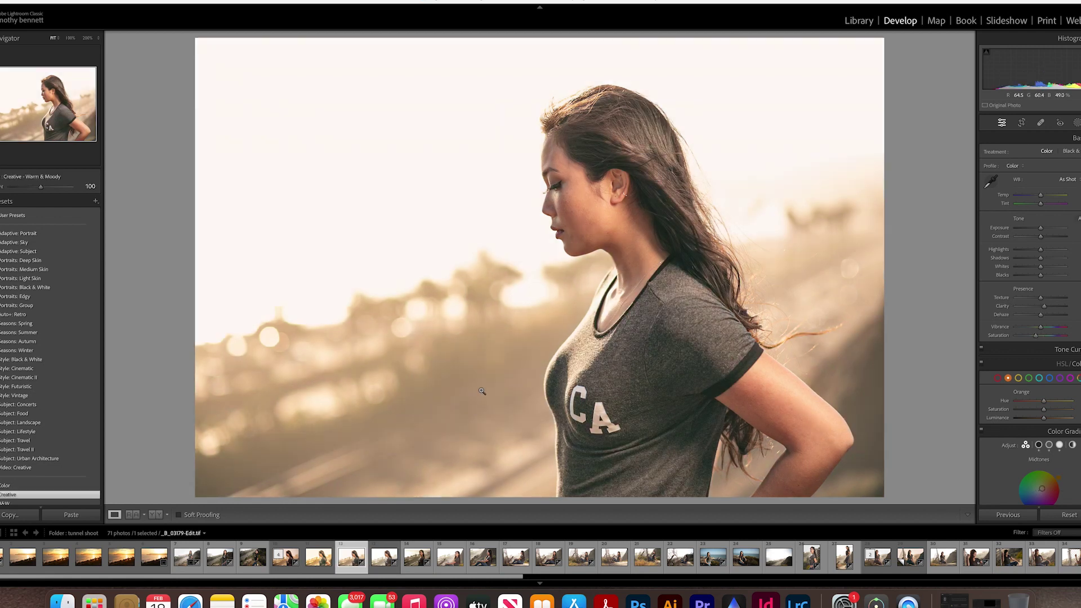
Step: Open the warm-toned portrait in the Dehancer Lightroom Plugin as a copy with Lightroom adjustments
right_click(353, 558)
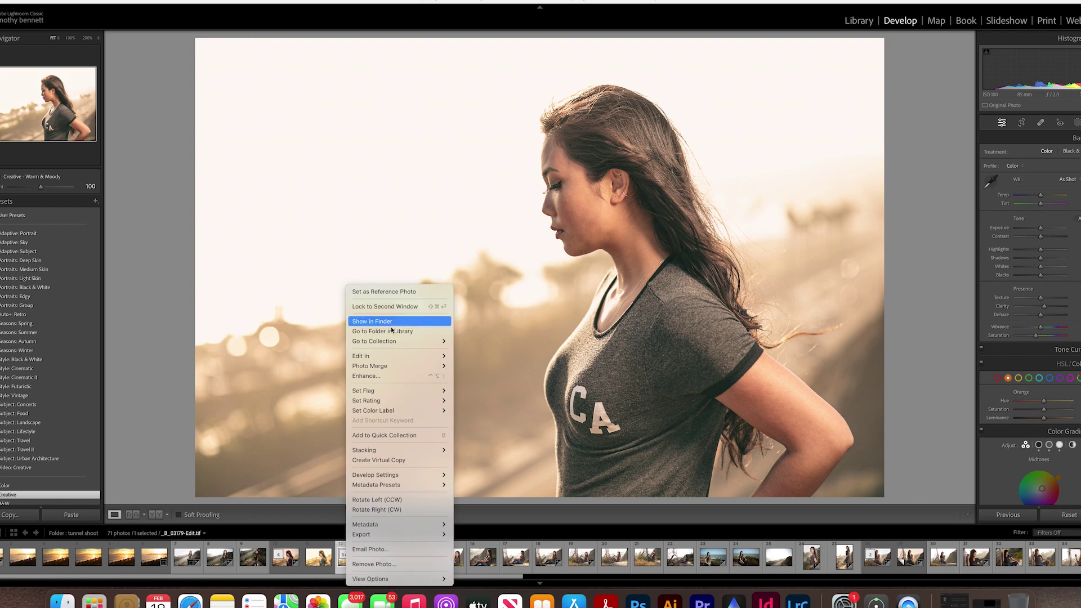
mouse_move(411, 359)
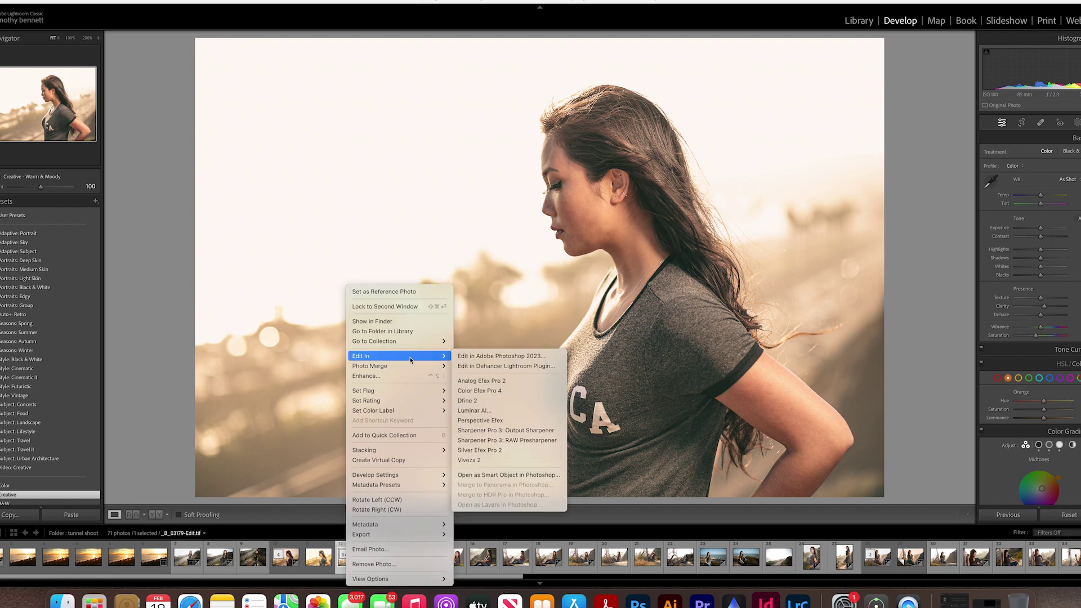
left_click(462, 366)
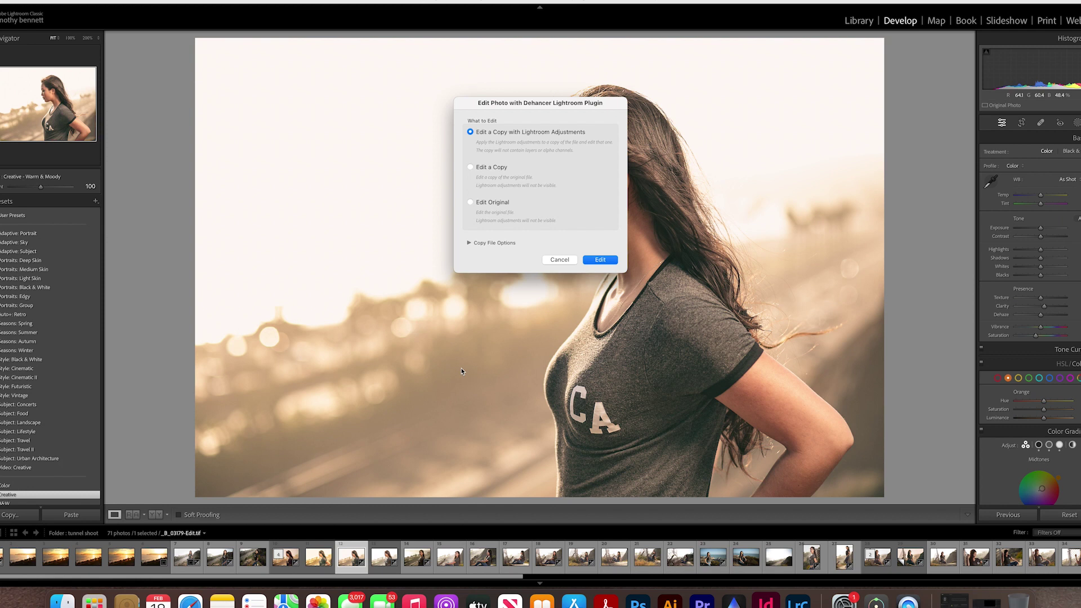
left_click(602, 259)
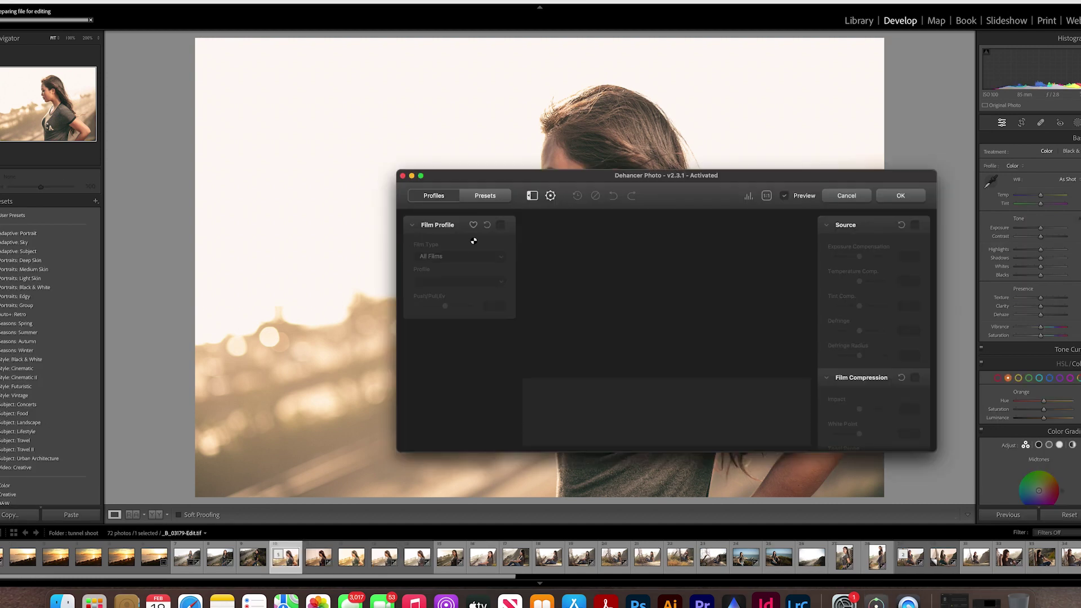
Step: Enlarge the Dehancer window to cover most of the screen and hide the histogram below the portrait
left_click_drag(465, 177, 154, 29)
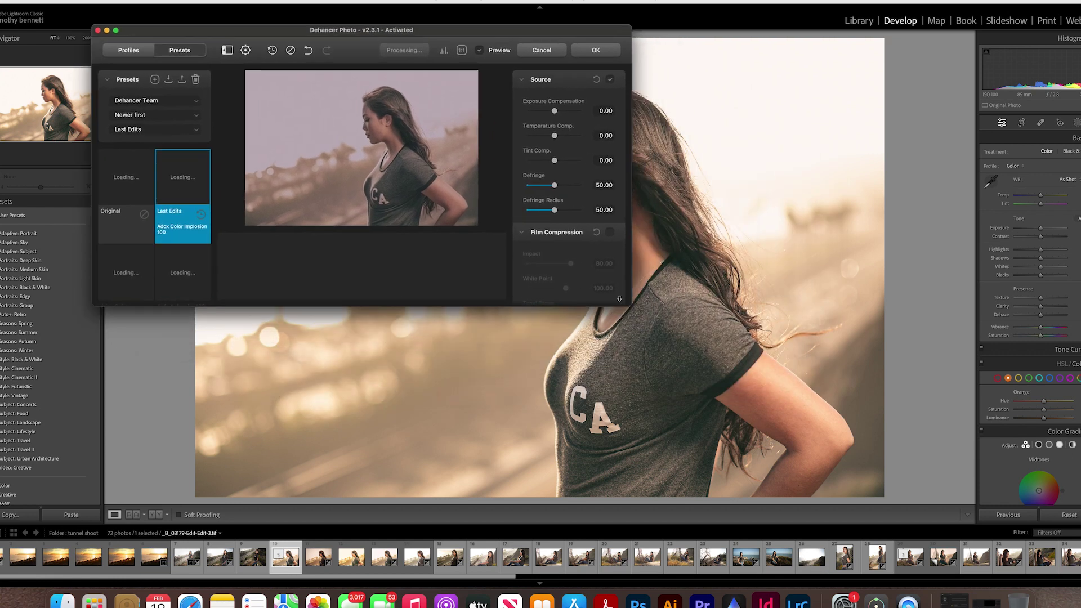
left_click_drag(630, 304, 1000, 534)
left_click_drag(402, 32, 382, 32)
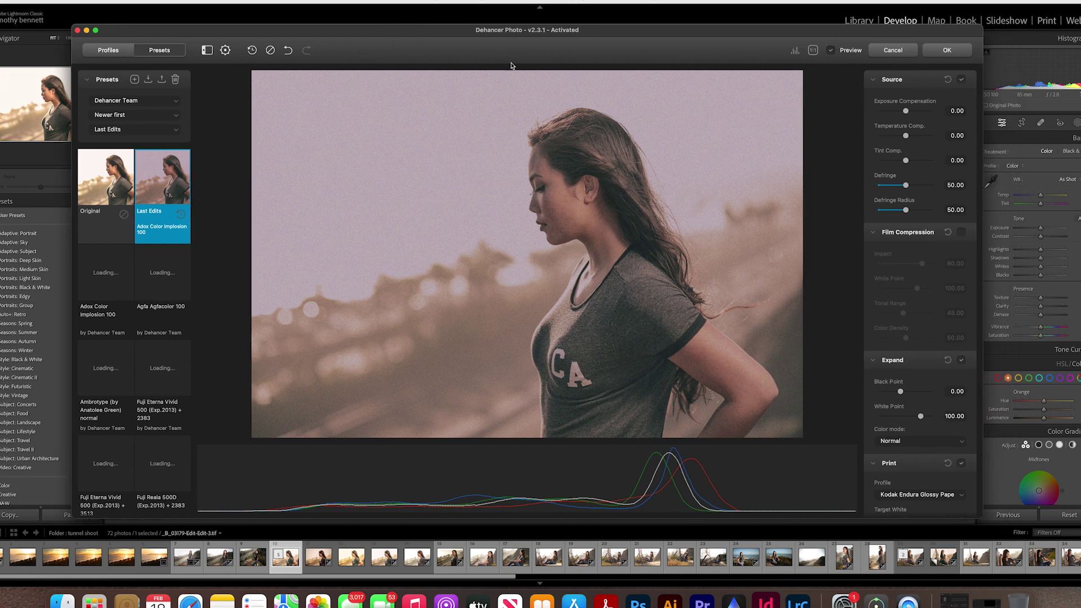
left_click(794, 51)
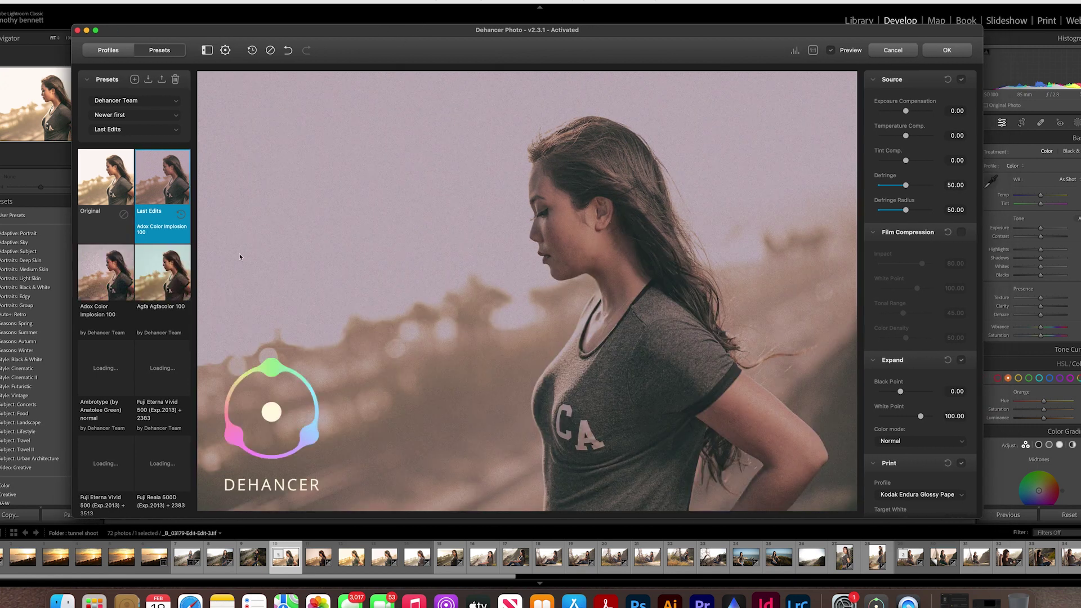
Step: Switch from presets to film profiles and apply the Agfa Agfacolor XRS 200 (Exp.1991) profile to the portrait
left_click(122, 53)
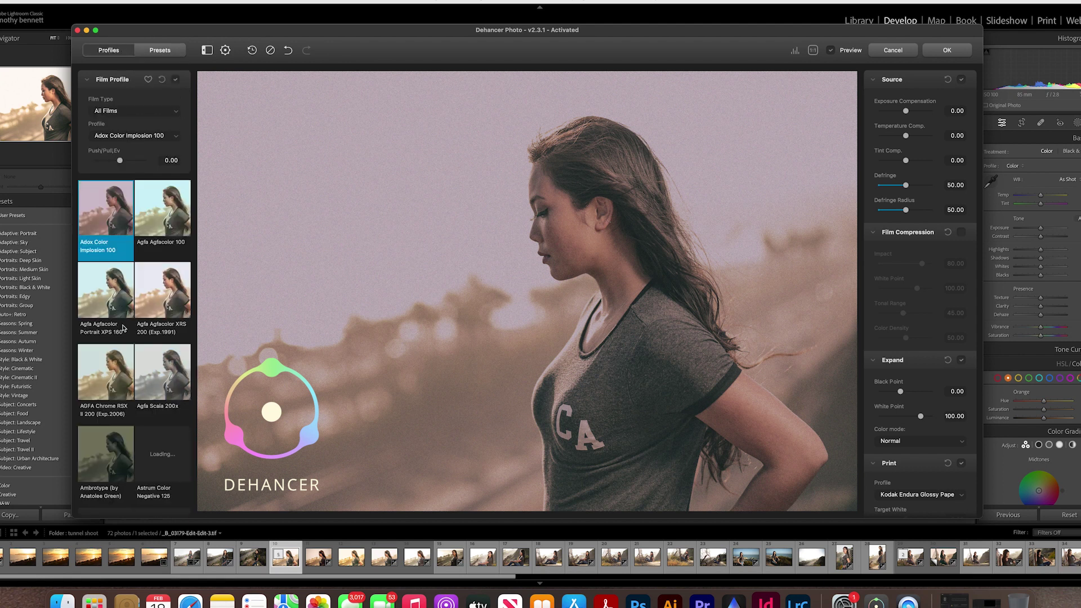
scroll(113, 333, "down", 3)
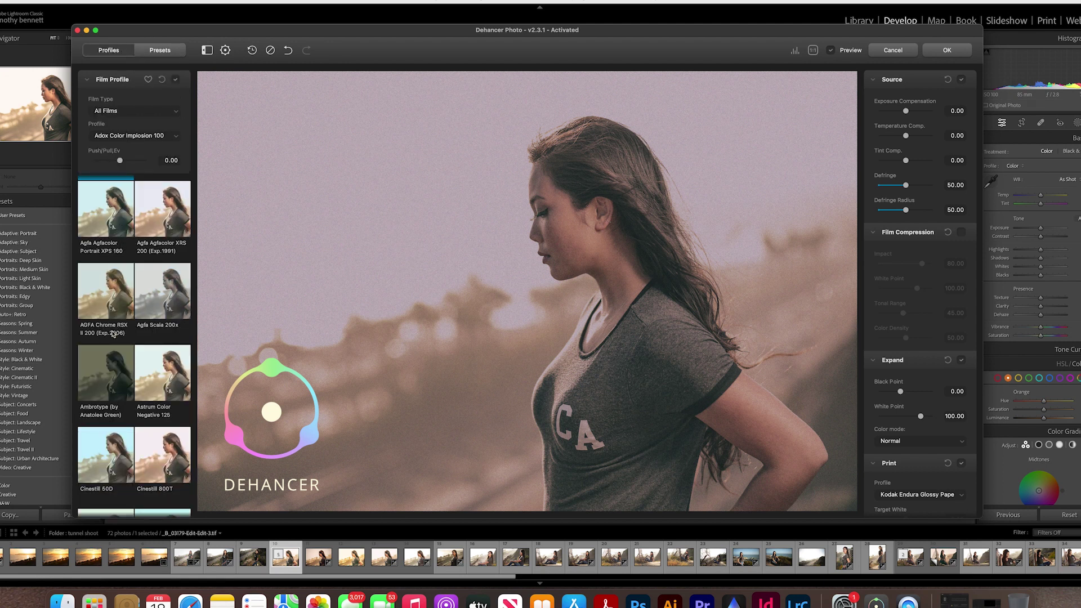
left_click(158, 226)
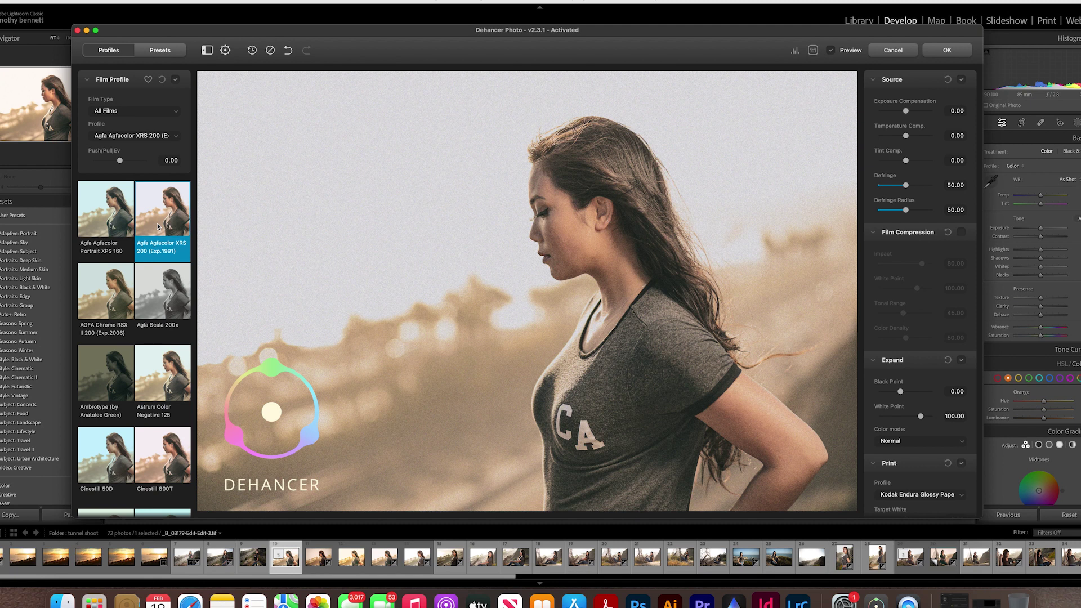
Step: Try the Cinestill 800T and Fujichrome CDU-II (cross) film profiles on the portrait
scroll(163, 338, "down", 2)
scroll(163, 338, "down", 3)
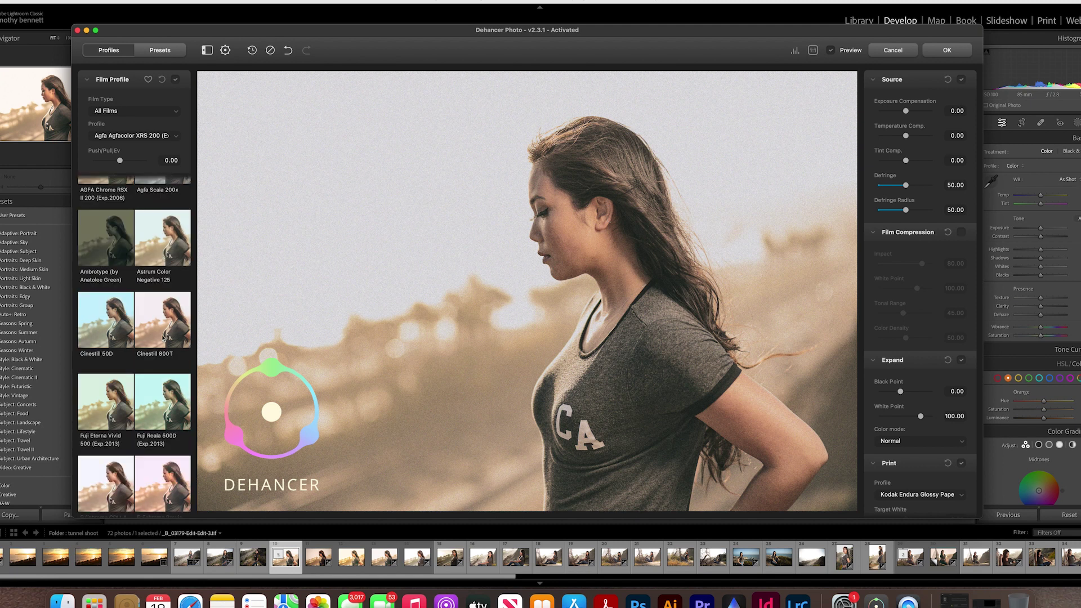
left_click(164, 338)
scroll(164, 338, "down", 5)
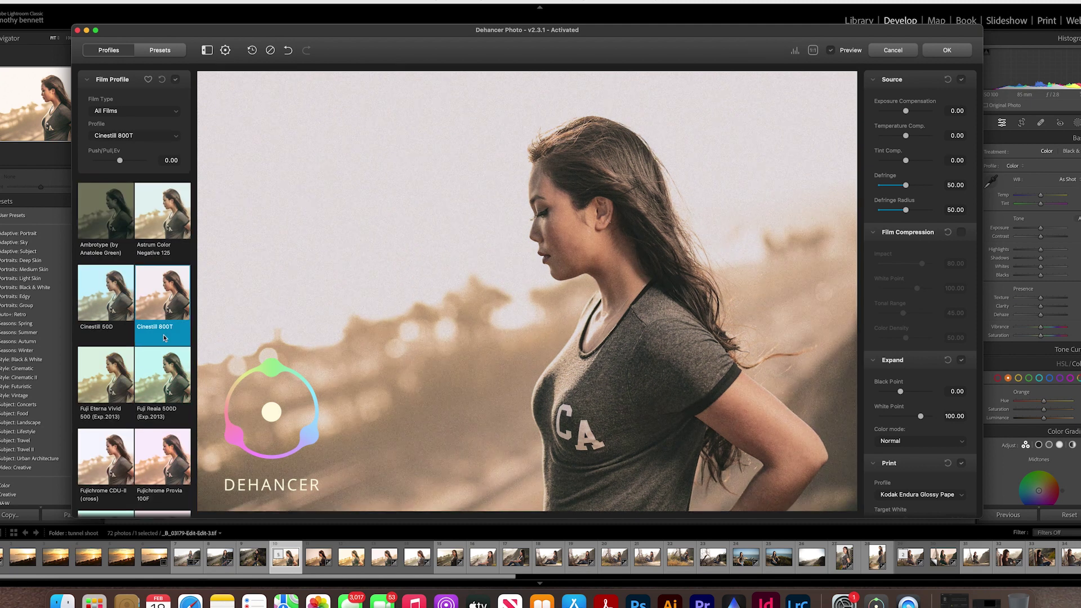
left_click(97, 350)
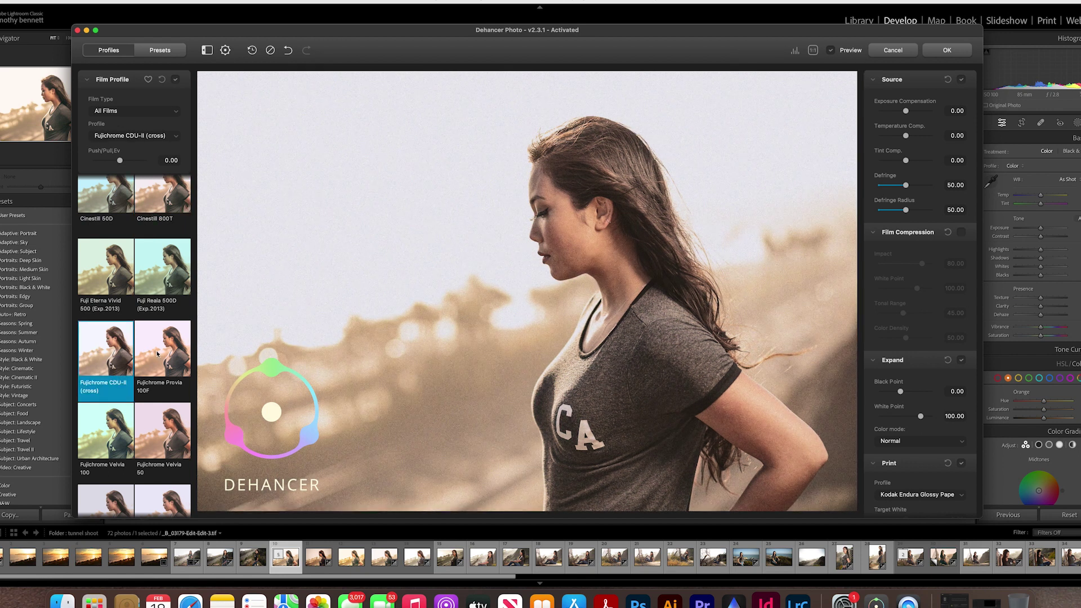
left_click(158, 353)
left_click(115, 356)
Step: Try the Fujicolor C200 and Fujicolor Print (Industrial) 400 film profiles on the portrait
scroll(134, 382, "down", 2)
scroll(134, 382, "down", 2)
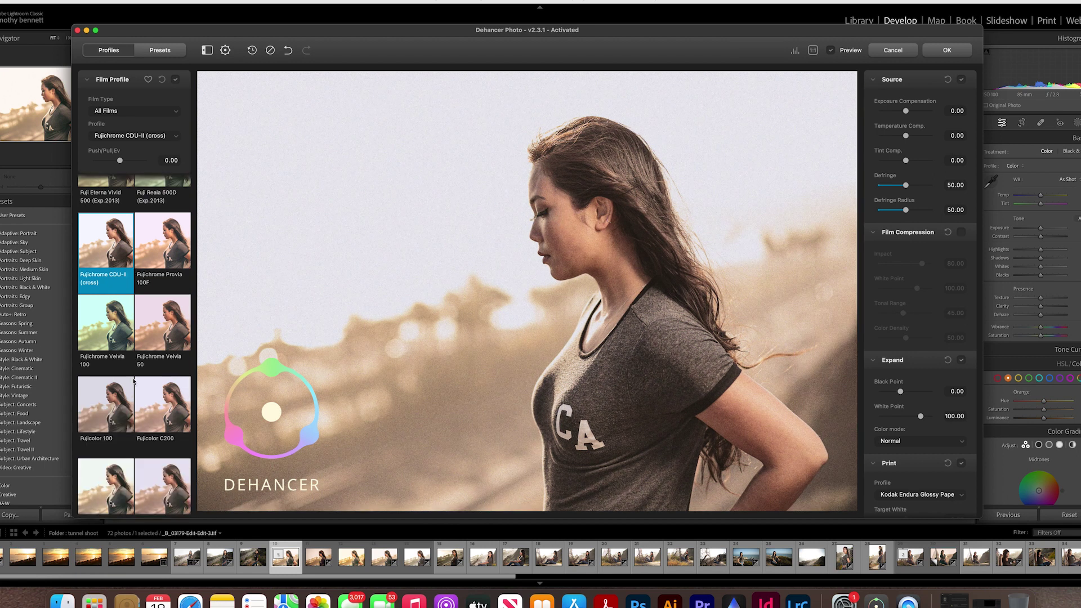
left_click(146, 415)
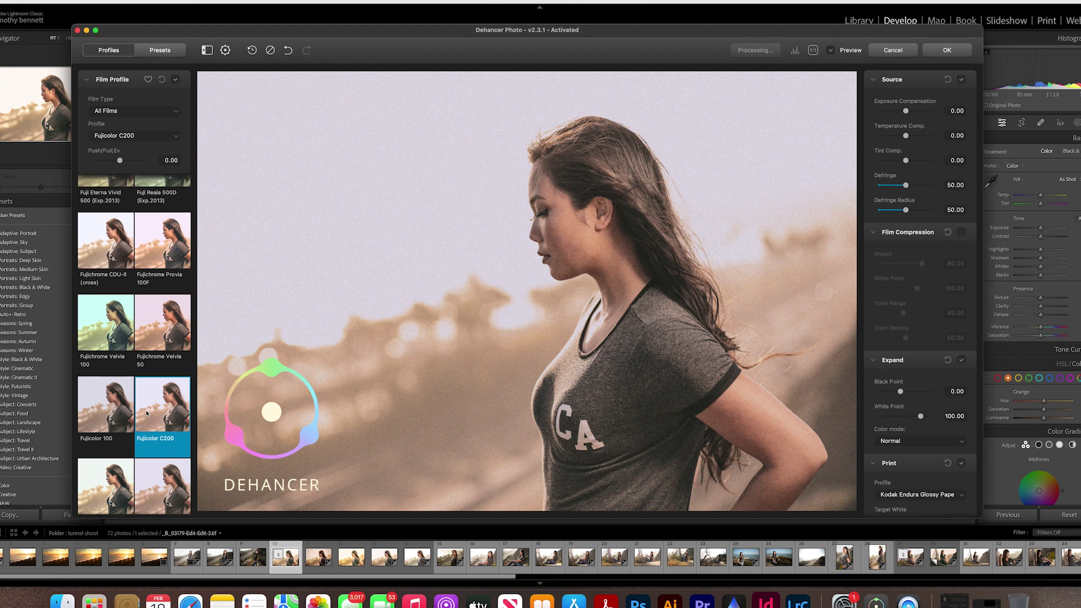
scroll(147, 413, "down", 9)
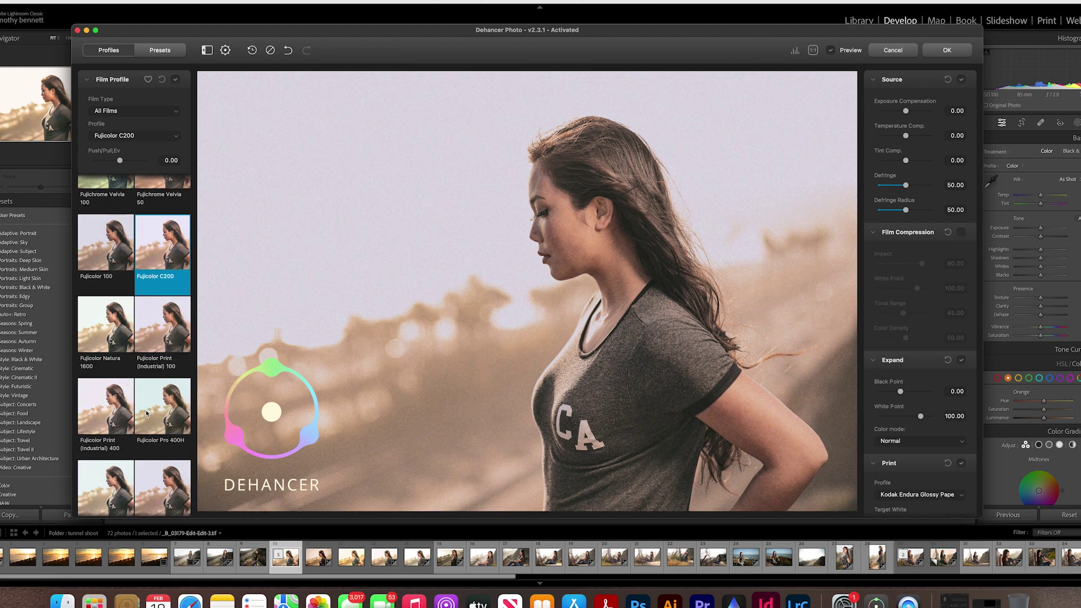
left_click(113, 343)
Step: Reapply the Agfa Agfacolor XRS 200 (Exp.1991) film profile, inspect the portrait at 1:1 zoom and return to the fitted view
scroll(112, 342, "up", 10)
scroll(112, 342, "up", 10)
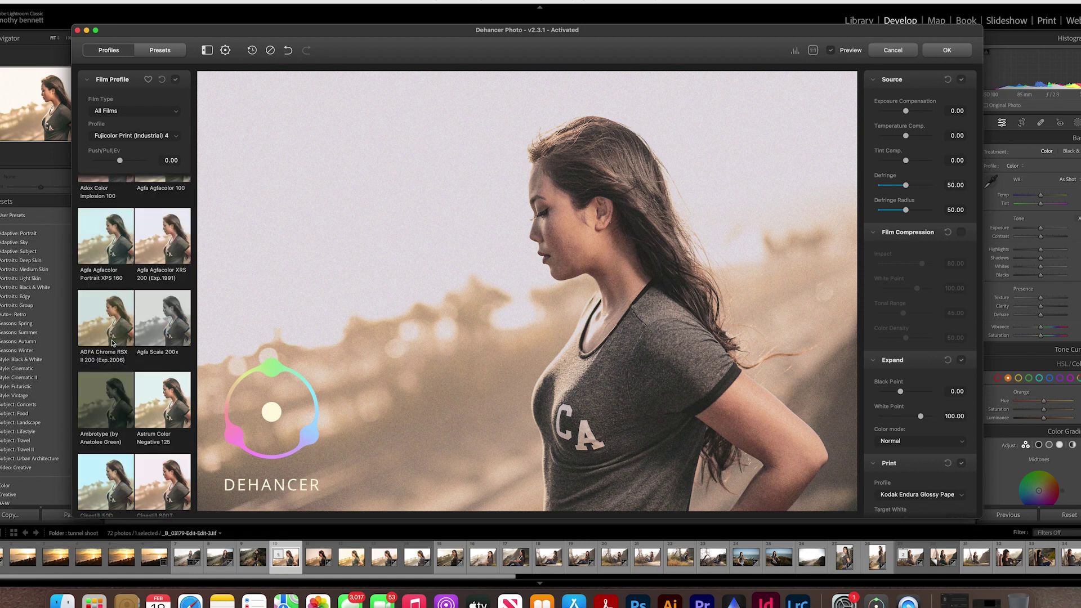
left_click(163, 304)
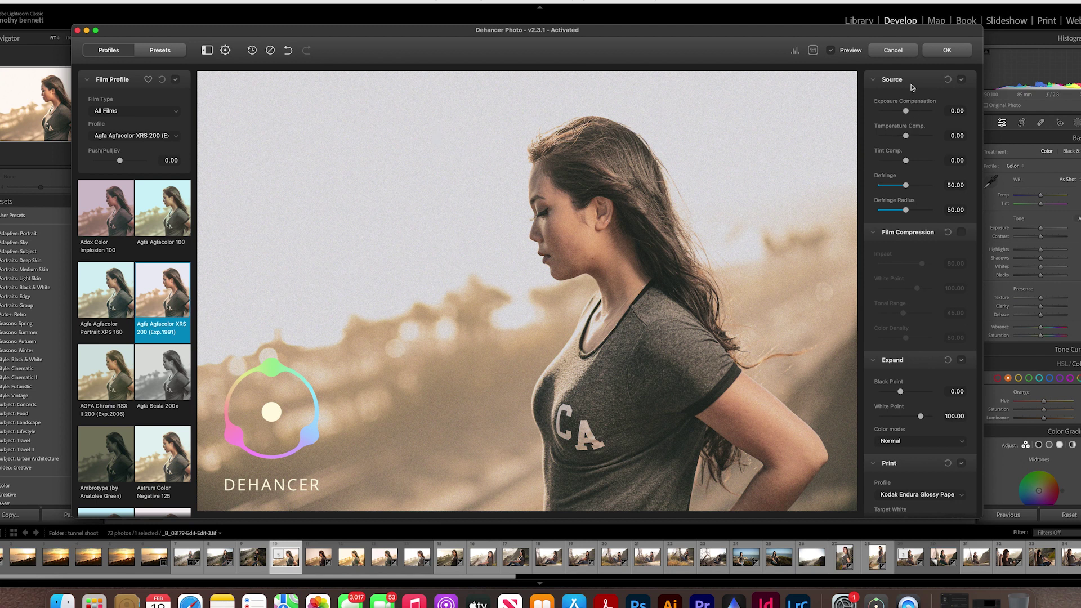
left_click(812, 51)
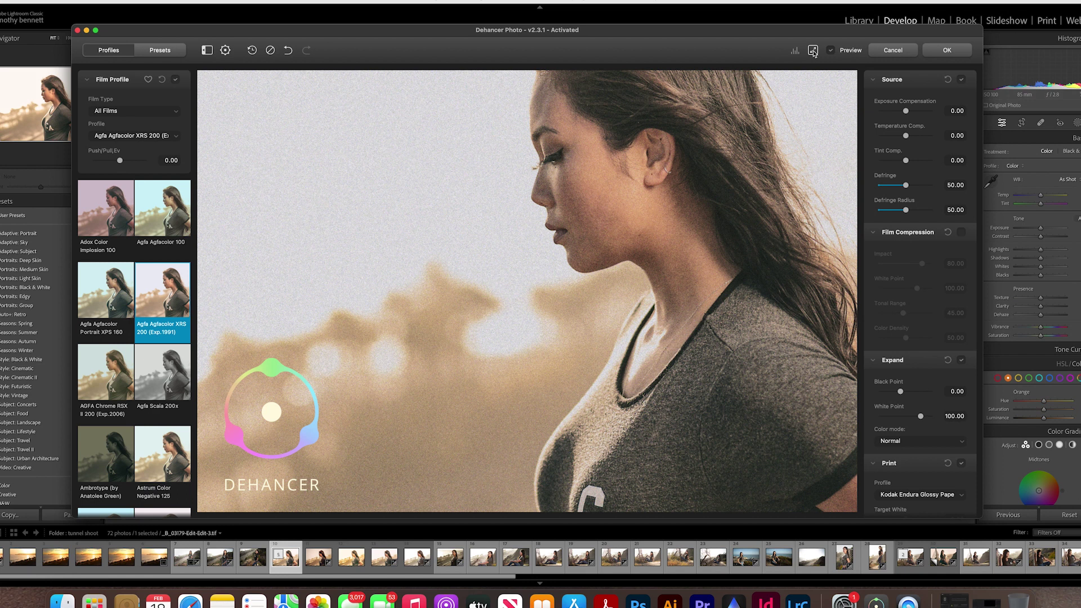
left_click(812, 51)
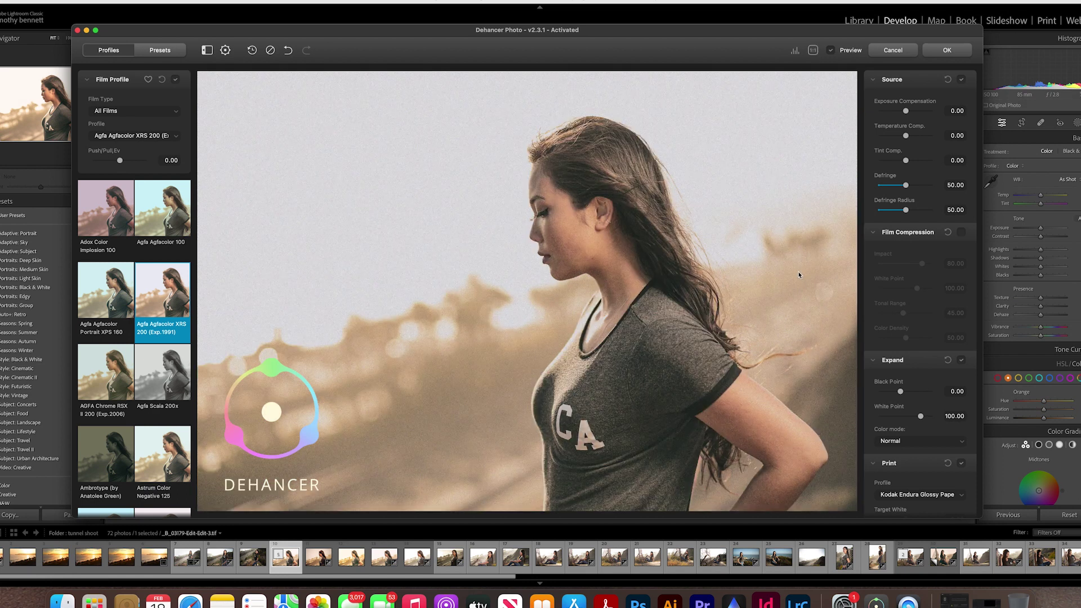
Step: Set the source Exposure Compensation to 0.07, Temperature Comp. to 11.15 and Defringe to 45.85
left_click_drag(905, 111, 907, 112)
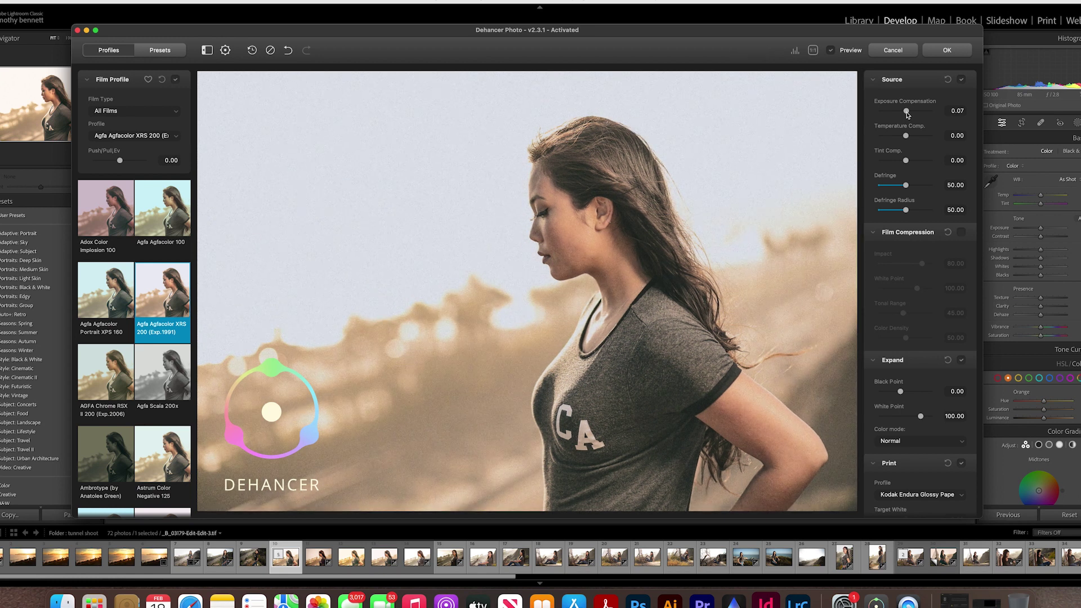
left_click_drag(905, 137, 909, 139)
left_click_drag(909, 139, 910, 140)
mouse_move(907, 187)
left_mouse_down()
mouse_move(885, 188)
mouse_move(905, 188)
left_mouse_up()
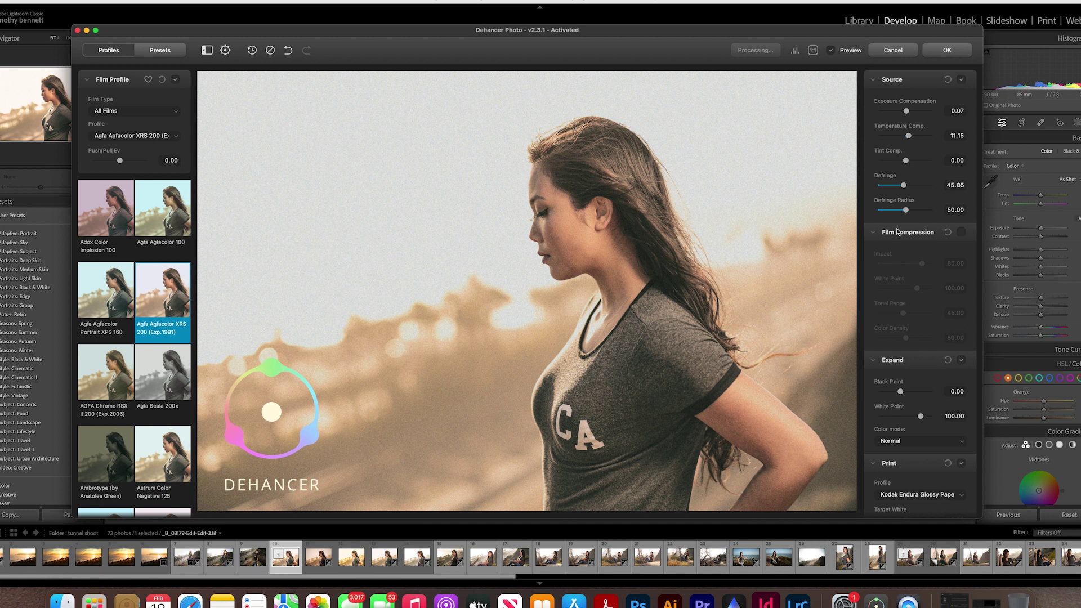
Step: Compare the portrait with and without Film Compression, and leave Film Compression off
scroll(899, 232, "down", 2)
left_click(961, 178)
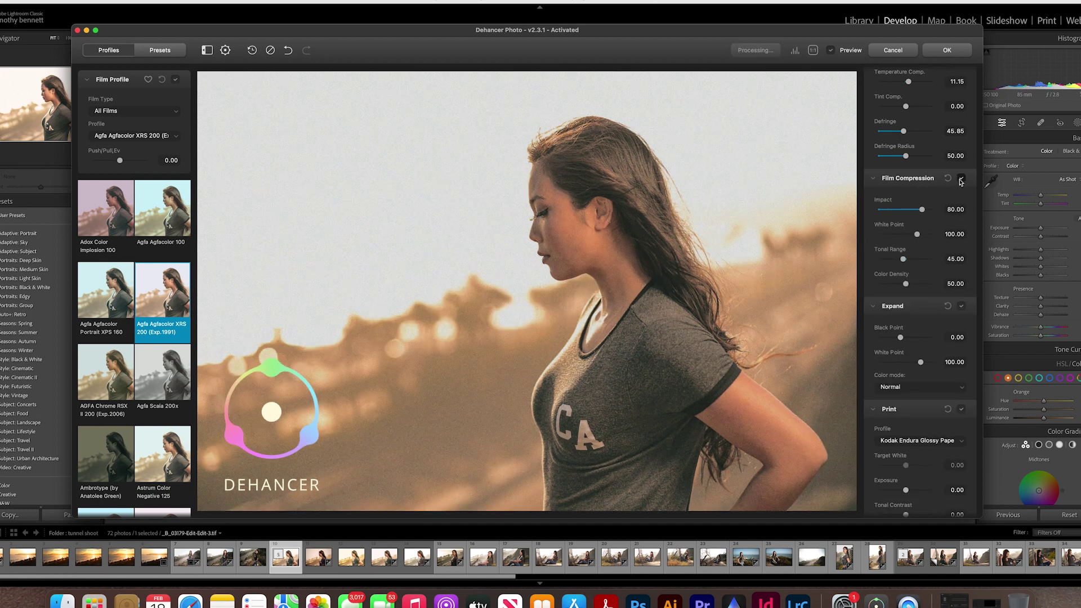
left_click(961, 179)
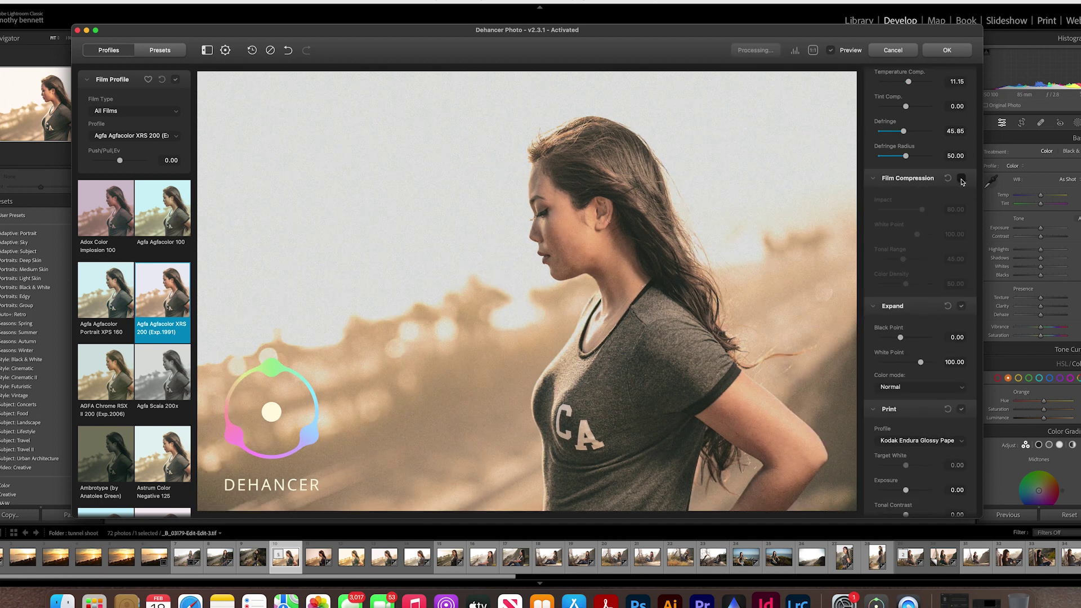
left_click(961, 179)
left_click(961, 179)
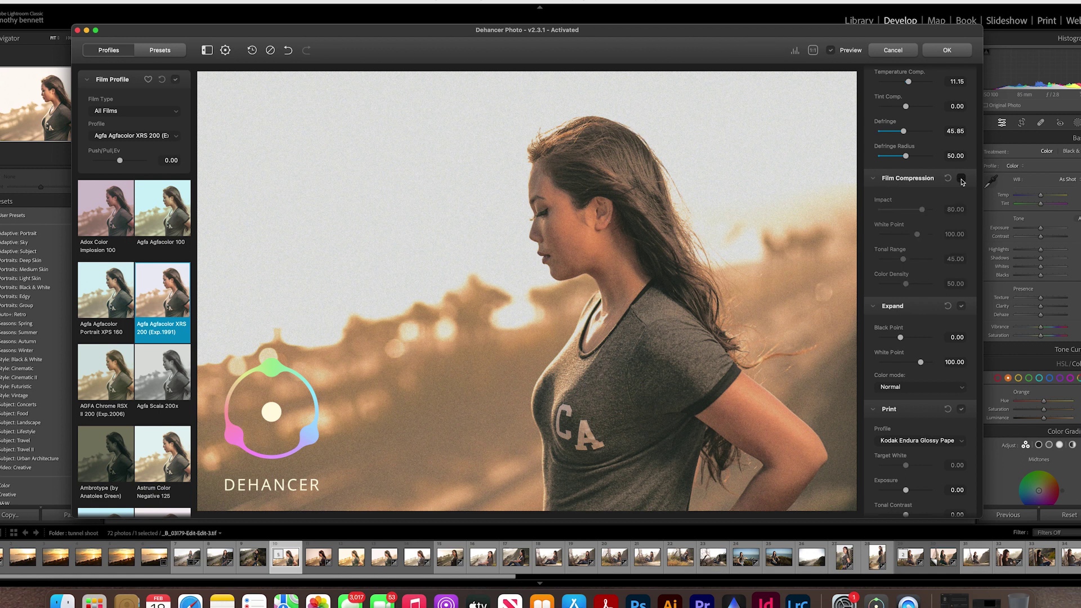
left_click(961, 179)
left_click(961, 179)
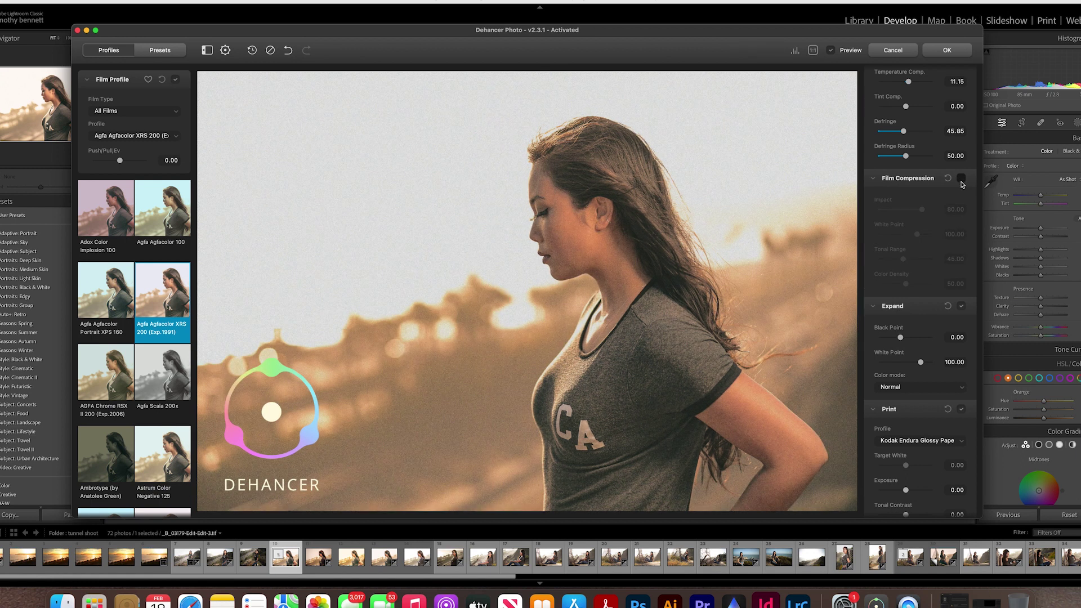
left_click(961, 180)
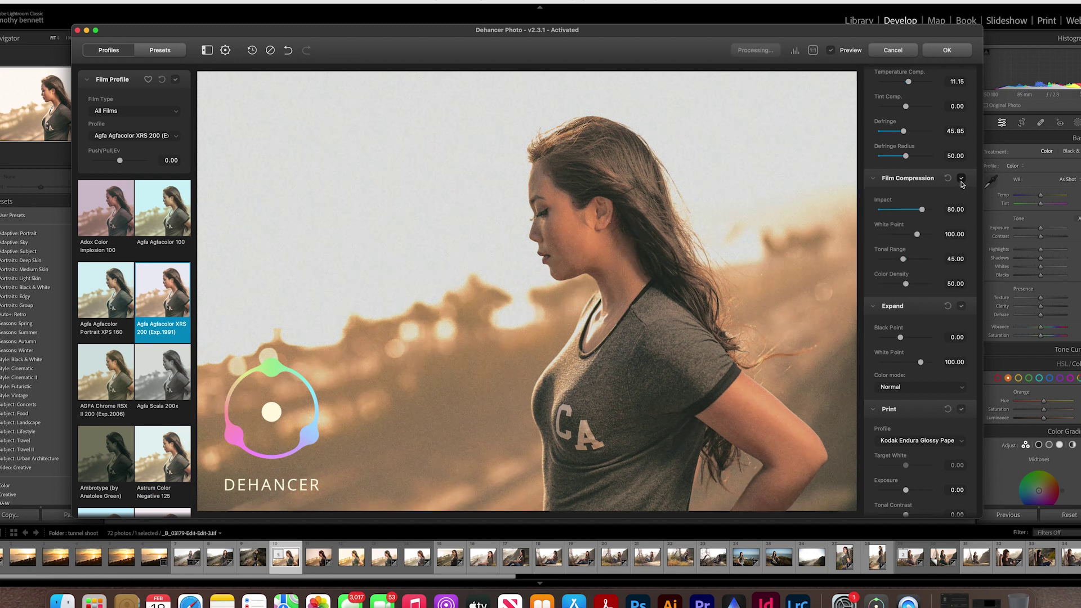
left_click(962, 181)
Step: Set the Expand Black Point to 5.38 and the White Point to 93.40
scroll(928, 255, "down", 2)
scroll(929, 255, "down", 1)
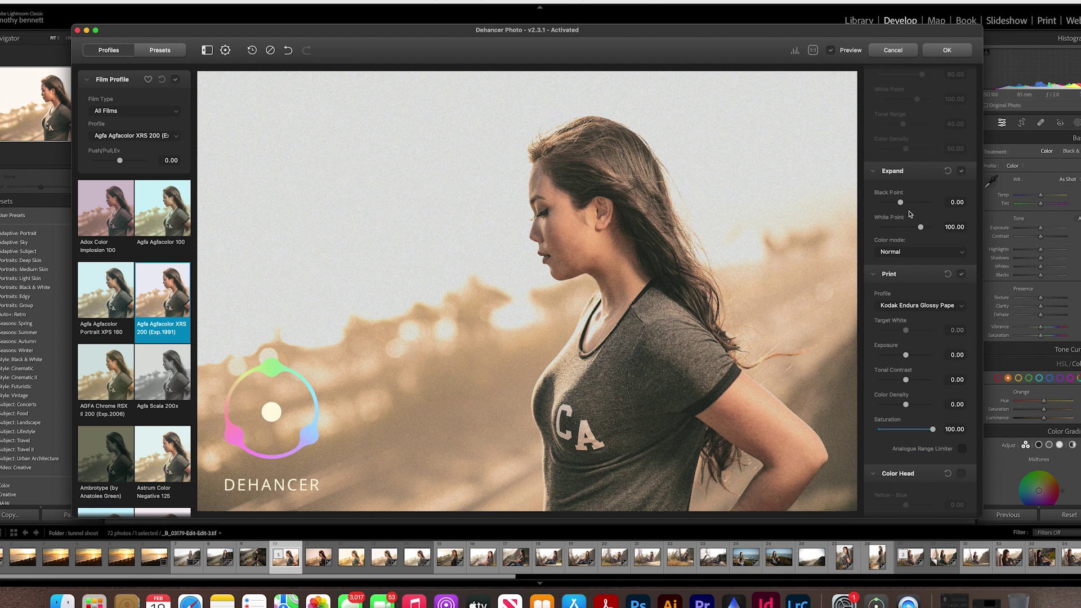
left_click_drag(901, 204, 907, 206)
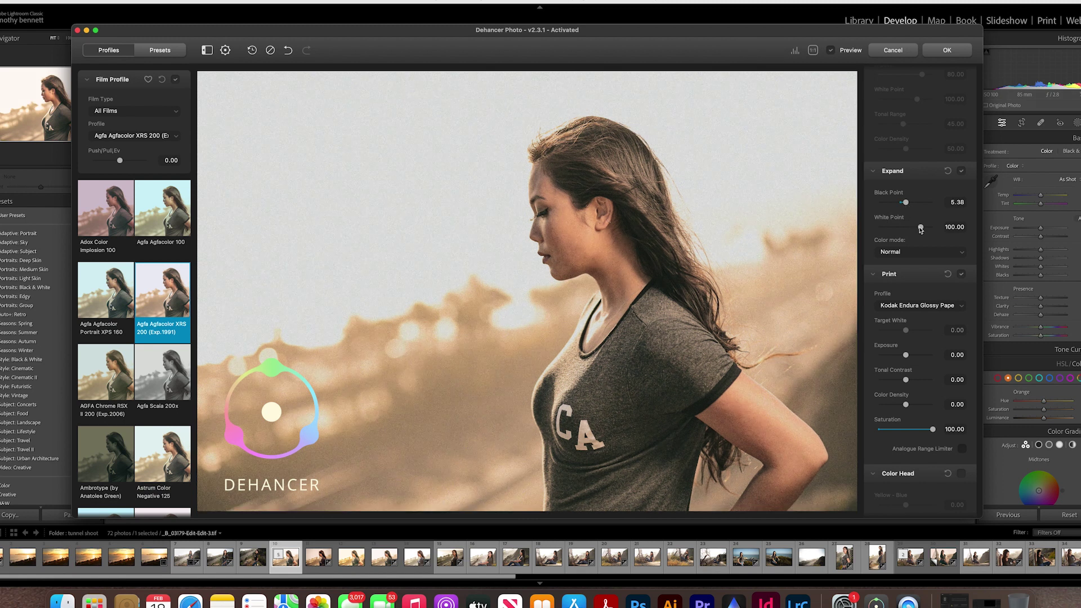
left_click_drag(921, 229, 916, 229)
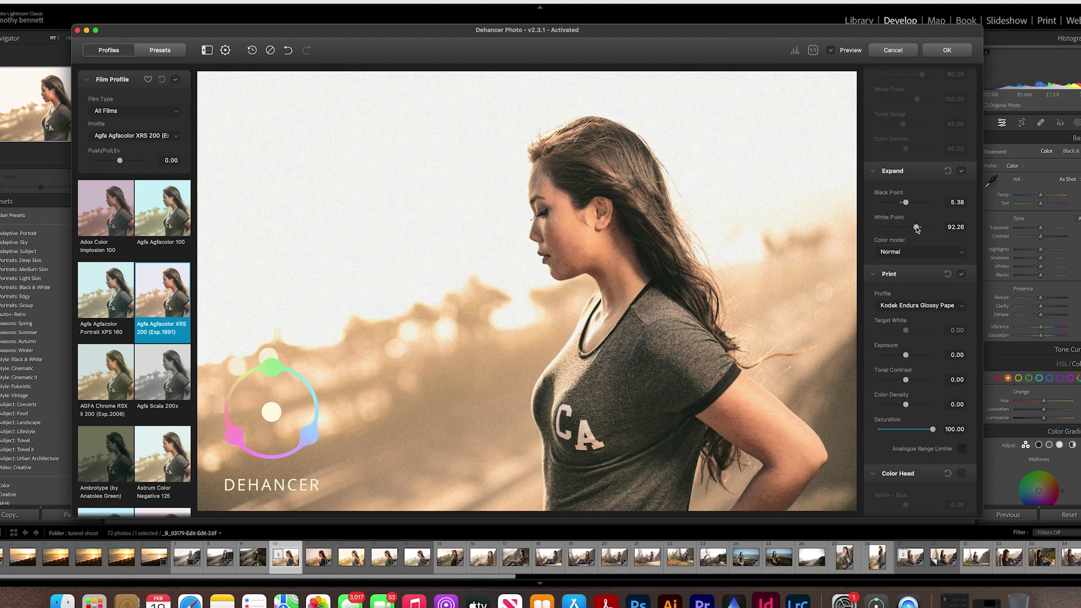
left_click_drag(917, 228, 918, 228)
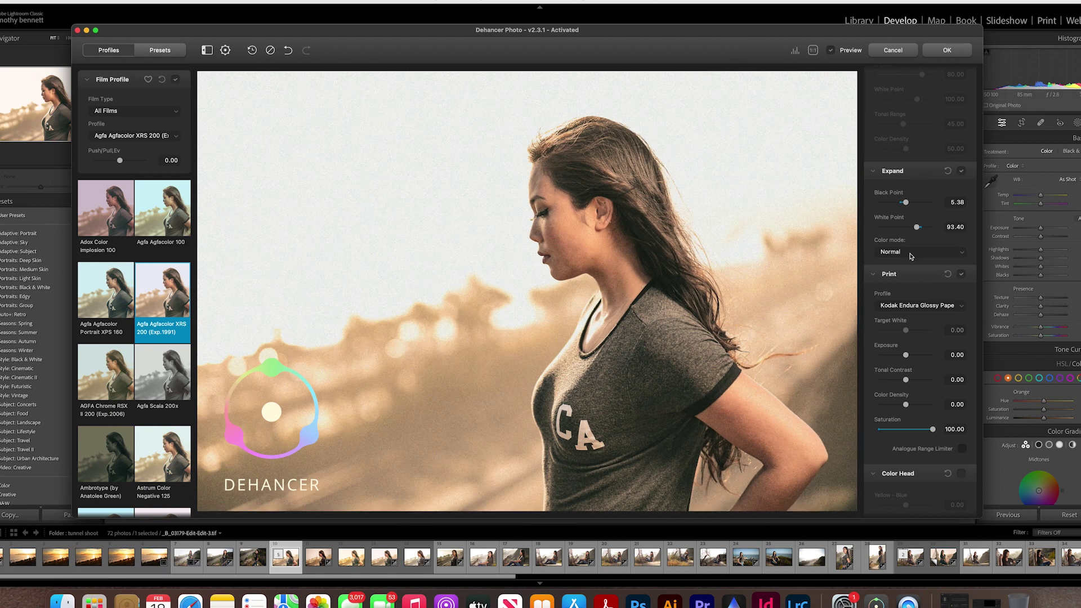
scroll(910, 256, "down", 1)
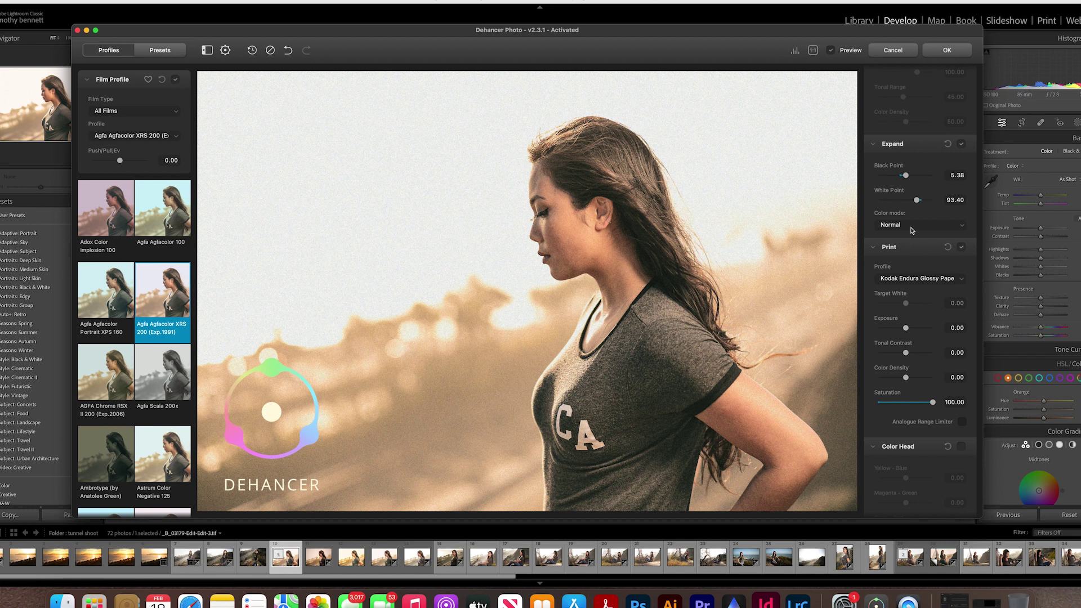
Step: Try the Luma color mode for Expand, return it to Normal, and turn off the Print effect
left_click(912, 230)
left_click(912, 234)
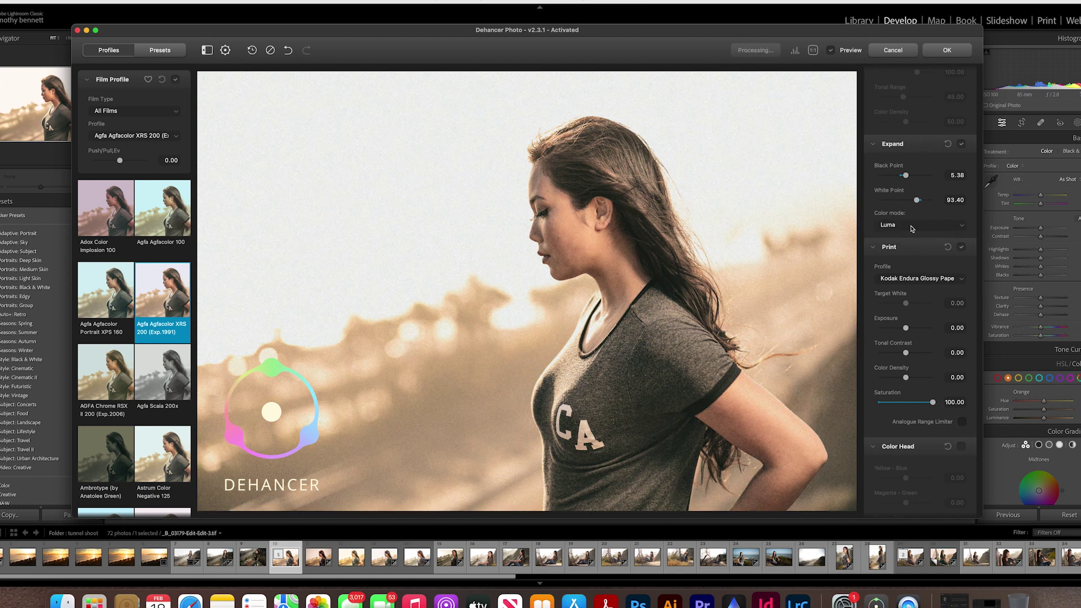
left_click(912, 225)
left_click(912, 219)
scroll(908, 252, "down", 3)
left_click(961, 165)
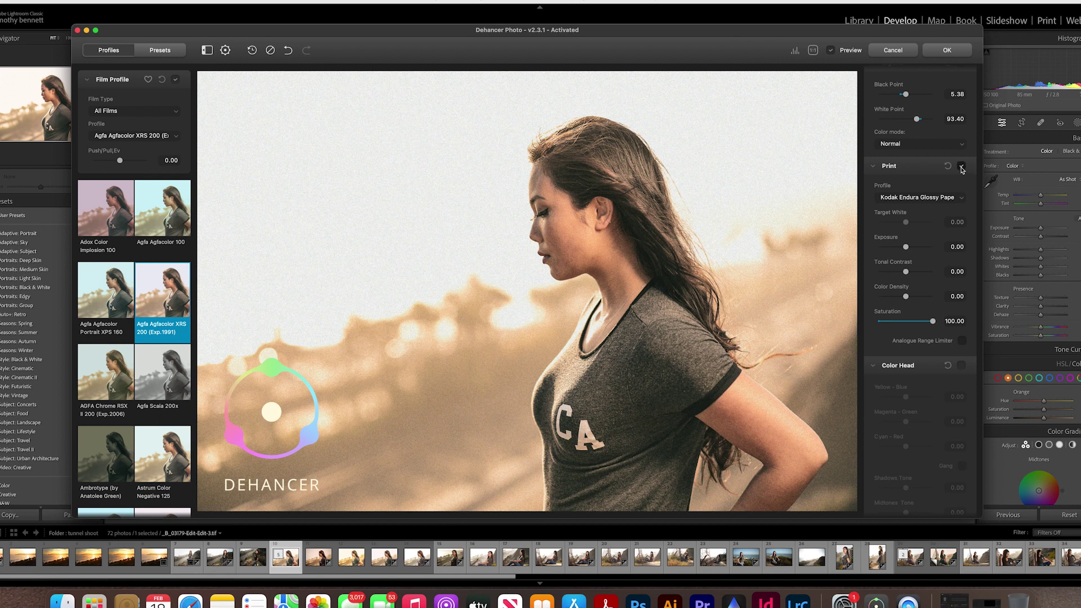
Step: Enable Color Head and set Yellow - Blue to -0.76 and Cyan - Red to 1.01
scroll(917, 270, "down", 2)
scroll(918, 271, "down", 4)
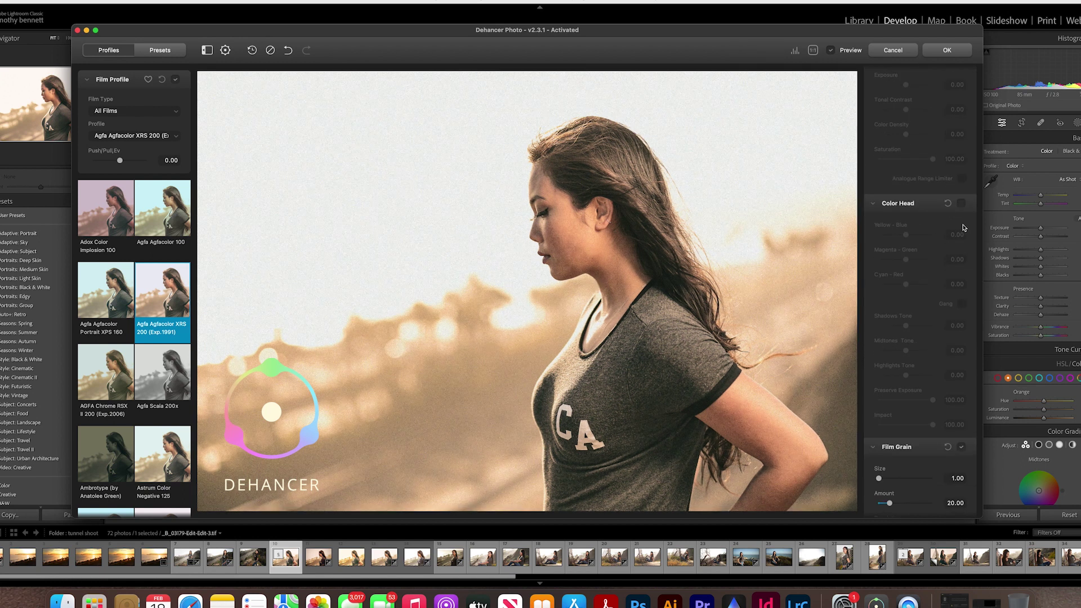
left_click(961, 204)
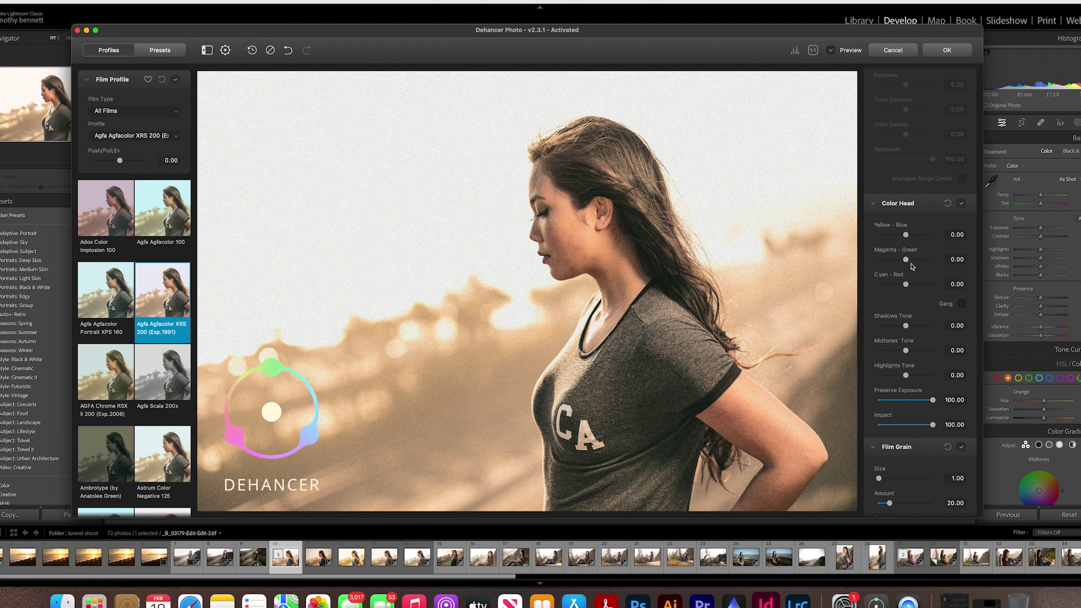
left_click_drag(906, 237, 906, 241)
left_click_drag(905, 285, 906, 290)
left_click_drag(906, 289, 906, 287)
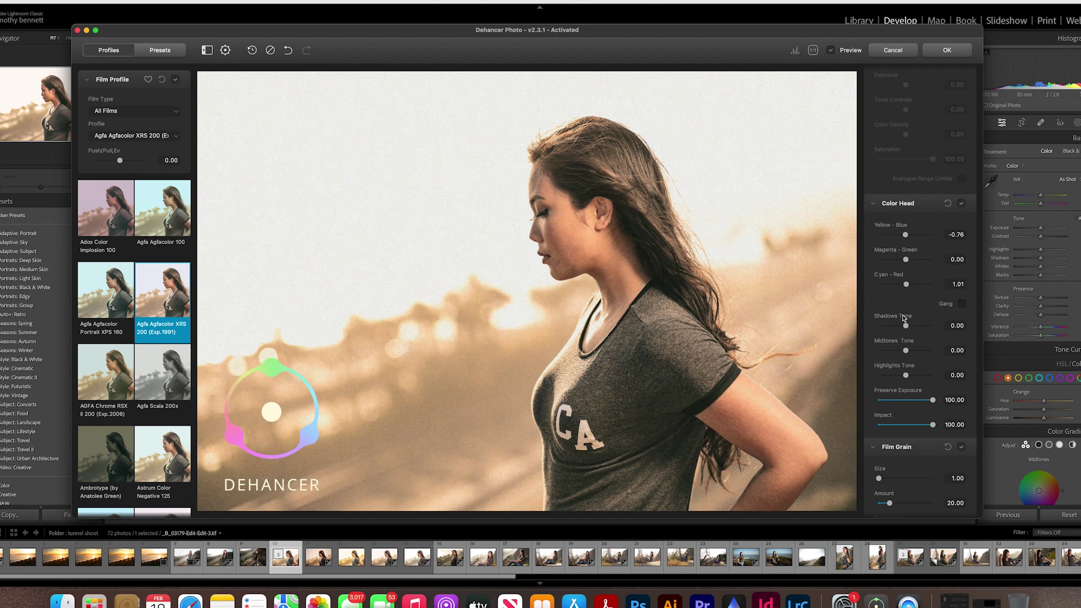
Step: Set the Color Head Shadows Tone to 47.94, Midtones Tone to 78.06, Highlights Tone to 25.21, Preserve Exposure to 86.18 and Impact to 82.24
scroll(901, 327, "down", 2)
mouse_move(905, 271)
left_mouse_down()
mouse_move(898, 276)
mouse_move(926, 278)
mouse_move(888, 281)
mouse_move(920, 282)
left_mouse_up()
left_click_drag(906, 296, 932, 322)
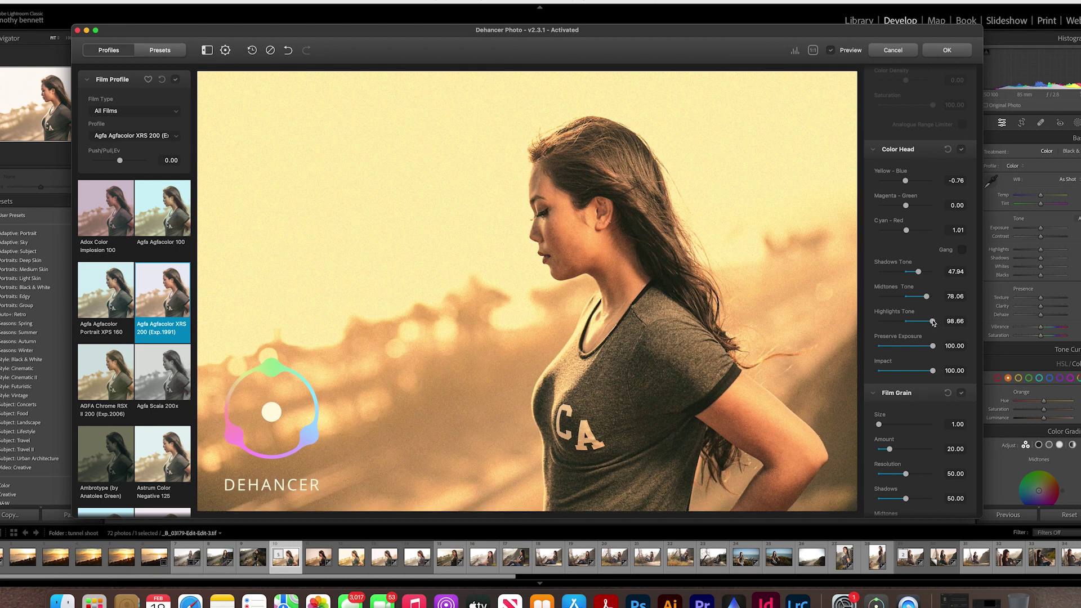
left_click_drag(932, 322, 912, 323)
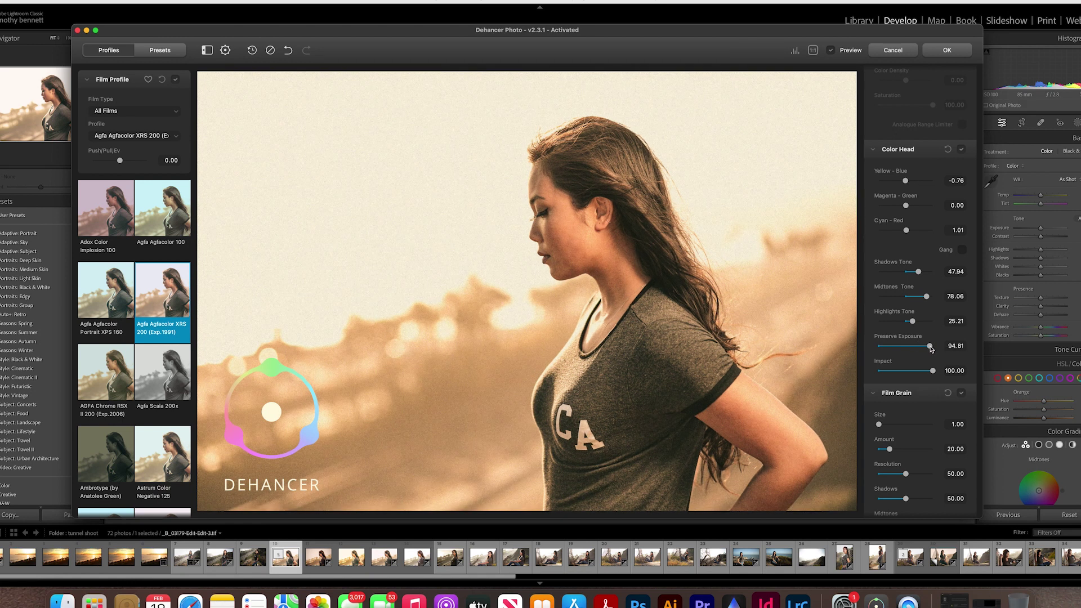
left_click_drag(932, 347, 935, 373)
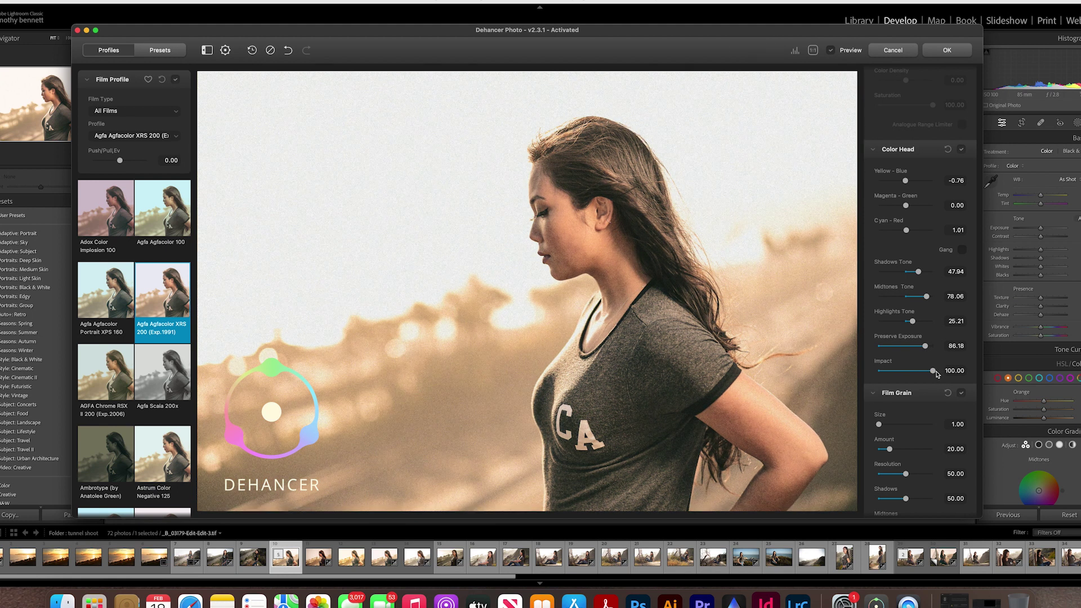
left_click_drag(934, 372, 924, 372)
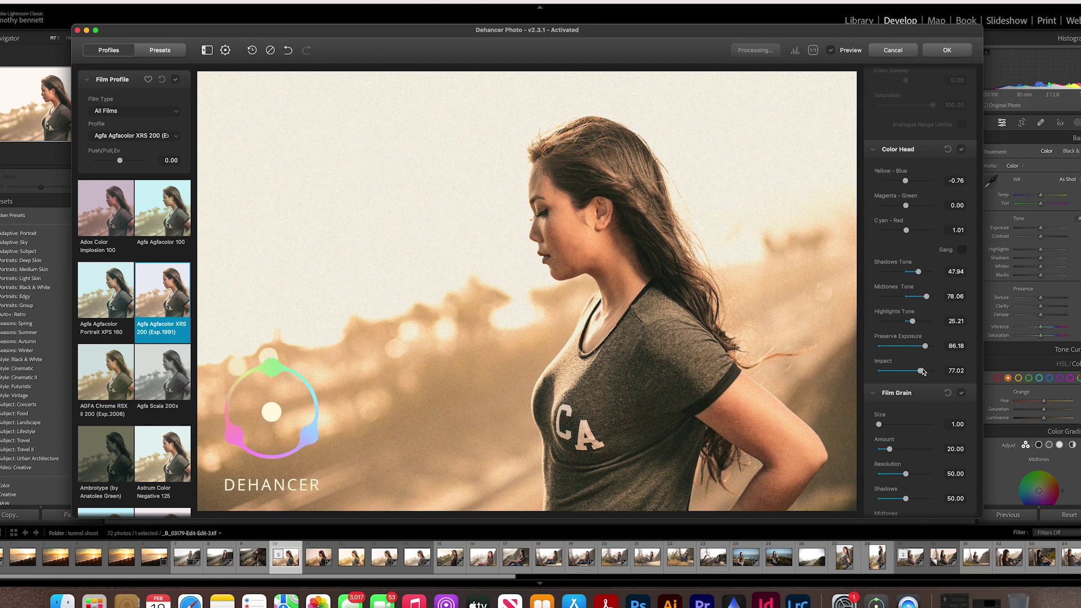
Step: Set the Film Grain Size to 2.85, Amount to 17.28 and Resolution to 47.67
scroll(923, 389, "down", 5)
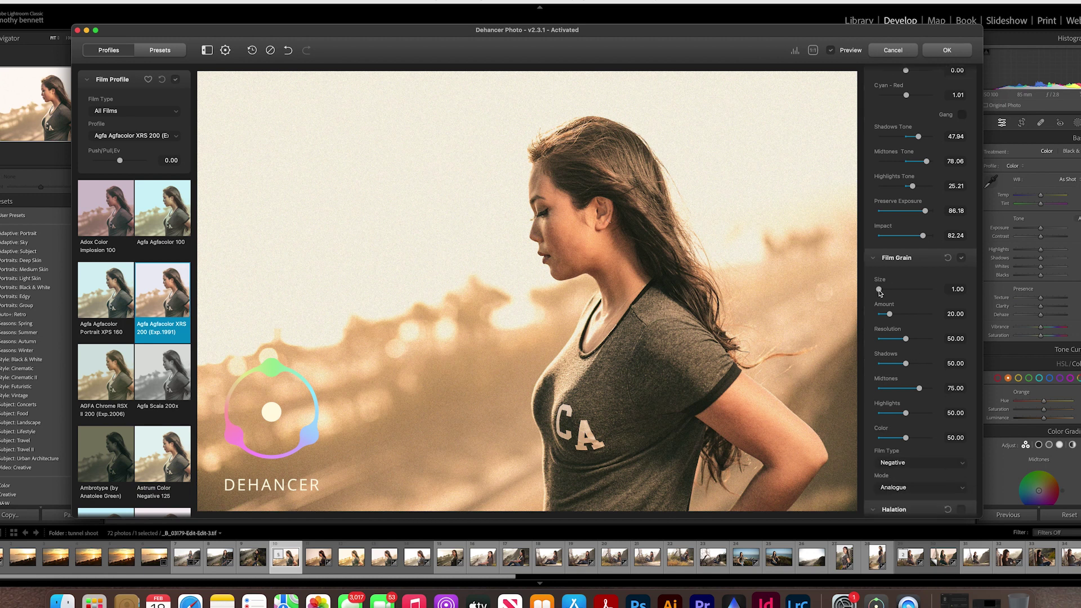
left_click_drag(879, 289, 942, 293)
left_click_drag(937, 293, 888, 293)
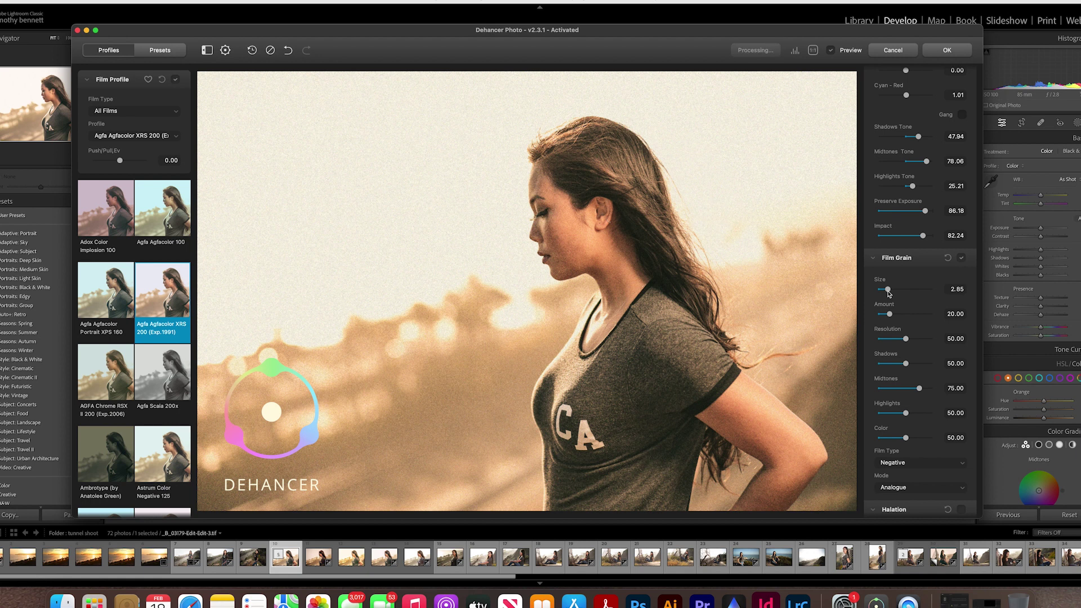
mouse_move(889, 315)
left_mouse_down()
mouse_move(902, 314)
mouse_move(878, 316)
mouse_move(889, 316)
left_mouse_up()
mouse_move(905, 338)
left_mouse_down()
mouse_move(927, 341)
mouse_move(896, 341)
mouse_move(905, 340)
left_mouse_up()
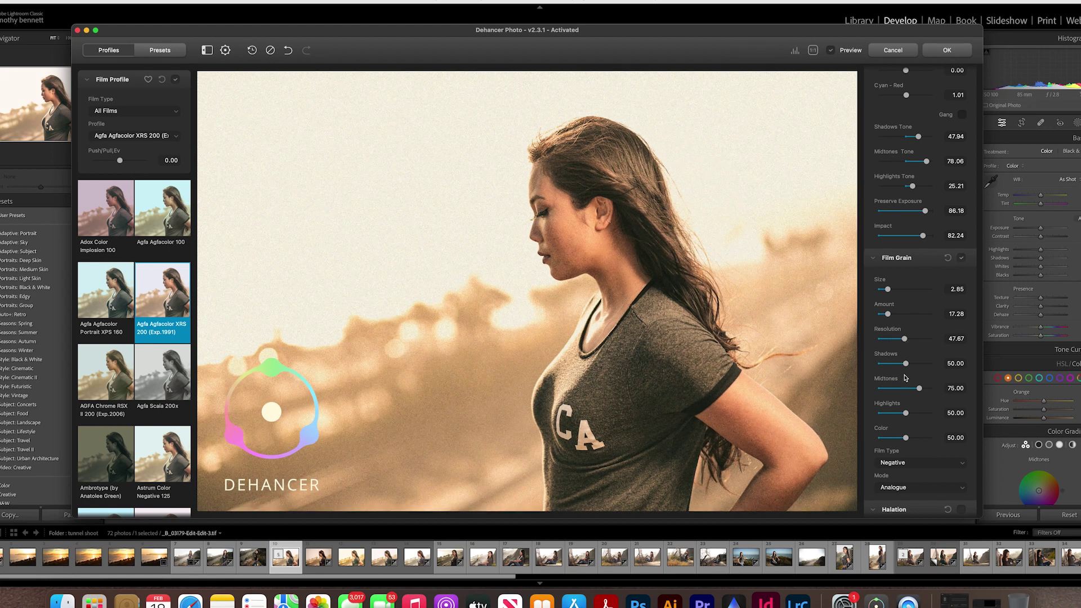
Step: Set the Film Grain Shadows to 45.74, Midtones to 37.06, Highlights to 31.31 and Color to 29.92
left_click_drag(906, 365, 923, 367)
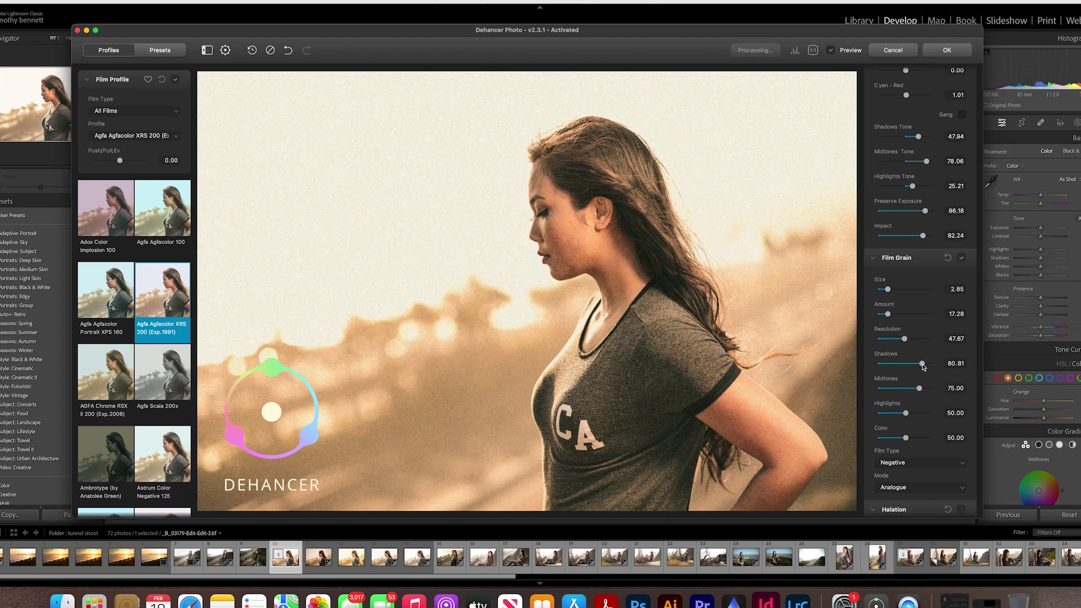
left_click_drag(923, 367, 880, 392)
left_click_drag(880, 392, 899, 391)
left_click_drag(905, 412, 881, 416)
left_click_drag(880, 415, 877, 416)
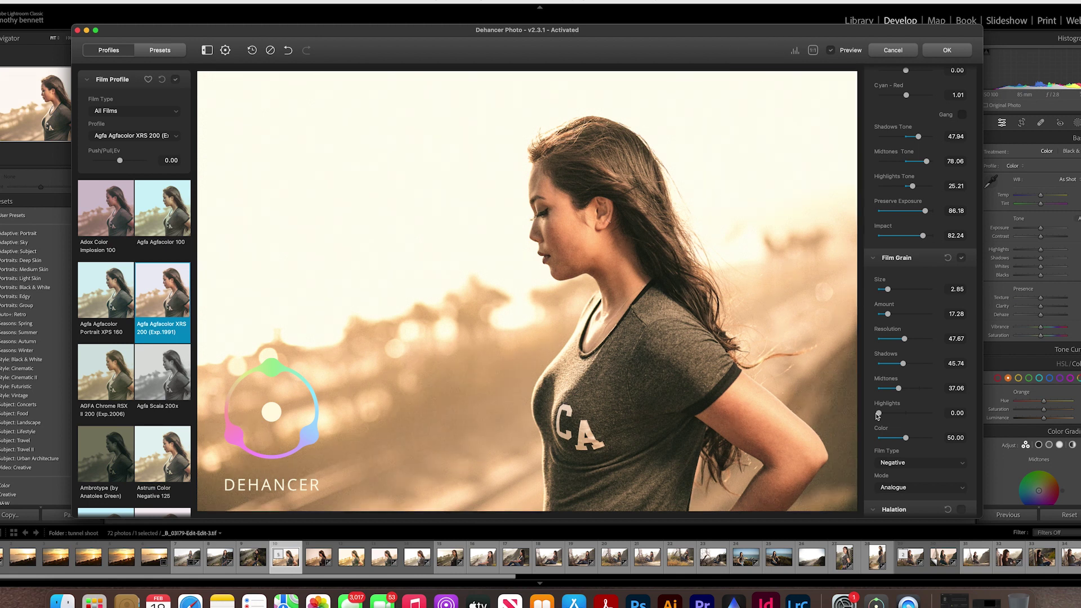
left_click_drag(879, 416, 895, 415)
scroll(901, 413, "down", 3)
mouse_move(905, 357)
left_mouse_down()
mouse_move(890, 360)
mouse_move(939, 361)
mouse_move(895, 361)
left_mouse_up()
Step: Enable Halation with Source Limiter 23.43, Background Gain 45.27, Smoothness 44.62 and Local Diffusion 48.46
scroll(908, 364, "down", 4)
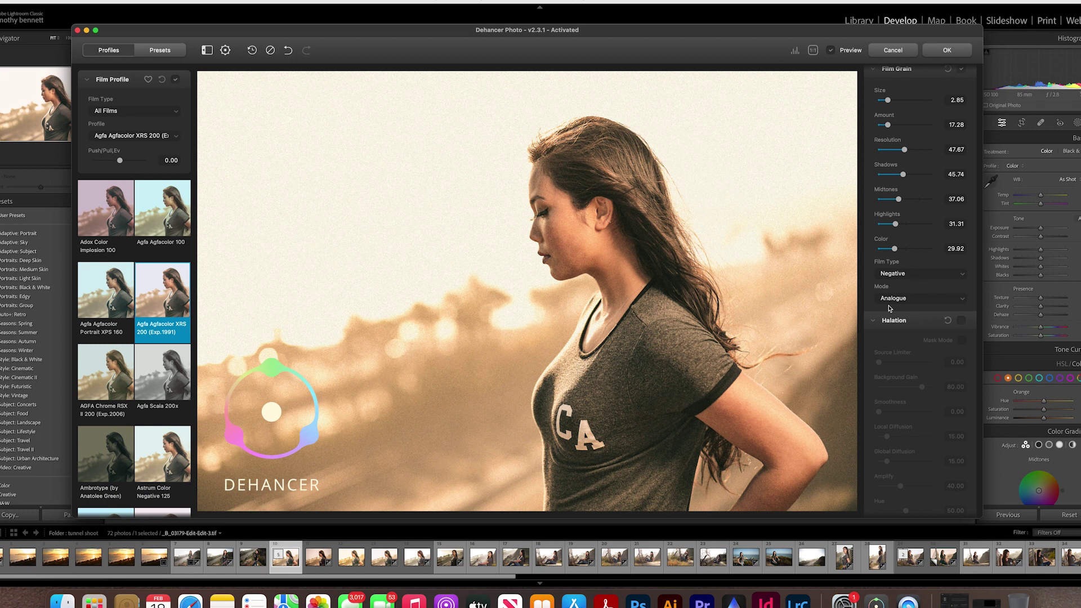
left_click(961, 320)
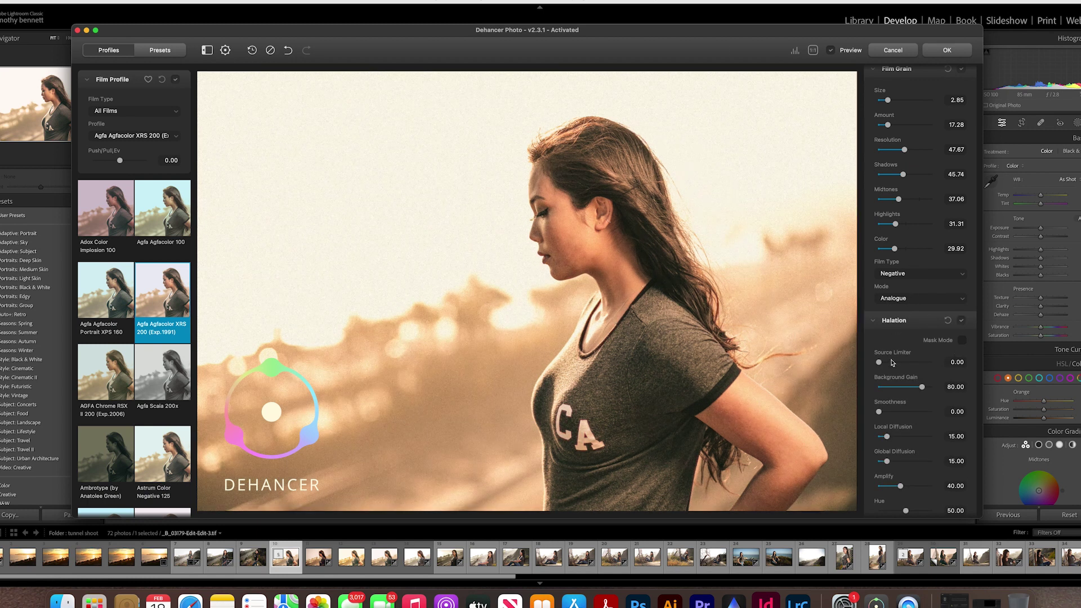
mouse_move(881, 365)
left_mouse_down()
mouse_move(918, 365)
mouse_move(882, 364)
mouse_move(905, 363)
mouse_move(892, 364)
left_mouse_up()
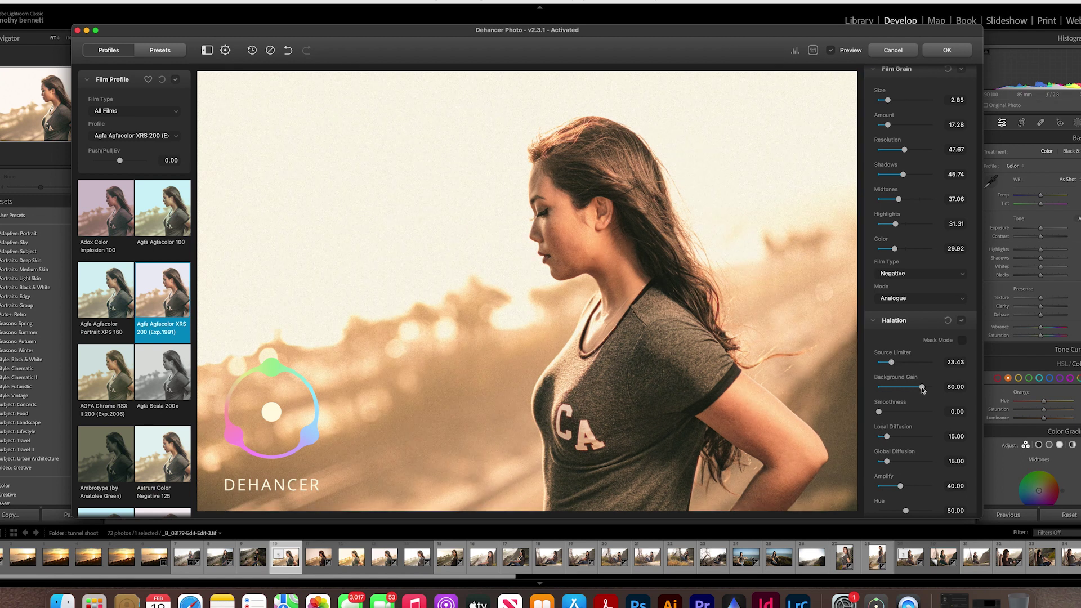
left_click_drag(922, 389, 903, 389)
scroll(916, 413, "down", 3)
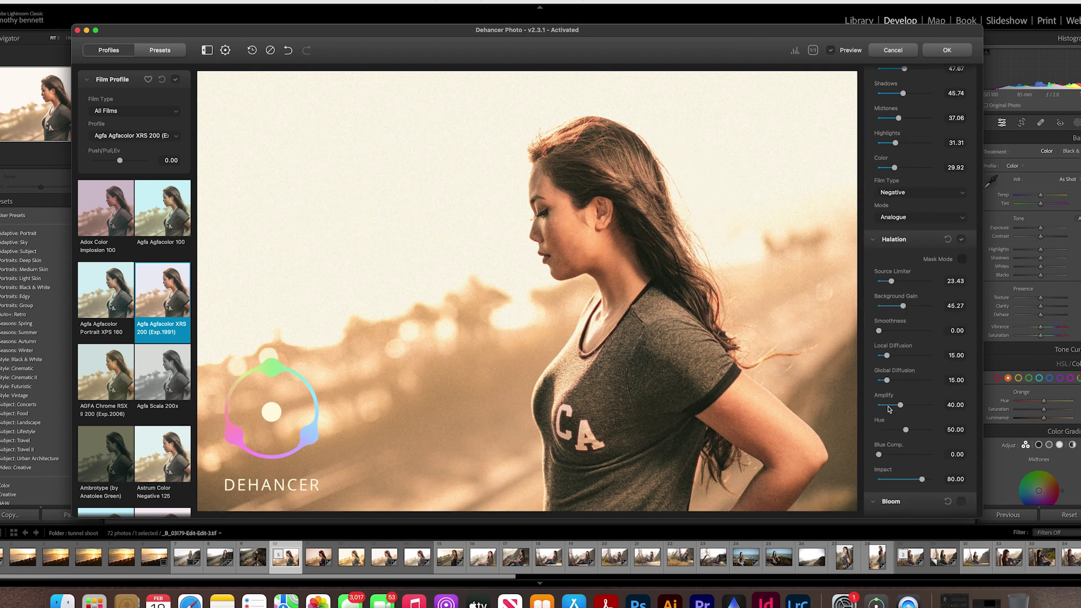
left_click_drag(879, 332, 903, 335)
left_click_drag(887, 356, 905, 357)
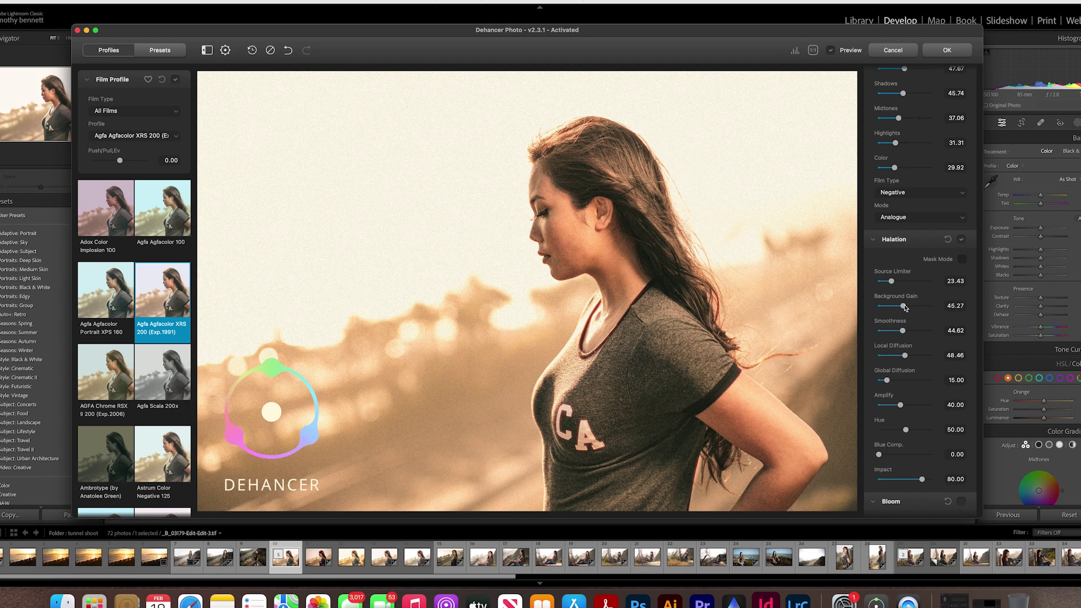
Step: Lower the Halation Source Limiter to 10.02 and compare the portrait with and without Halation, keeping it on
left_click_drag(891, 281, 880, 282)
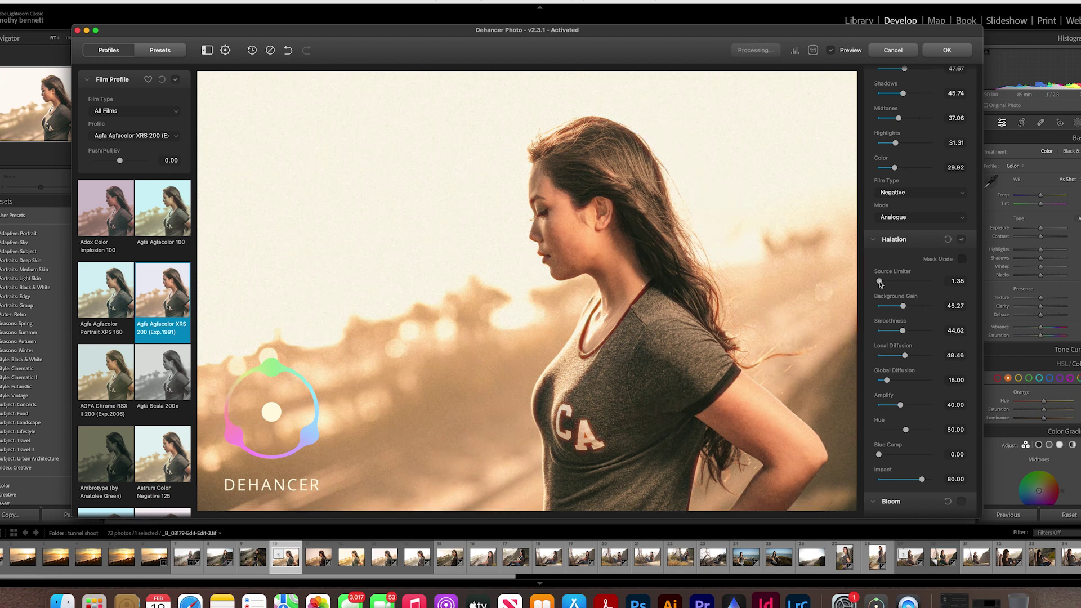
left_click_drag(880, 281, 884, 282)
left_click(961, 240)
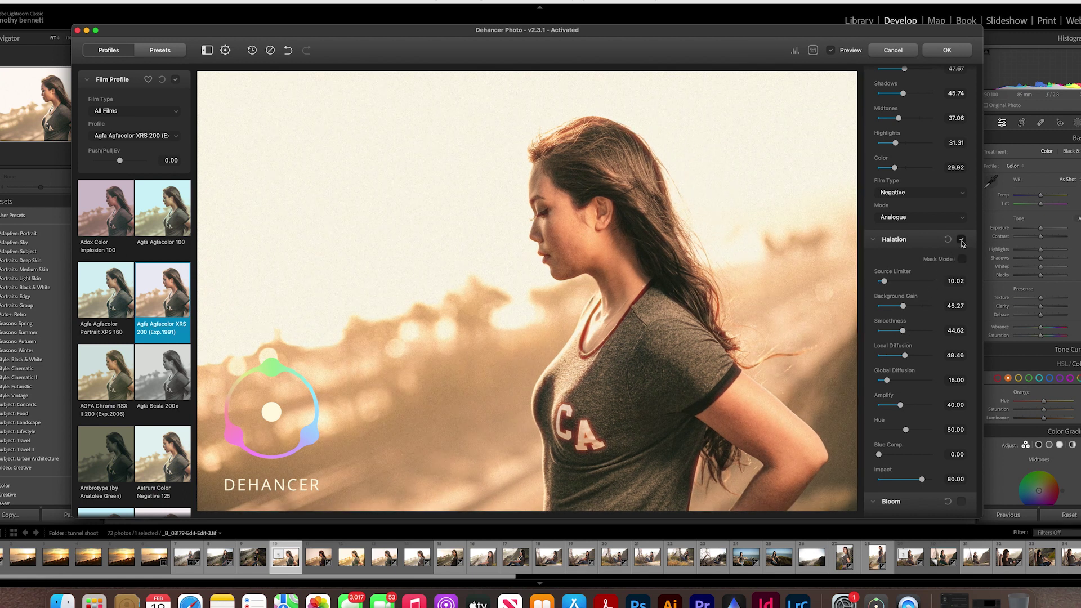
left_click(961, 240)
Step: Test the Halation Impact at both extremes and set it to 39.74
scroll(919, 376, "down", 3)
left_click_drag(922, 399, 881, 399)
left_click_drag(878, 400, 934, 400)
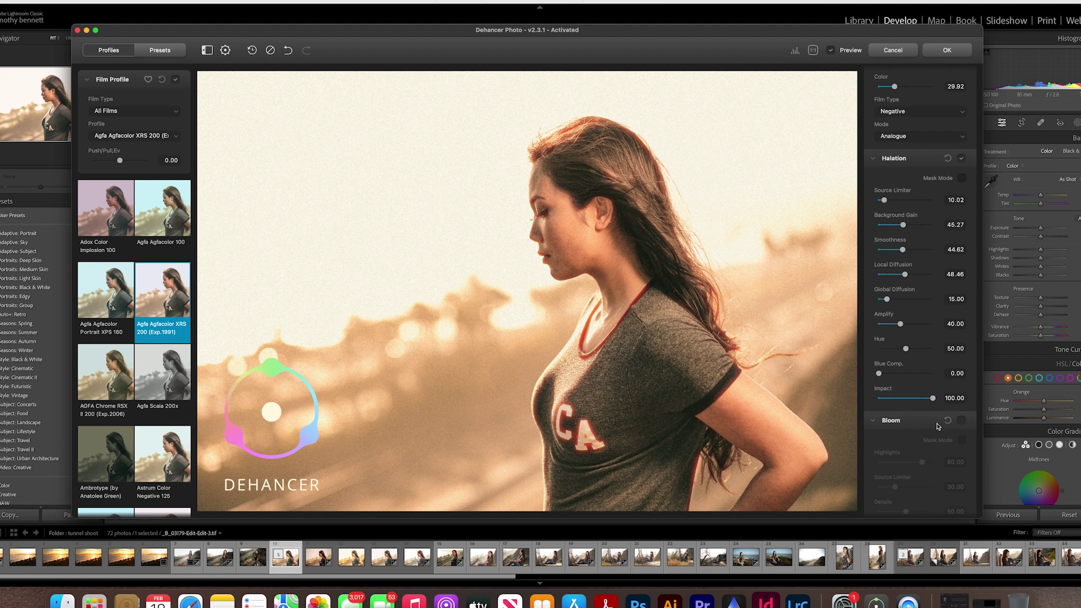
left_click_drag(933, 398, 877, 401)
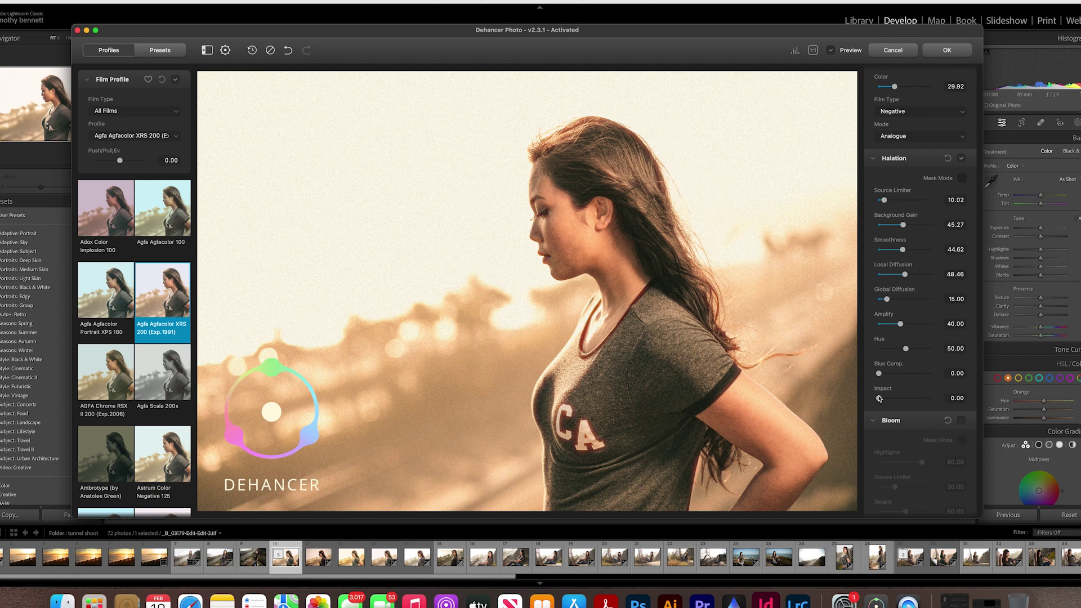
left_click_drag(879, 398, 887, 401)
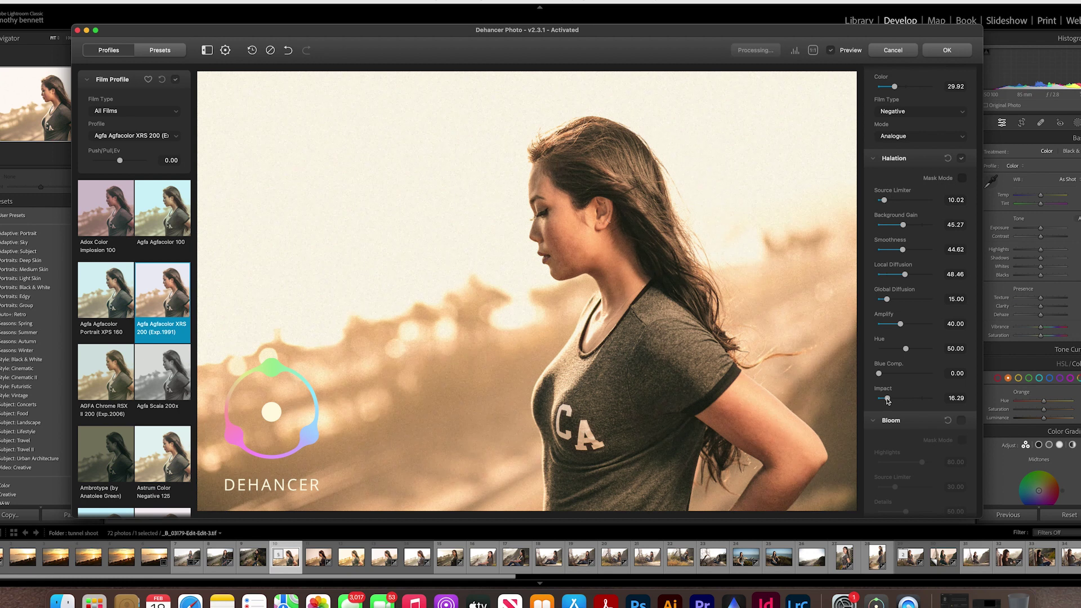
left_click_drag(887, 400, 904, 401)
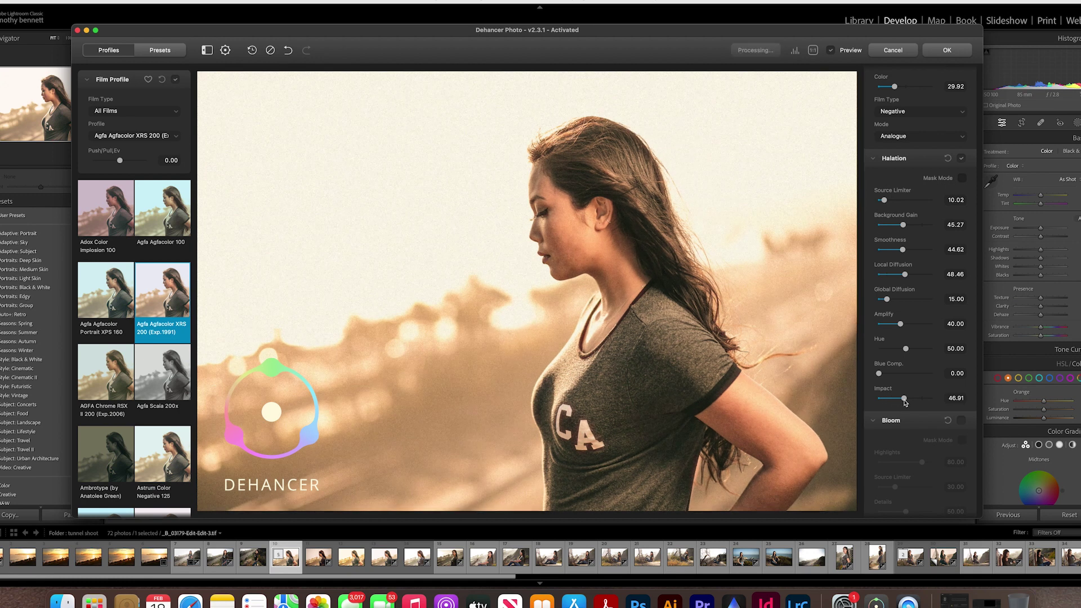
left_click_drag(905, 401, 900, 401)
Step: Enable Bloom, test its Impact at full strength, and set the Impact to 0
scroll(946, 349, "down", 3)
left_click(962, 340)
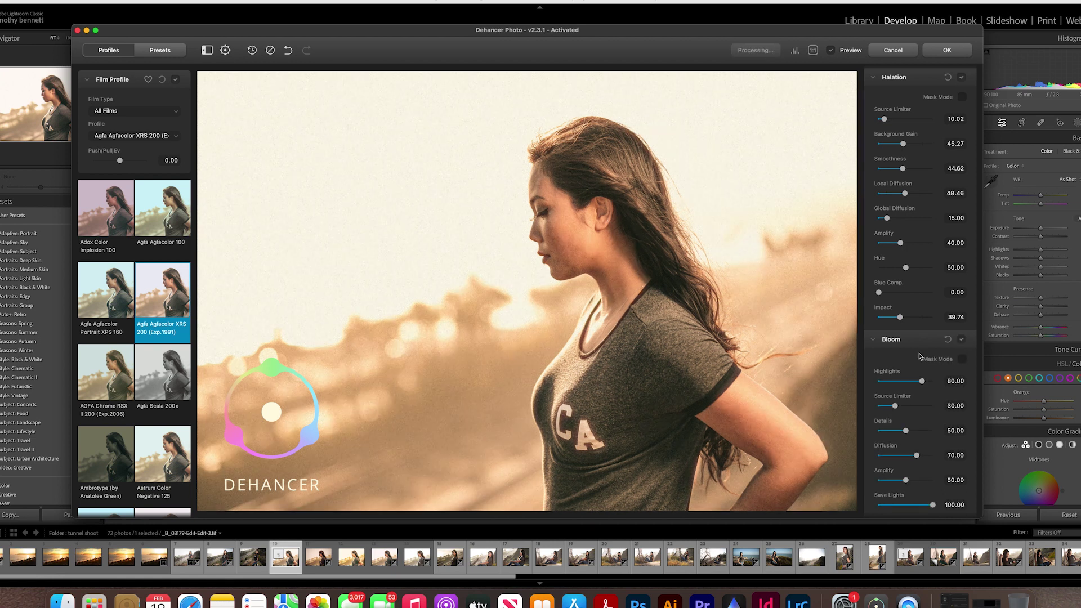
scroll(915, 385, "down", 1)
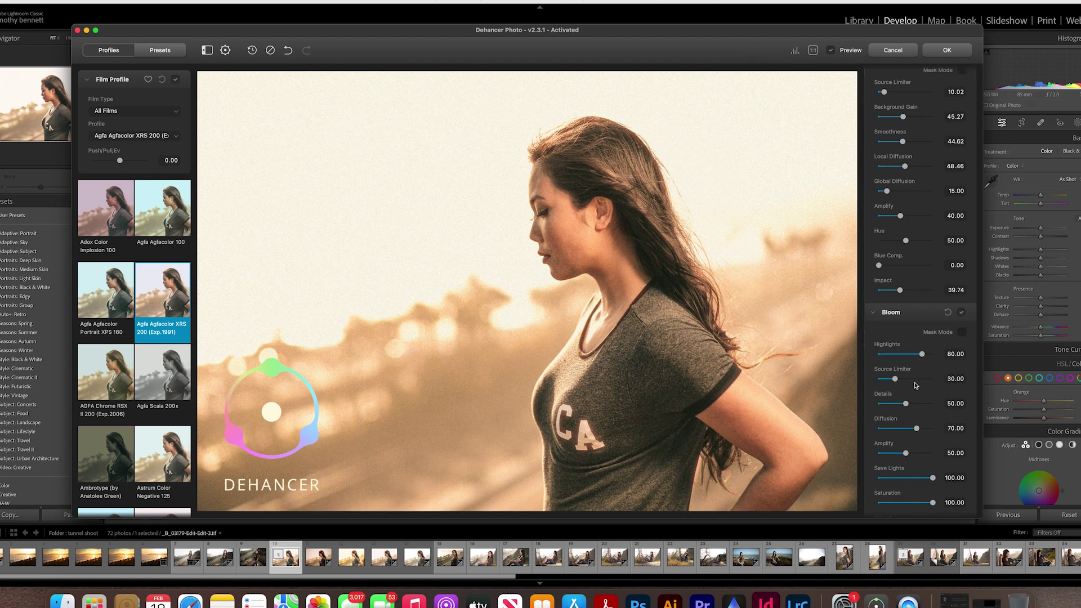
scroll(916, 410, "down", 3)
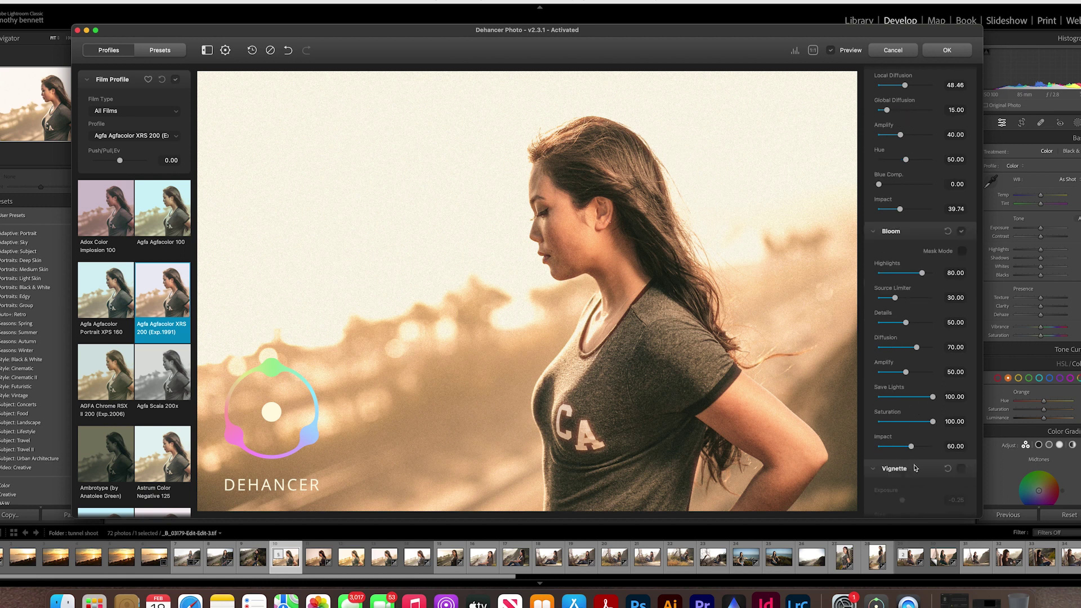
mouse_move(910, 446)
left_mouse_down()
mouse_move(878, 448)
mouse_move(917, 448)
mouse_move(878, 448)
mouse_move(907, 449)
left_mouse_up()
left_click_drag(906, 447, 938, 449)
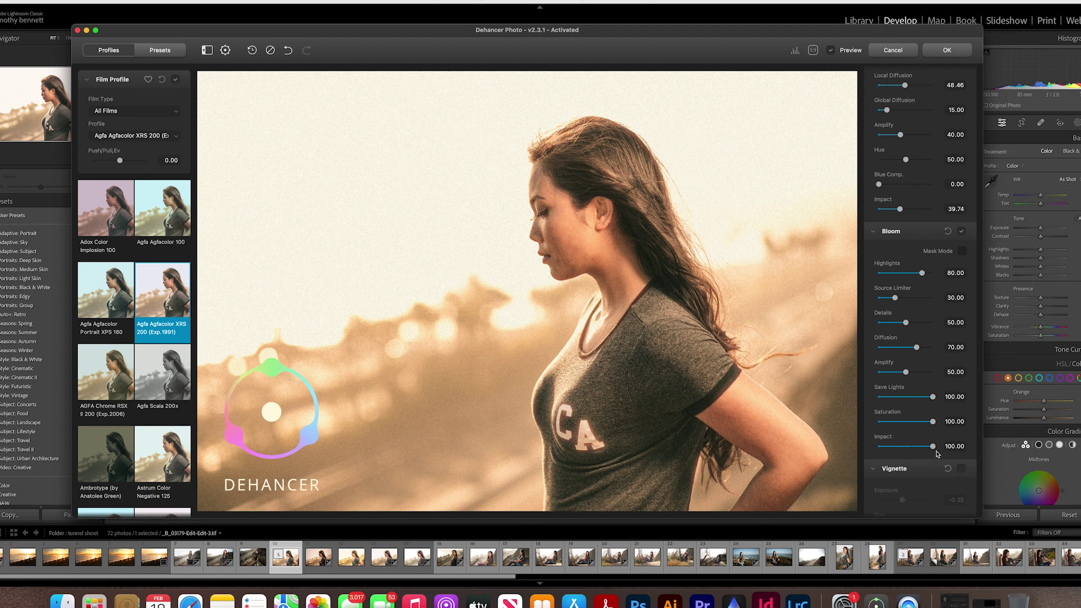
left_click_drag(933, 449, 873, 454)
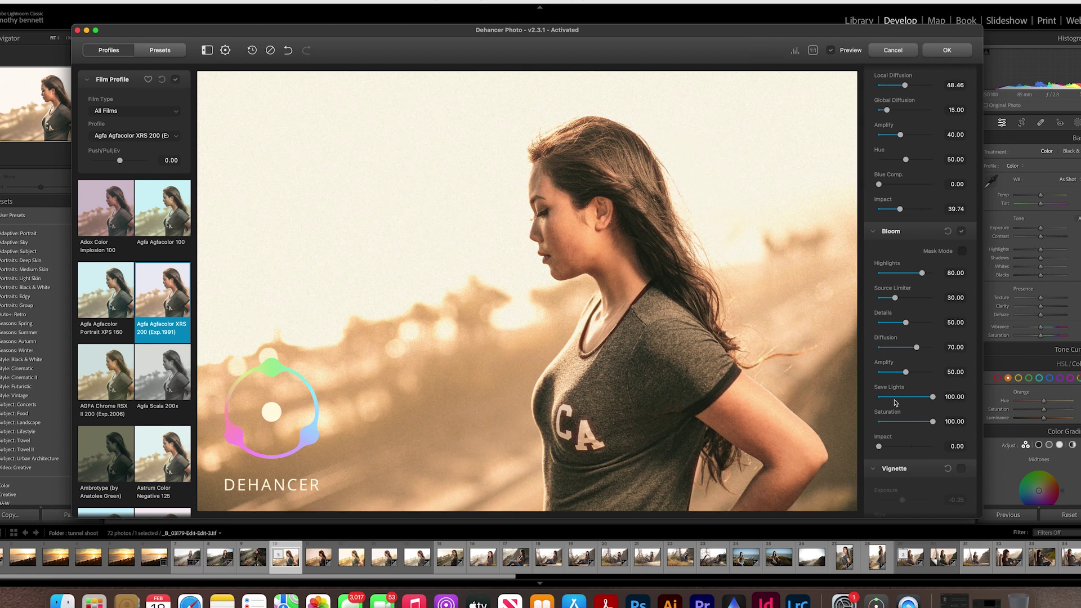
Step: Enable the Vignette with a Size of 45.05 and compare the portrait with and without the whole film look
scroll(894, 417, "down", 3)
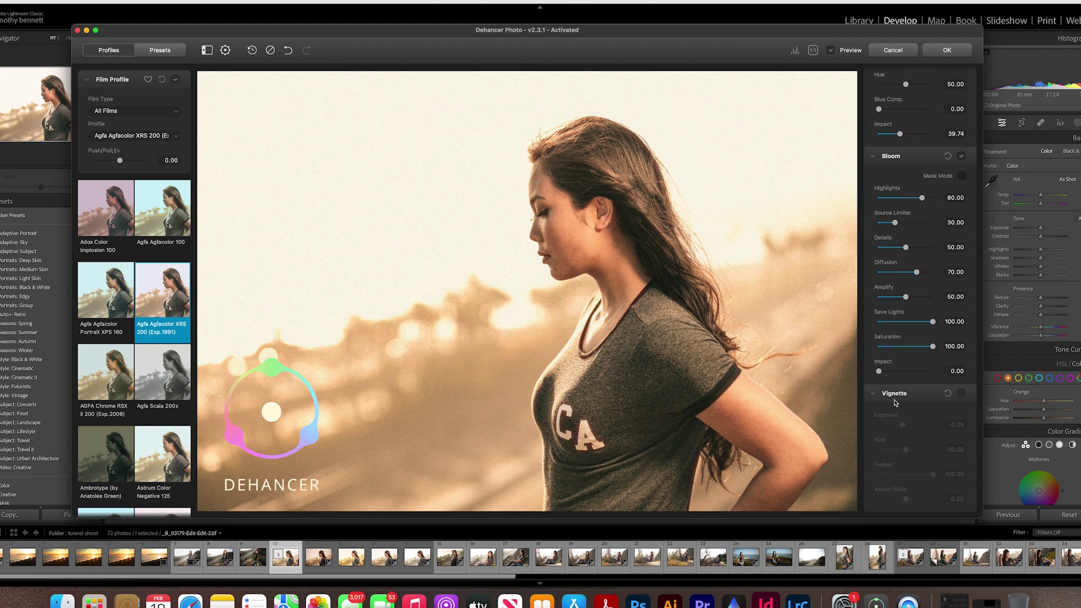
left_click(961, 393)
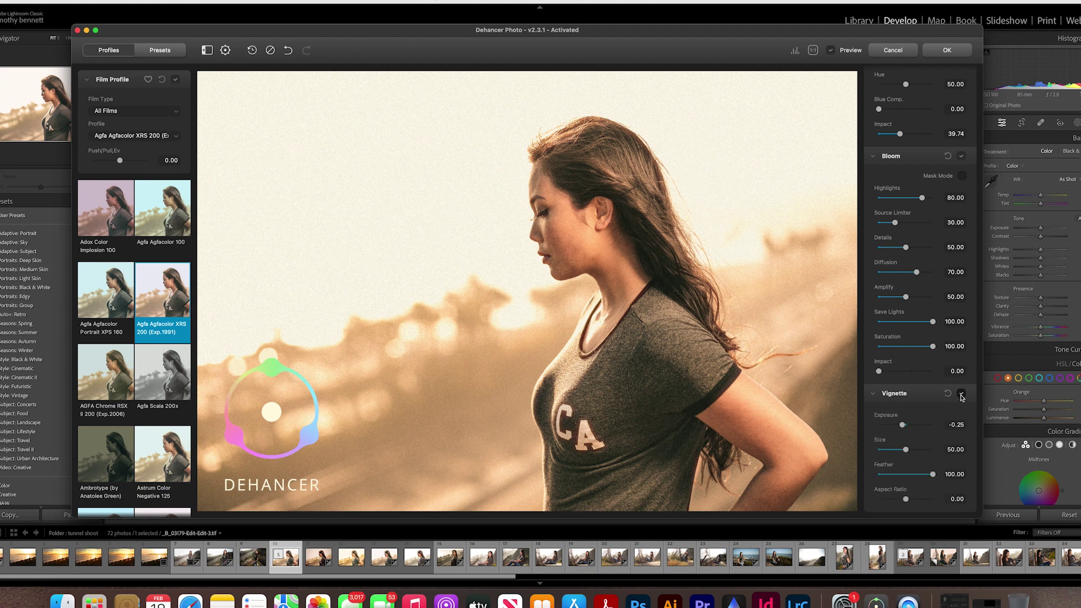
left_click(961, 393)
left_click(962, 393)
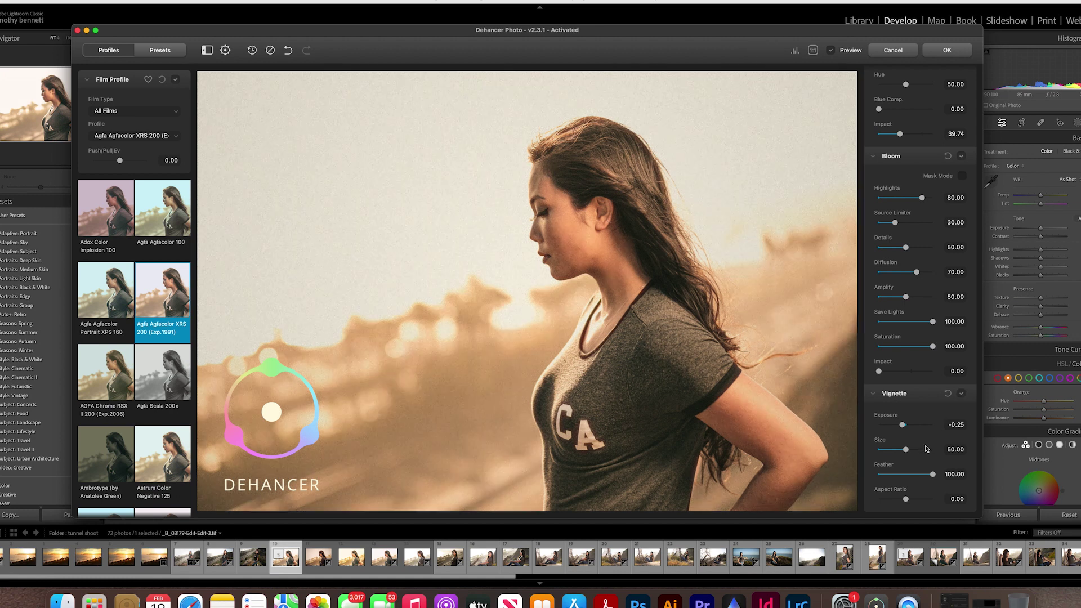
mouse_move(905, 450)
left_mouse_down()
mouse_move(892, 450)
mouse_move(930, 452)
mouse_move(903, 450)
left_mouse_up()
left_click(832, 51)
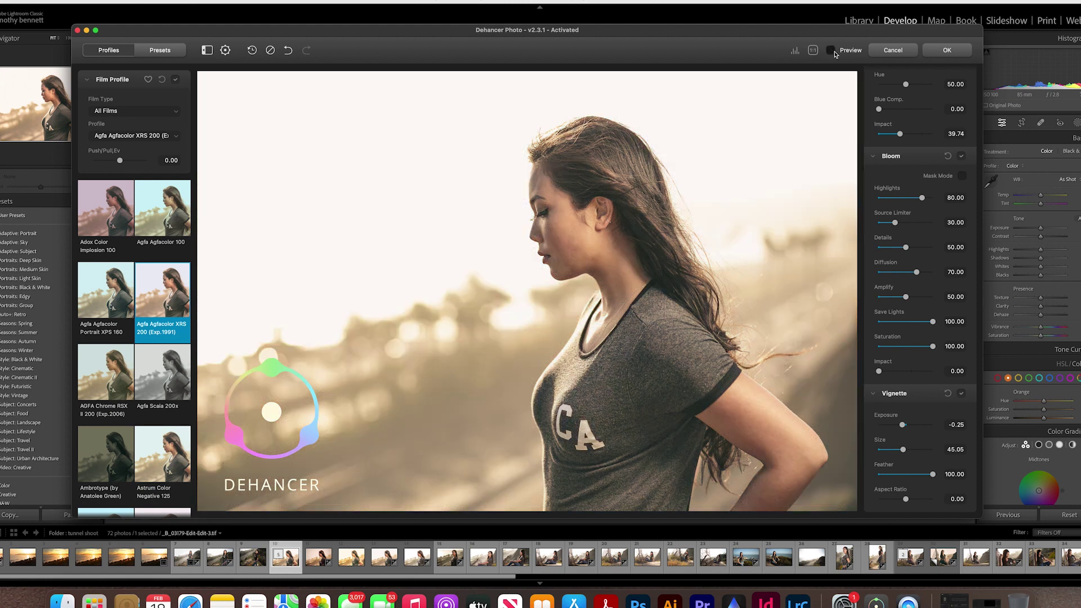
left_click(830, 51)
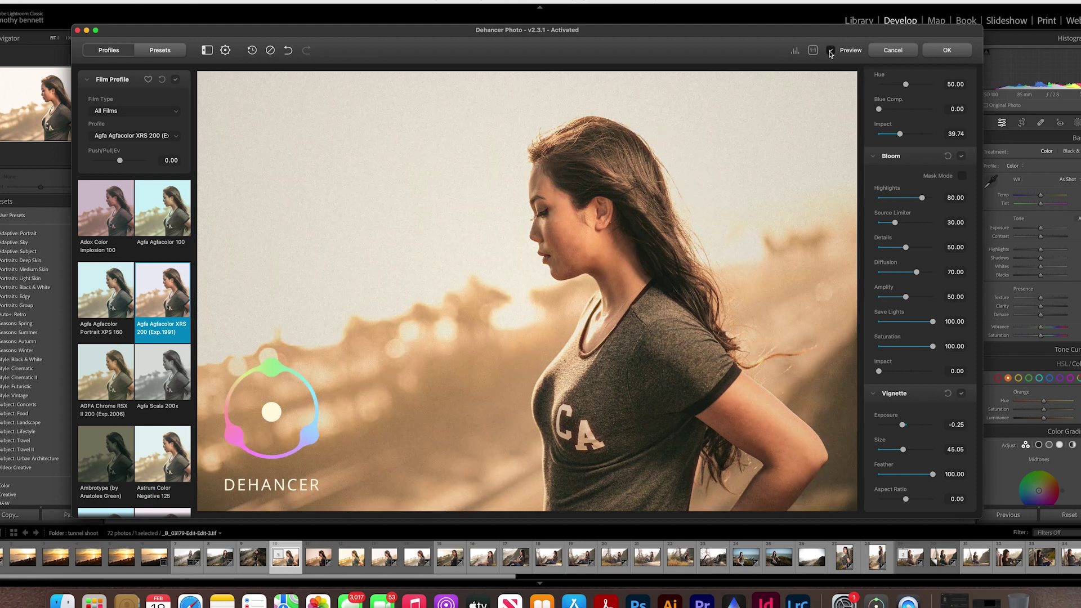
Step: Compare the portrait with and without the film look, both fitted to the view and at 1:1 magnification
left_click(830, 51)
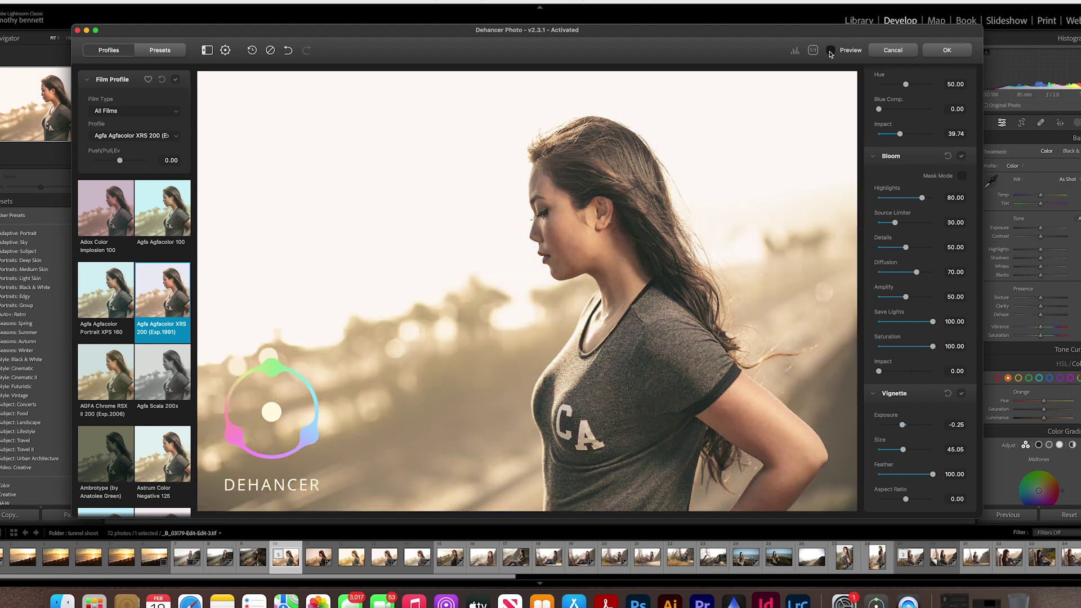
left_click(830, 50)
left_click(813, 51)
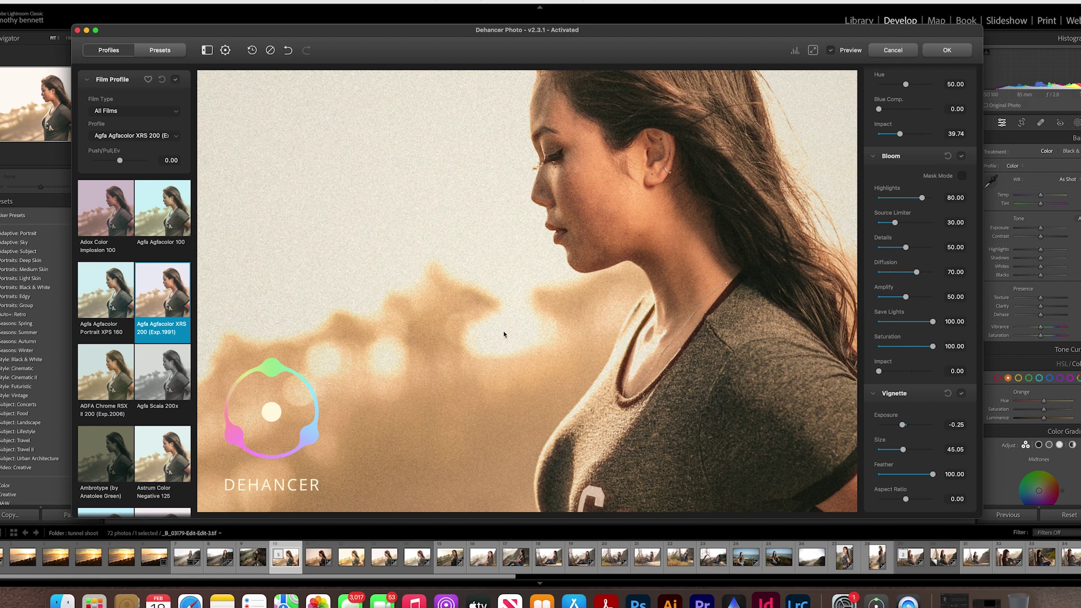
left_click(831, 51)
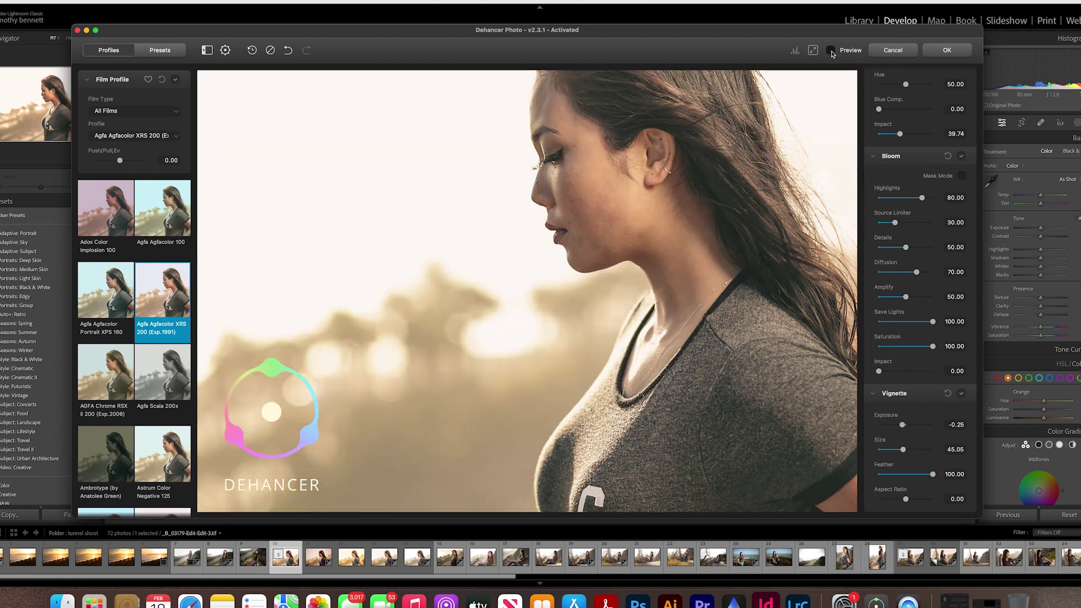
left_click(830, 50)
left_click(813, 51)
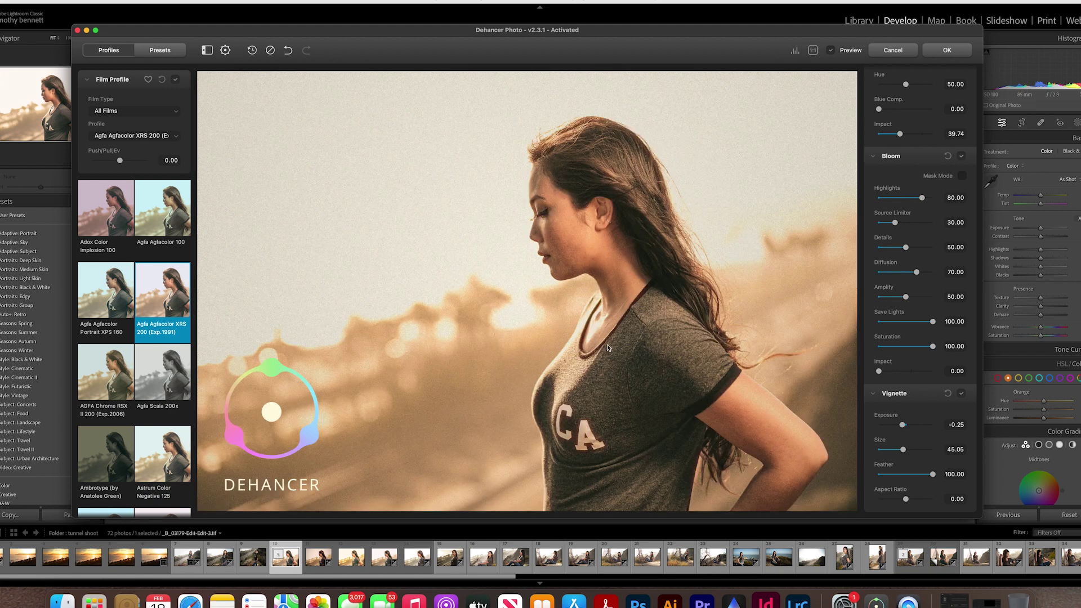
Step: Save the current film look as a new preset named "Agfa Agfacolor XRS 200 (Exp.1991)PORTRA"
left_click(160, 50)
left_click(134, 79)
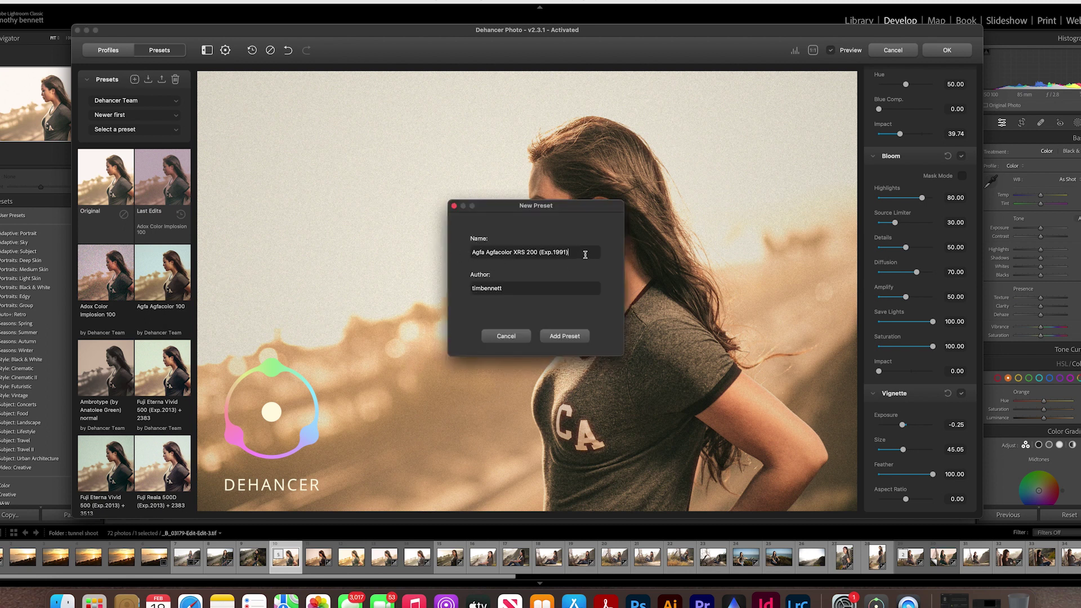
type("PoRTRA")
left_click(558, 331)
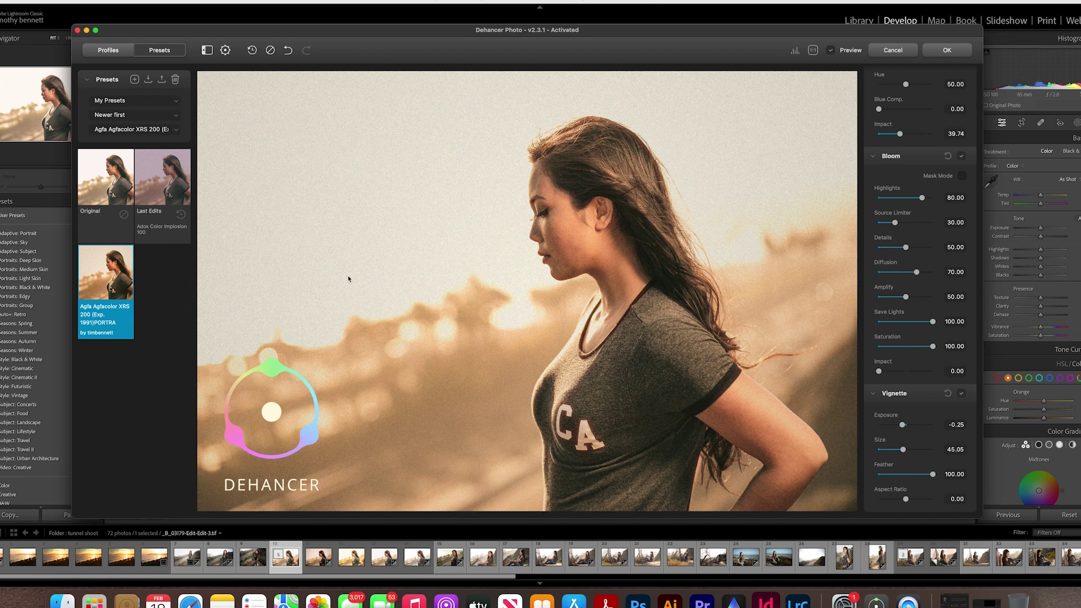
Step: Apply the finished Dehancer look to the portrait and compare the rendered TIFF with the original CR2 photo in Lightroom Classic
left_click_drag(333, 41, 323, 39)
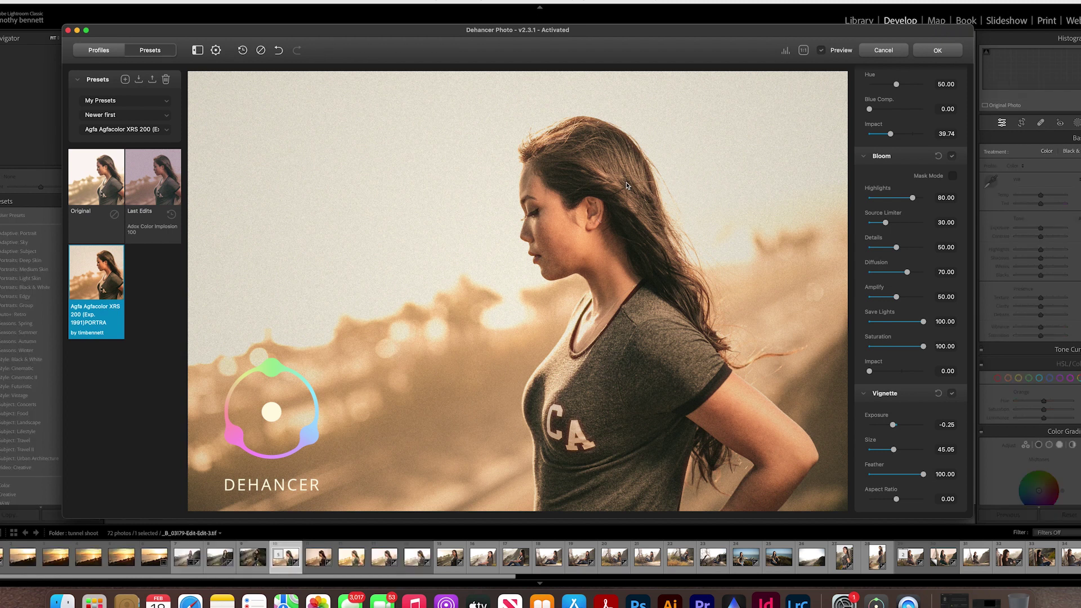
left_click(937, 50)
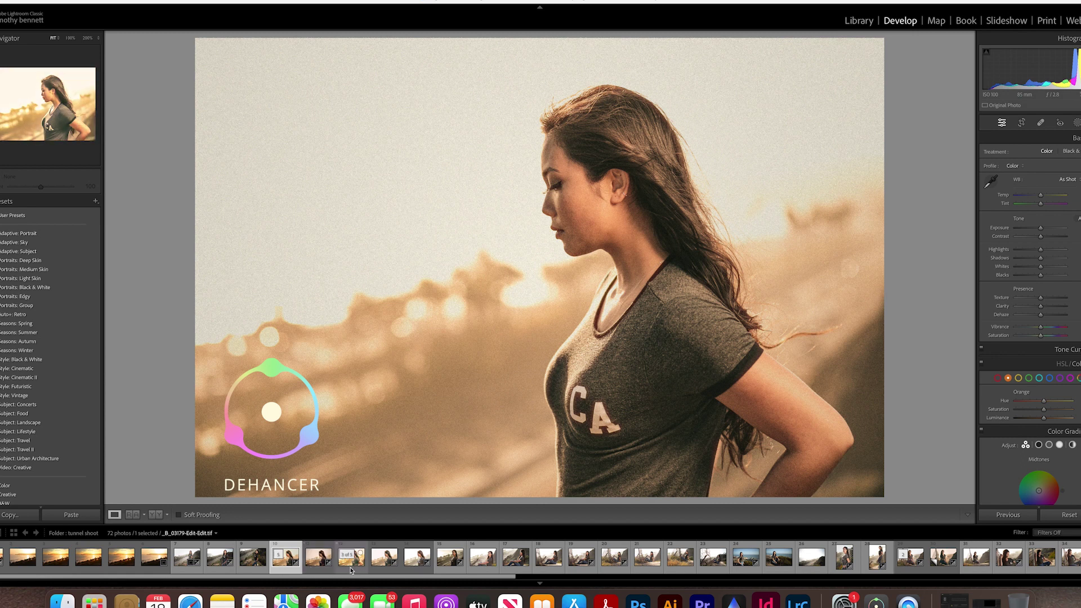
left_click(413, 570)
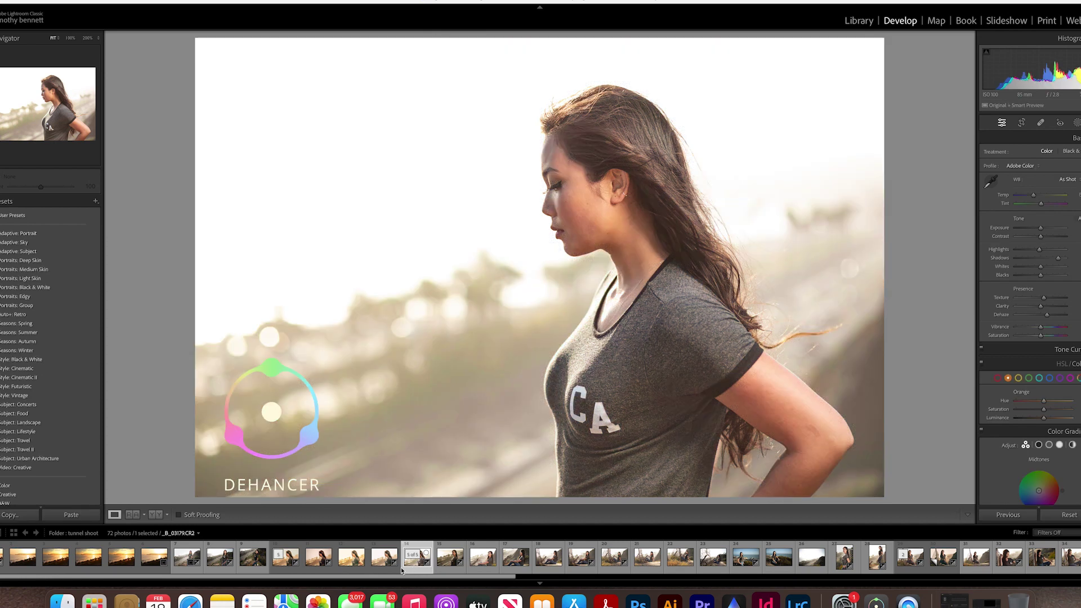
left_click(287, 570)
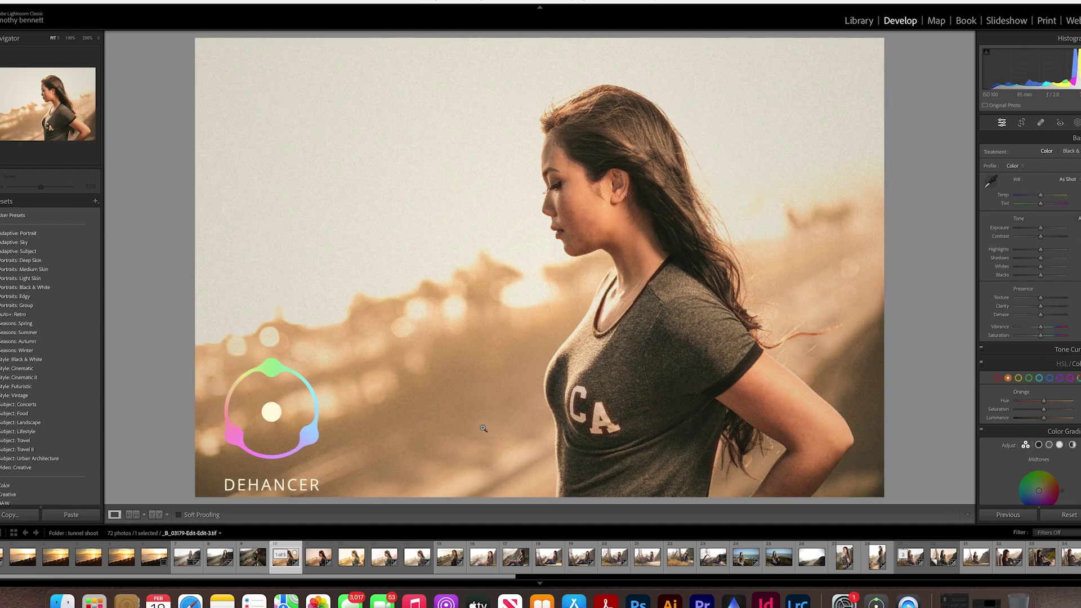